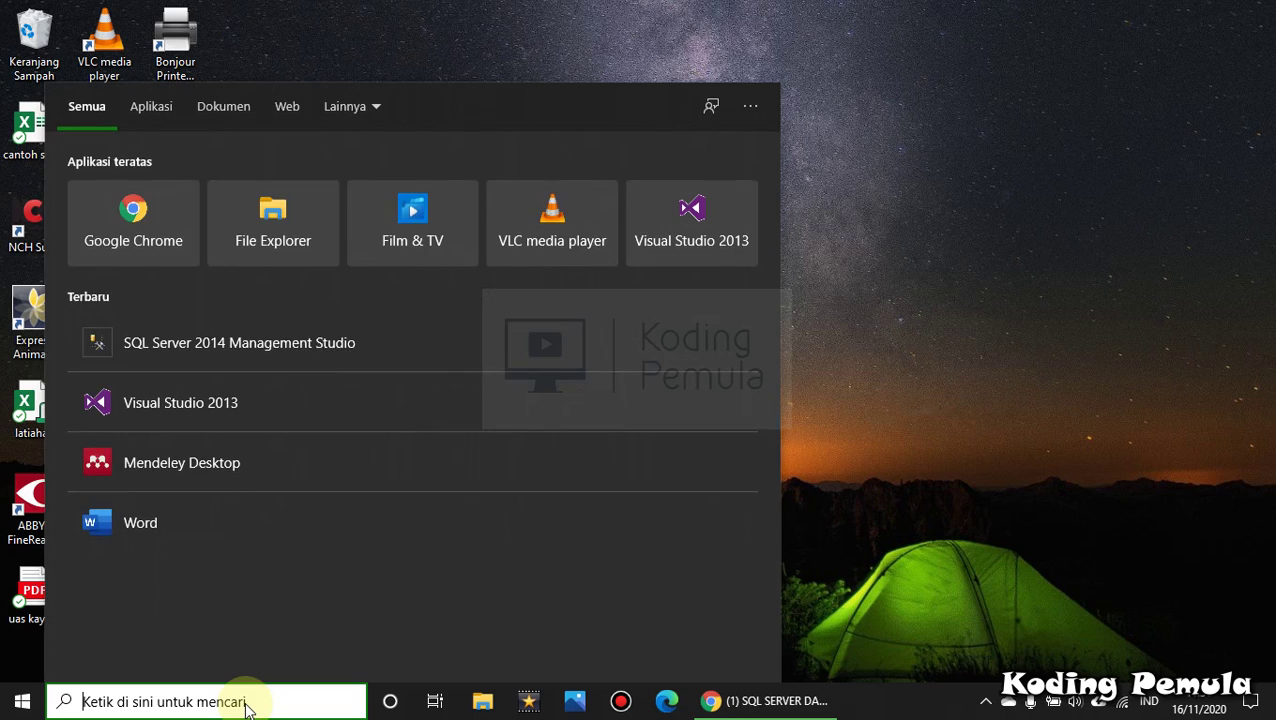
Search the computer for "sql" and view the SQL SERVER DASAR playlist in Chrome.
type("sql")
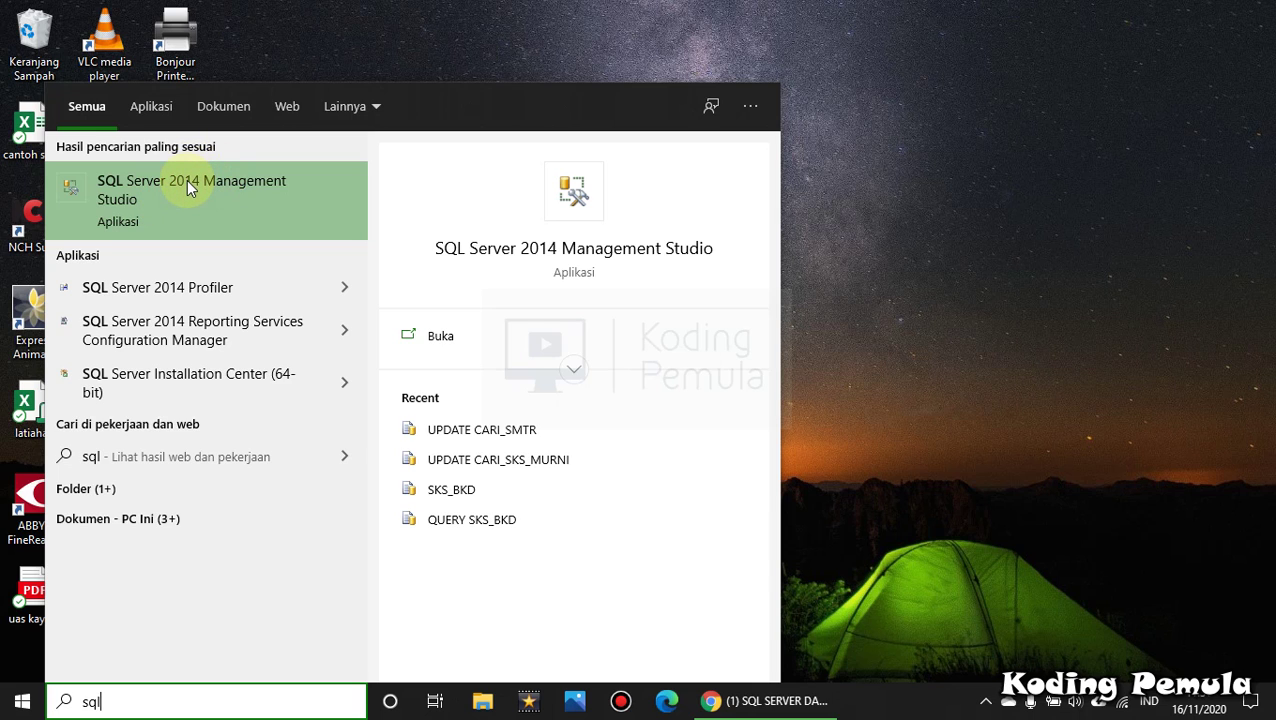
left_click(806, 340)
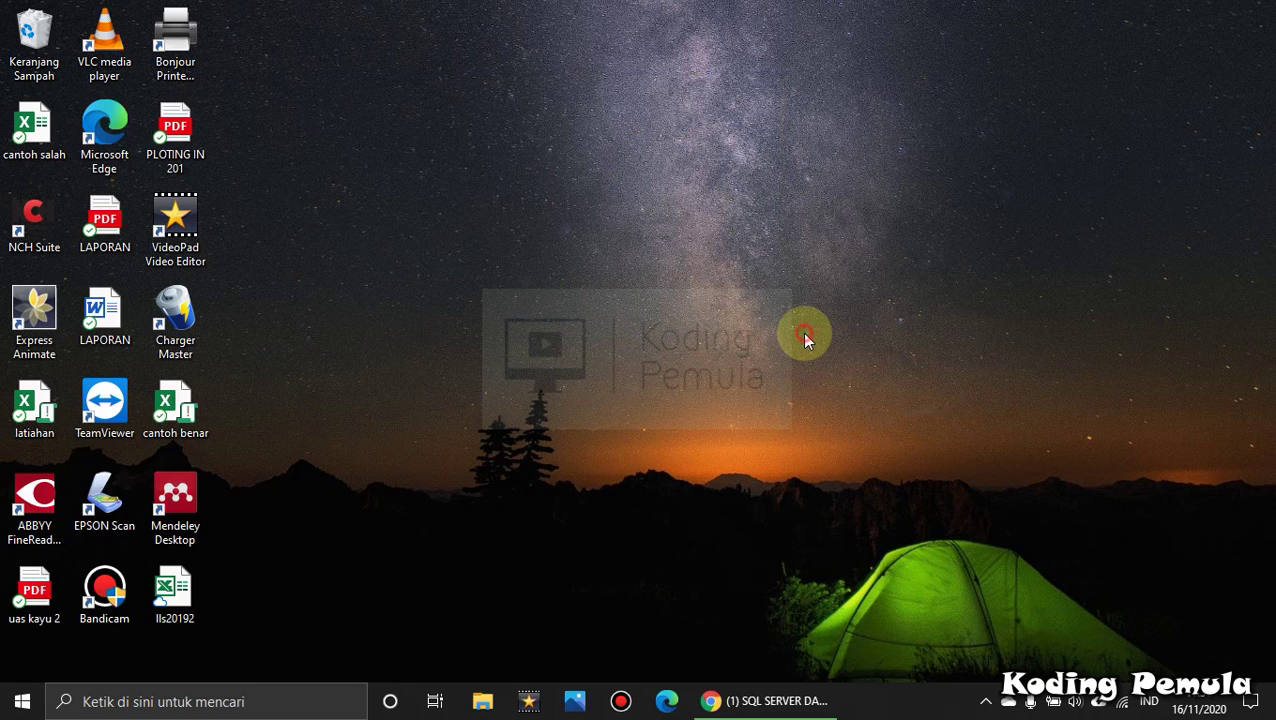
left_click(800, 700)
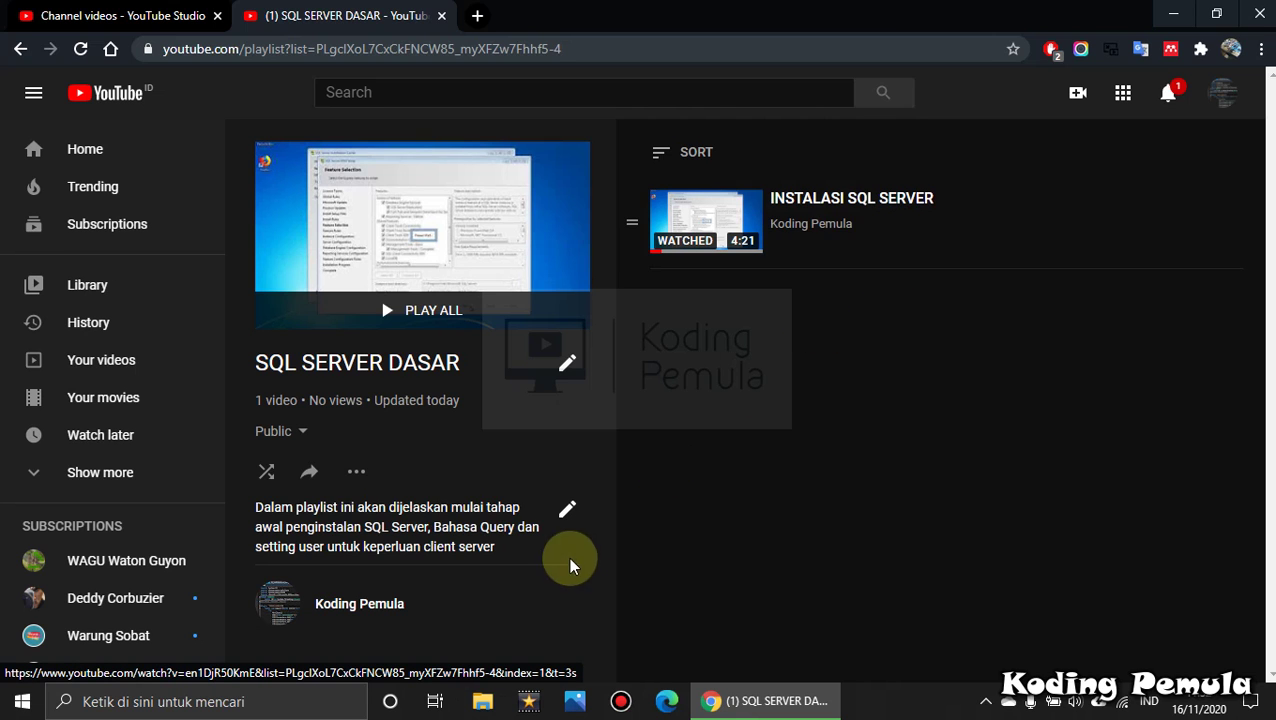
left_click(1174, 14)
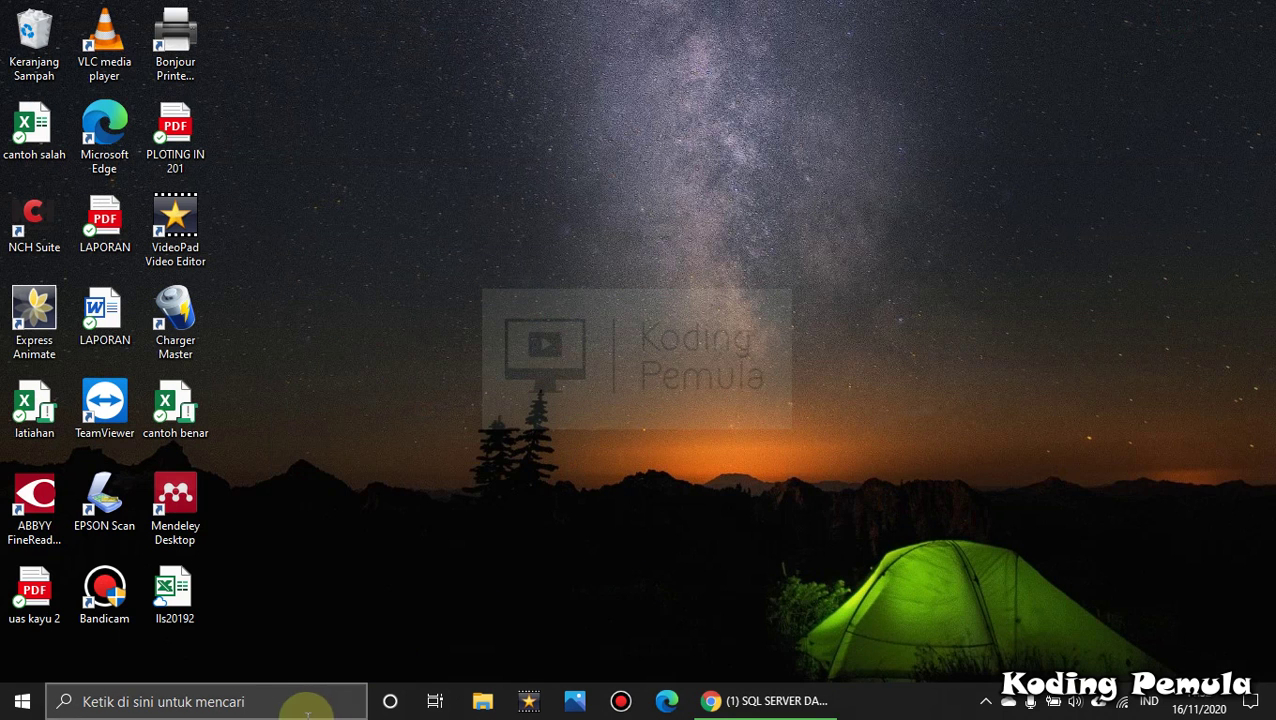
left_click(278, 703)
type("sql")
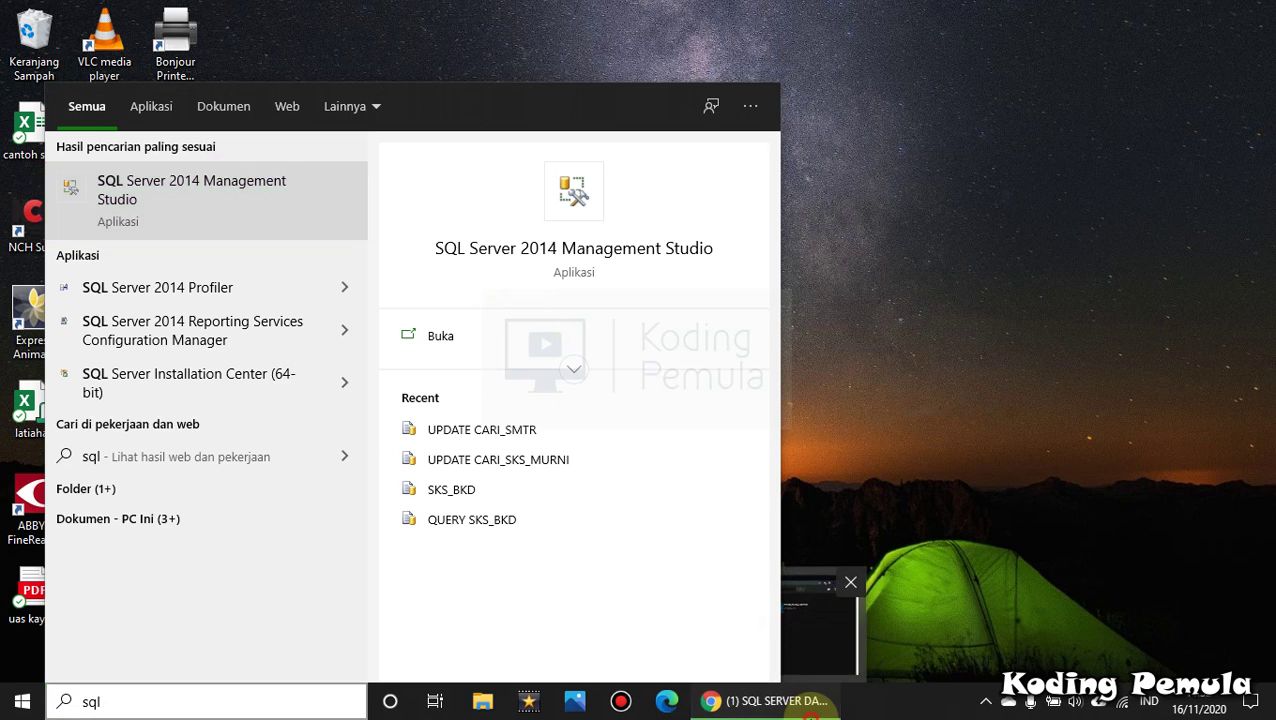
left_click(810, 710)
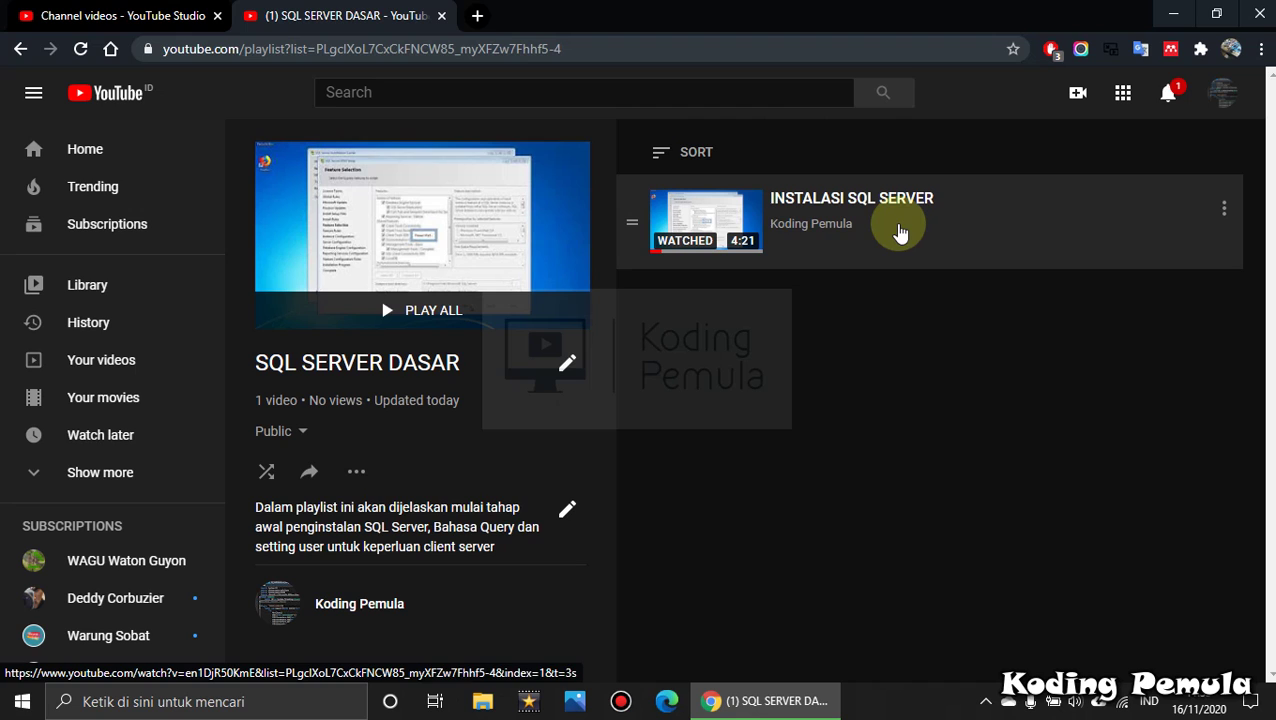
left_click(1173, 14)
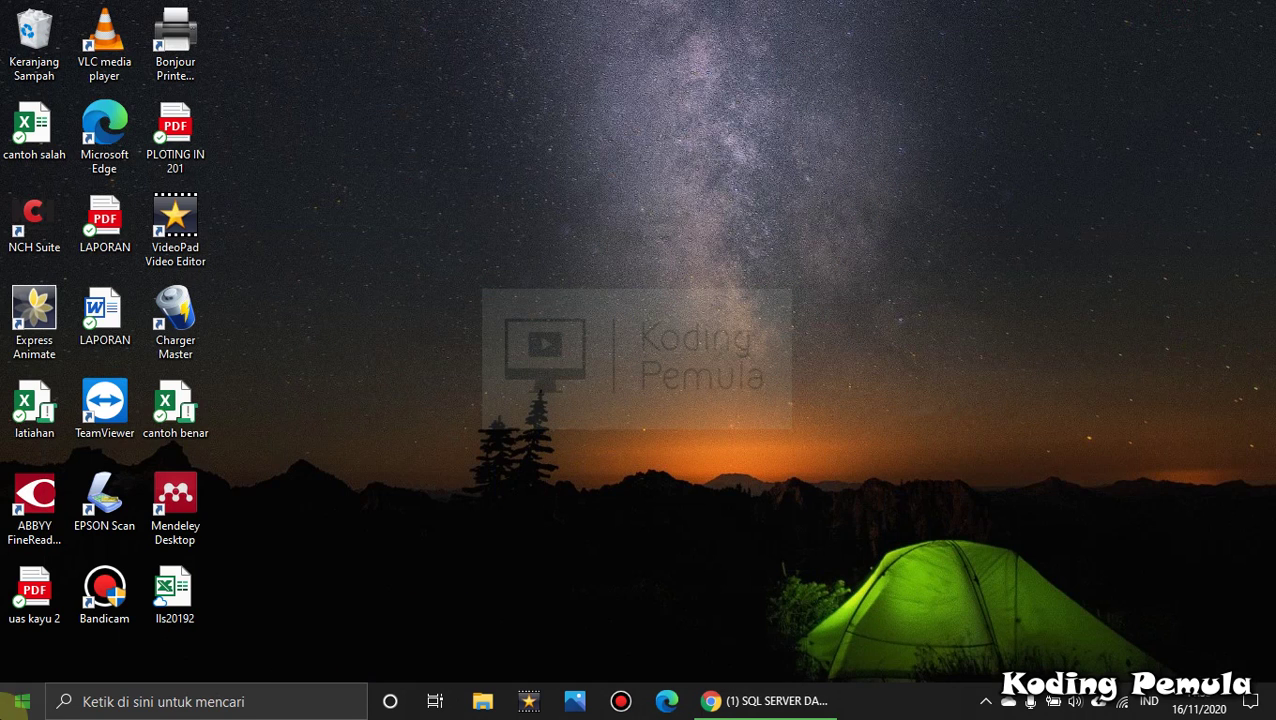
Browse the installed programs and examine the contents of the Microsoft SQL Server 2014 folder.
left_click(22, 701)
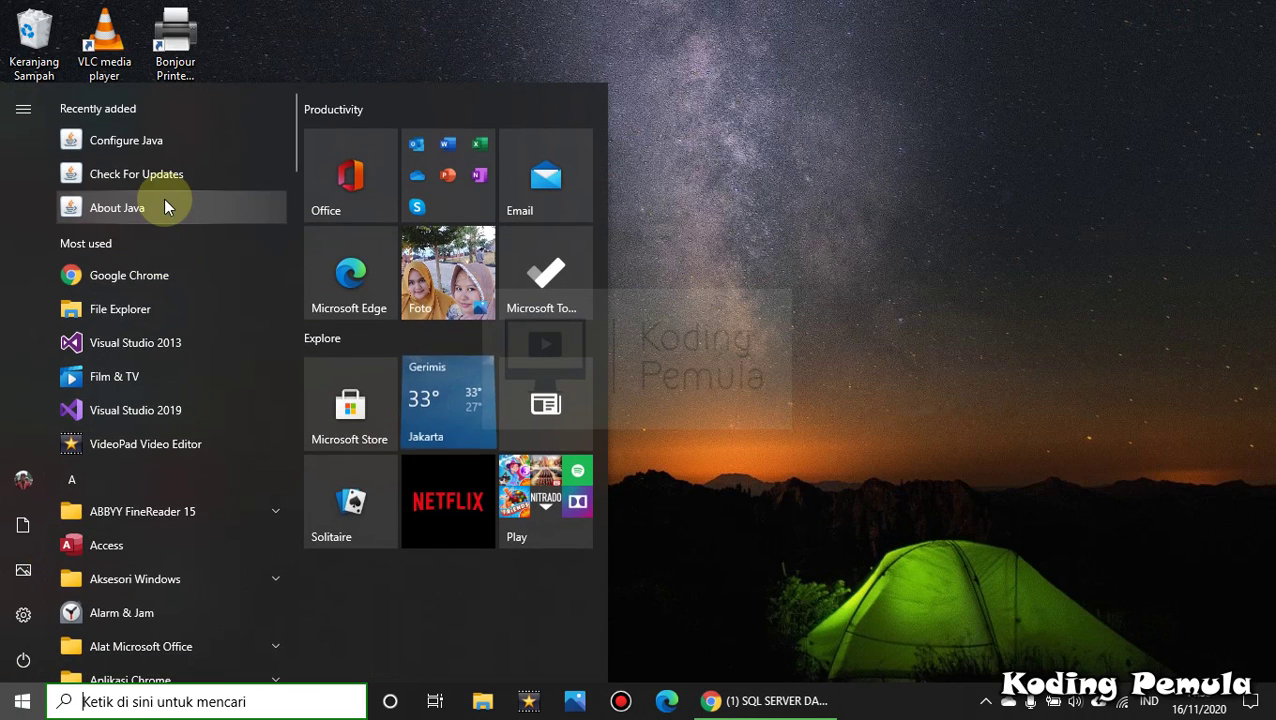
scroll(165, 205, "down", 4)
scroll(165, 207, "down", 10)
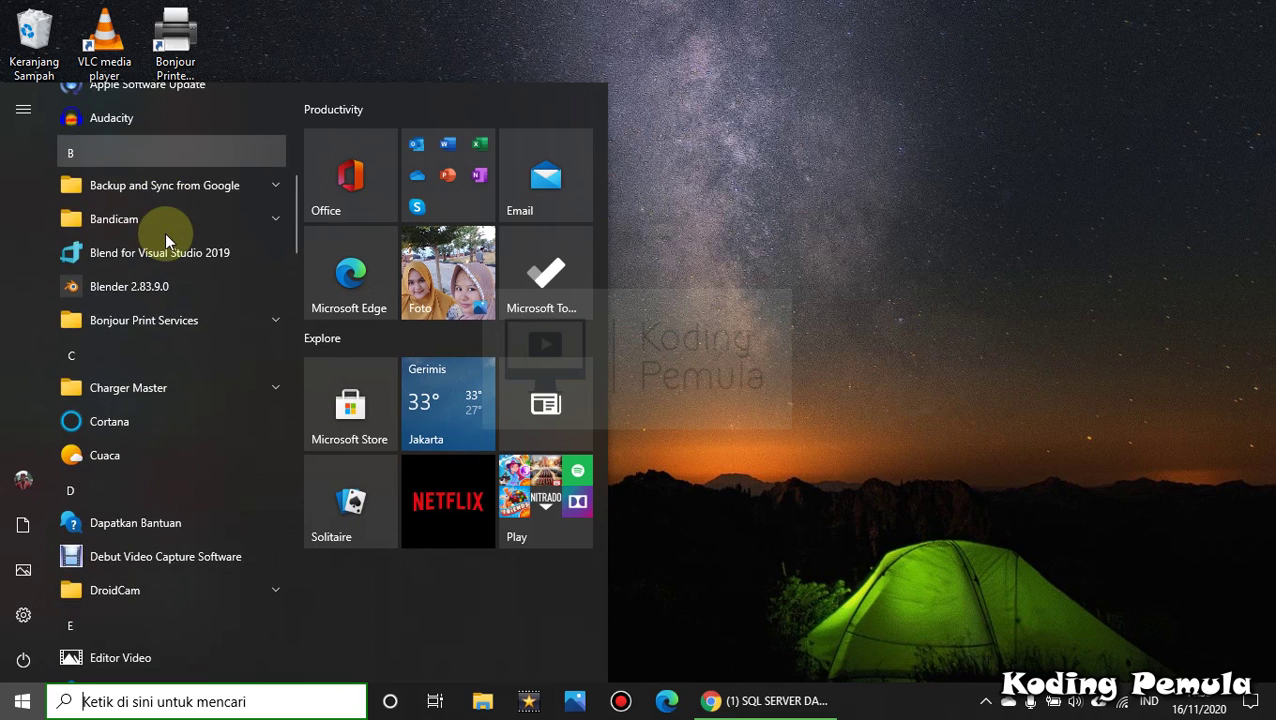
scroll(160, 372, "down", 7)
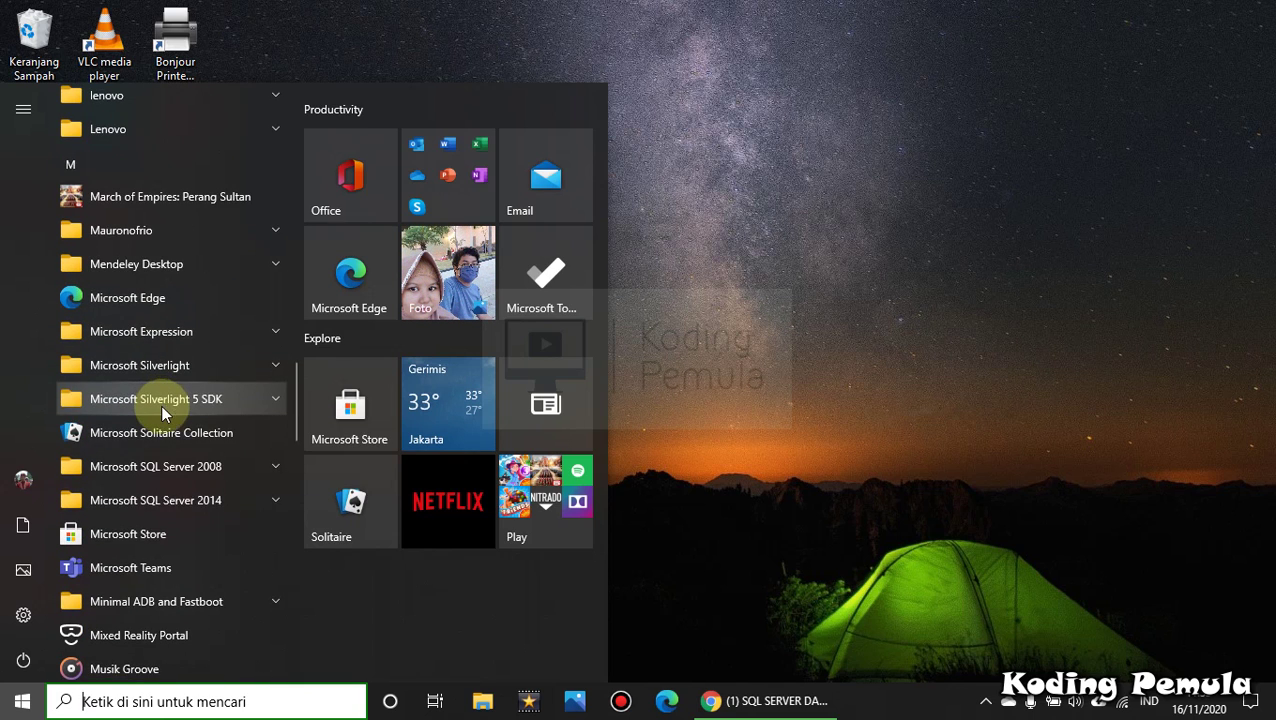
left_click(272, 498)
scroll(210, 521, "down", 3)
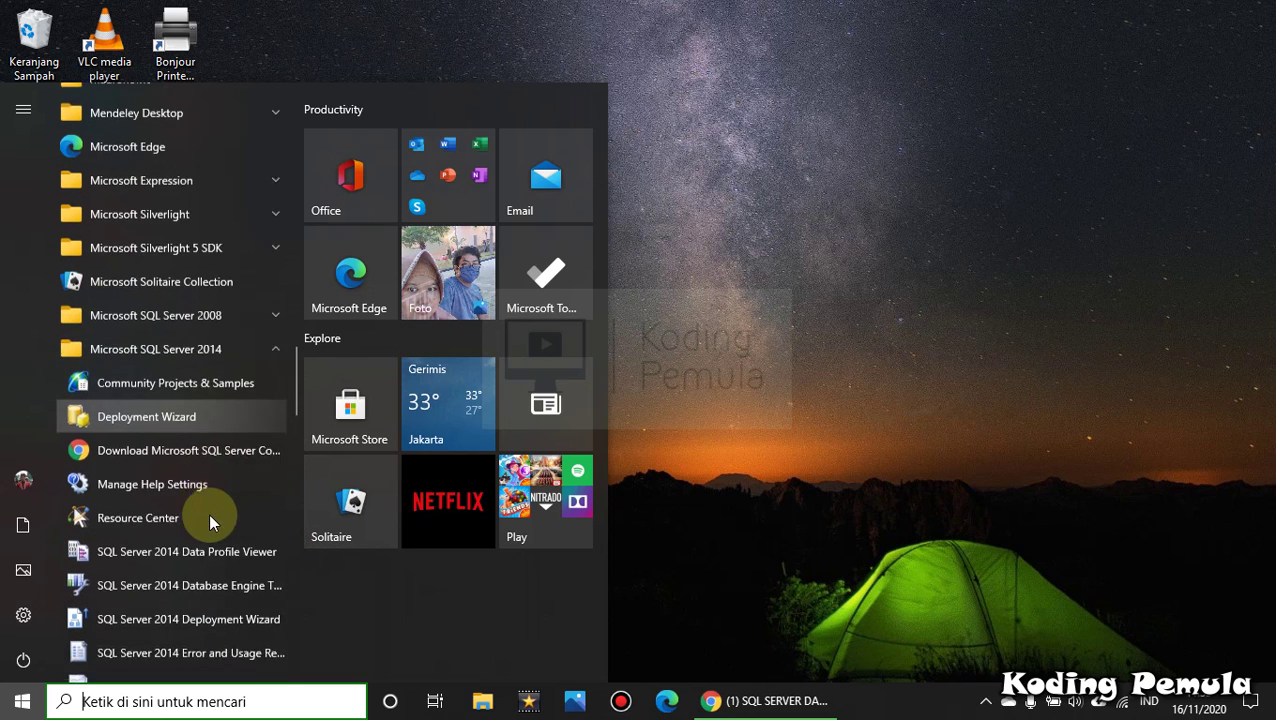
scroll(158, 375, "down", 1)
scroll(155, 390, "down", 3)
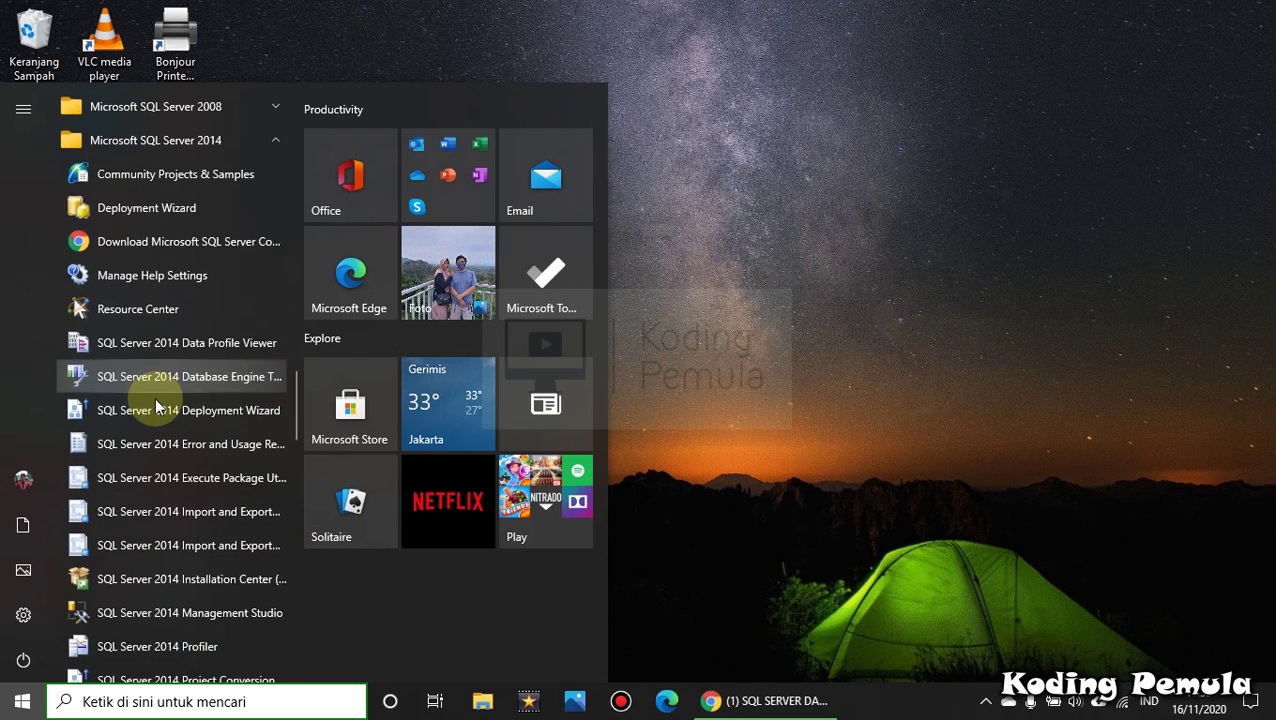
scroll(137, 341, "up", 2)
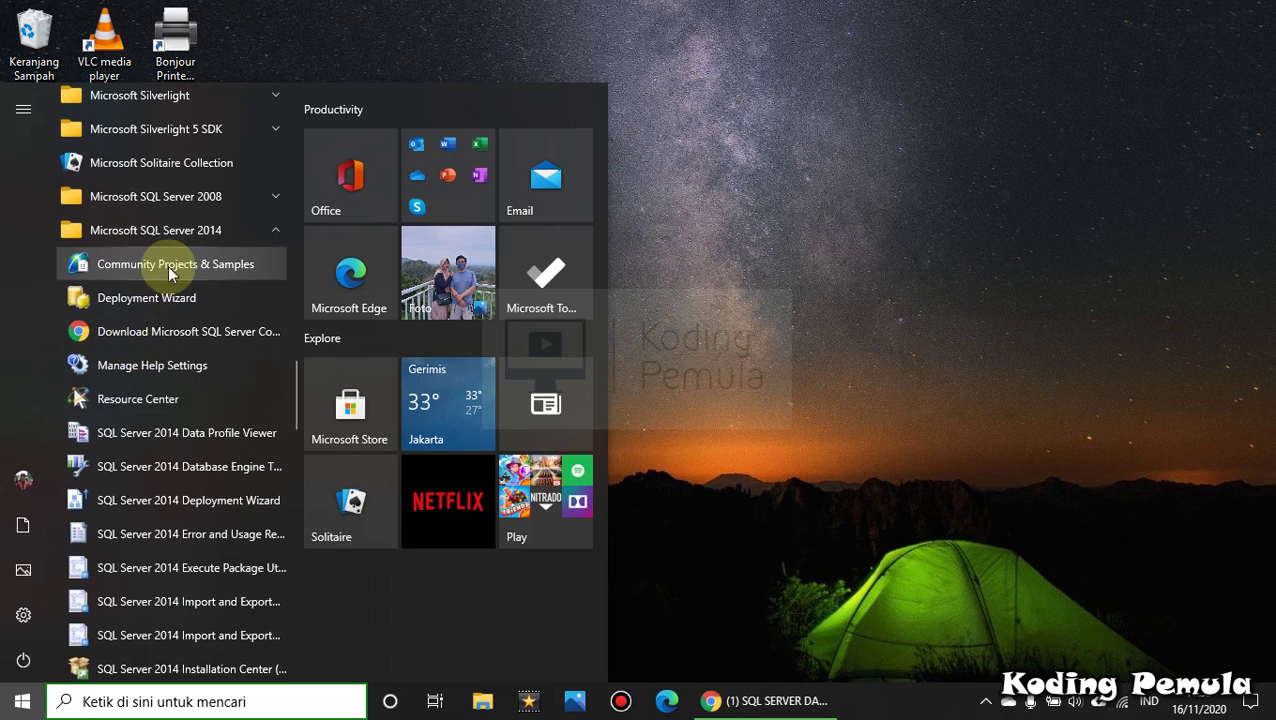
scroll(165, 315, "down", 4)
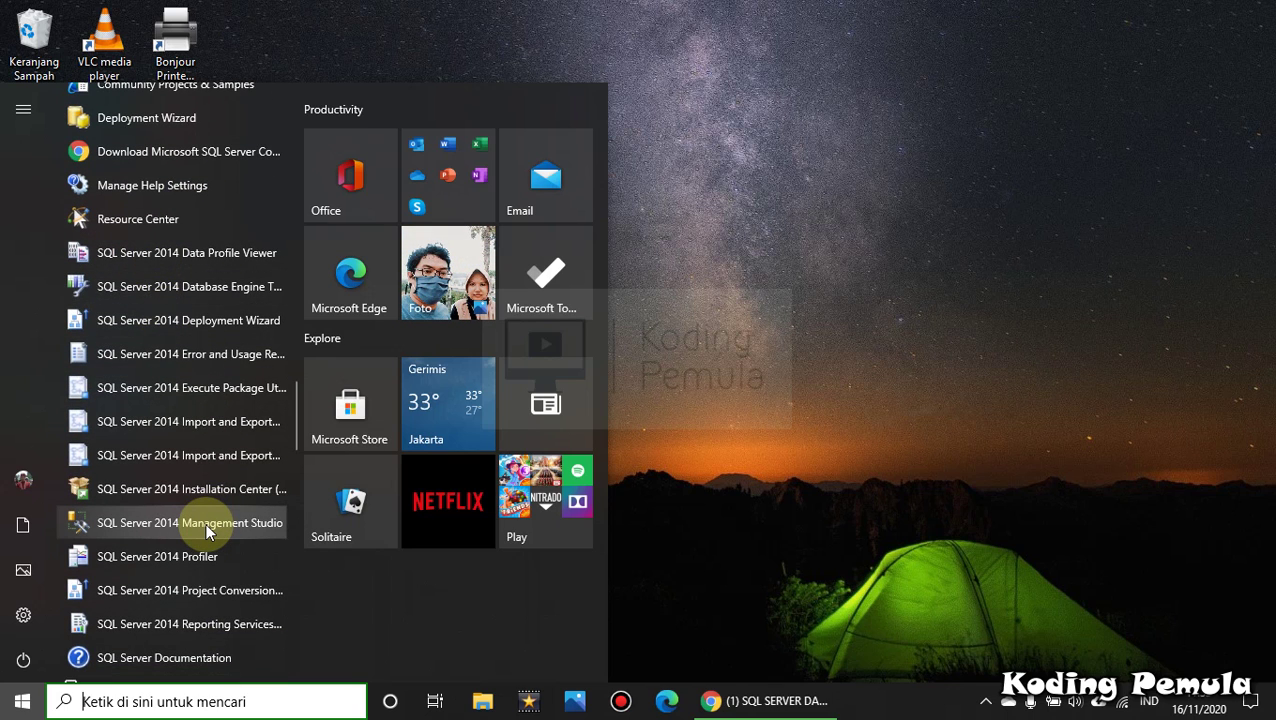
scroll(190, 490, "up", 4)
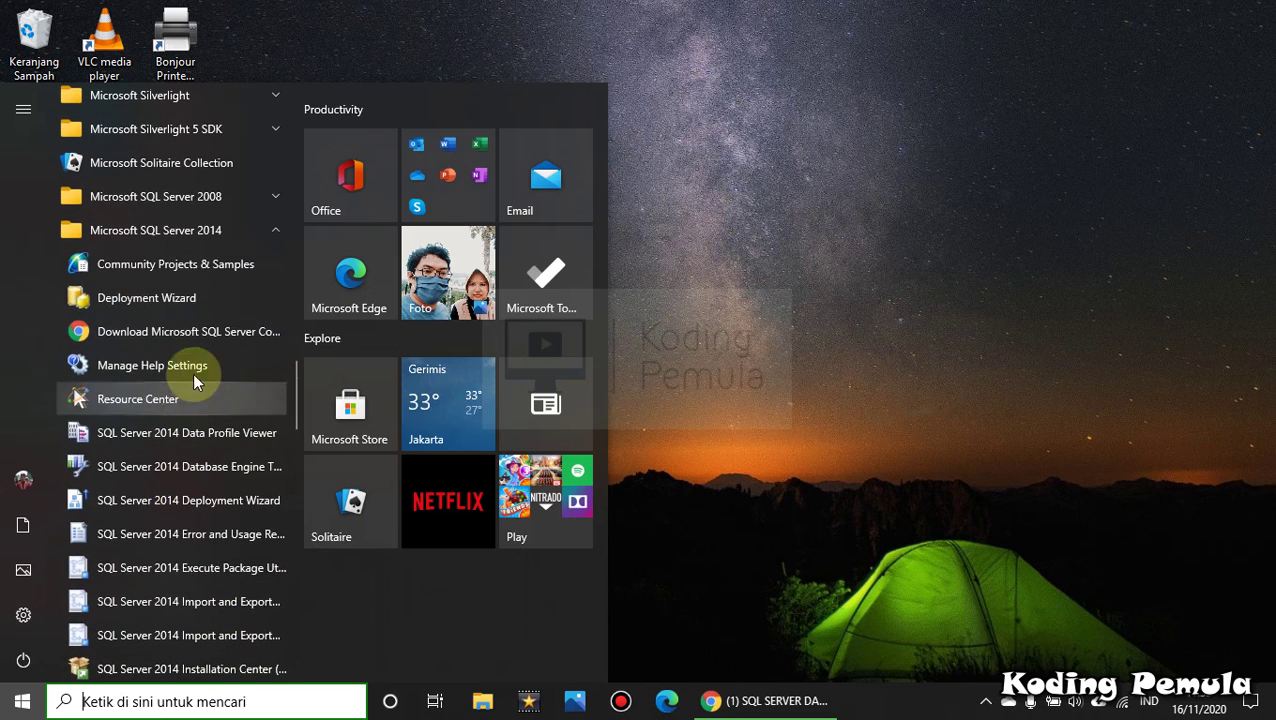
left_click(268, 228)
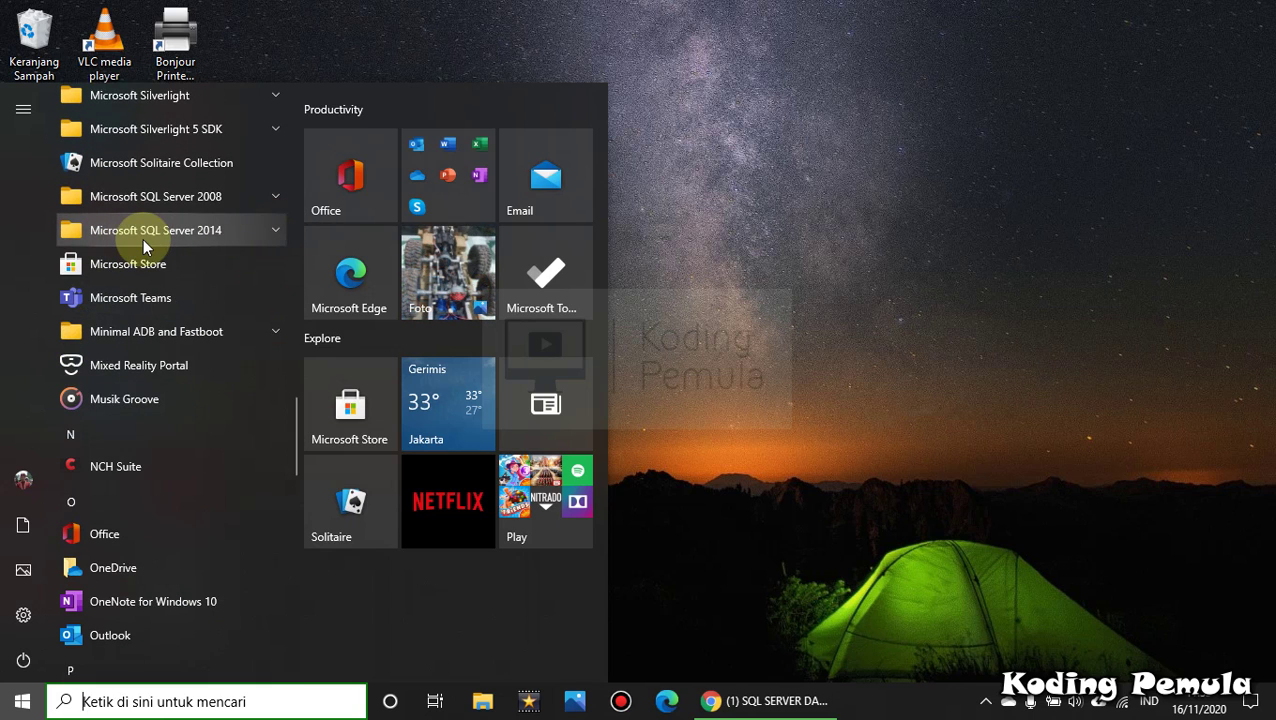
left_click(258, 224)
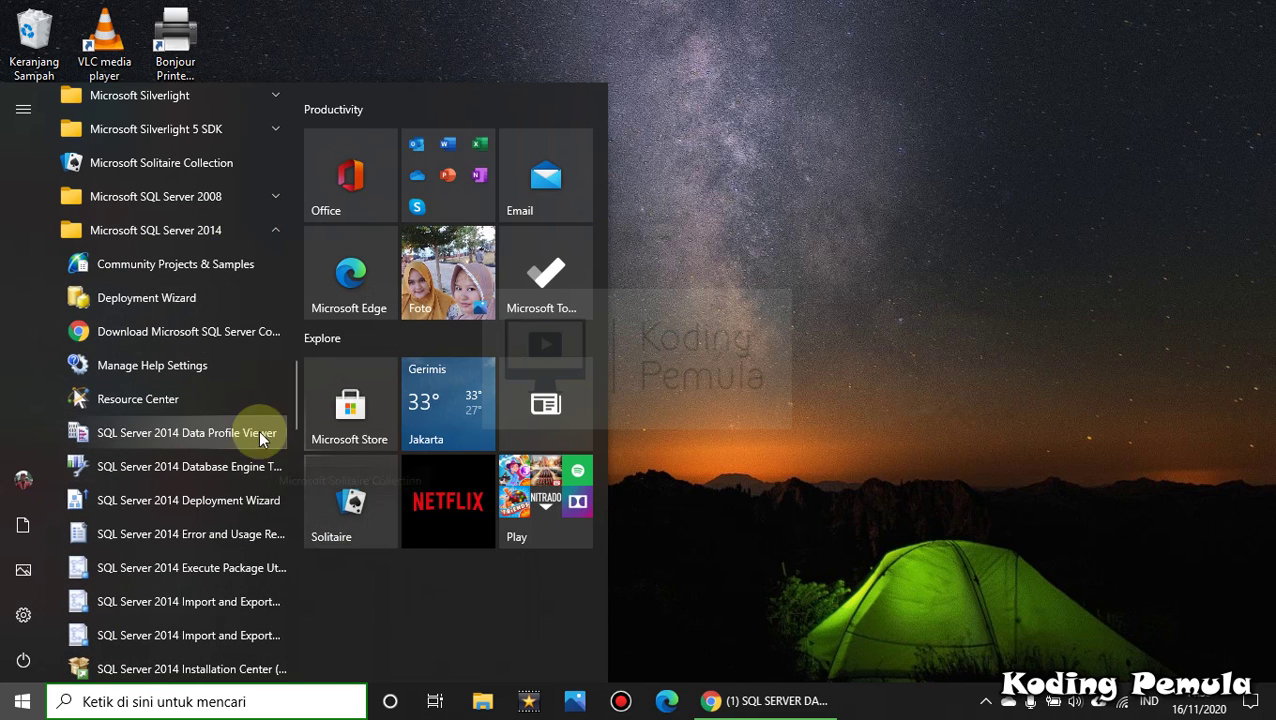
left_click(820, 703)
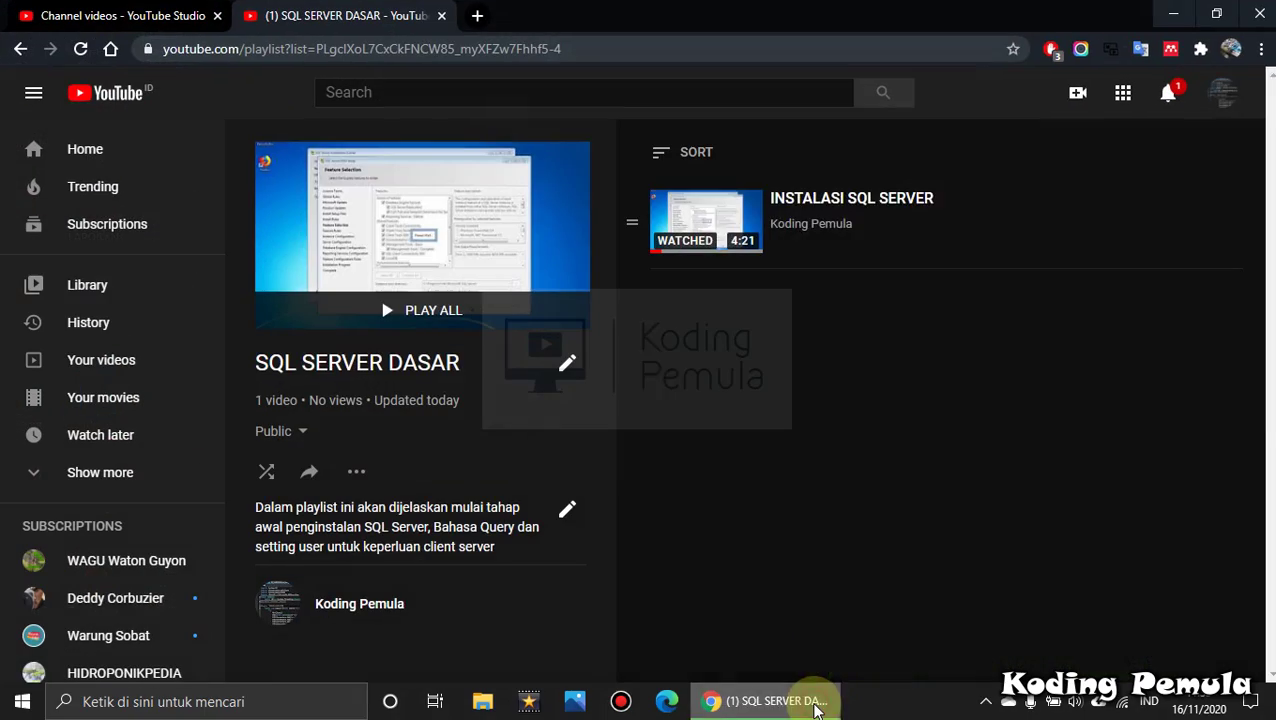
left_click(1170, 14)
left_click(22, 701)
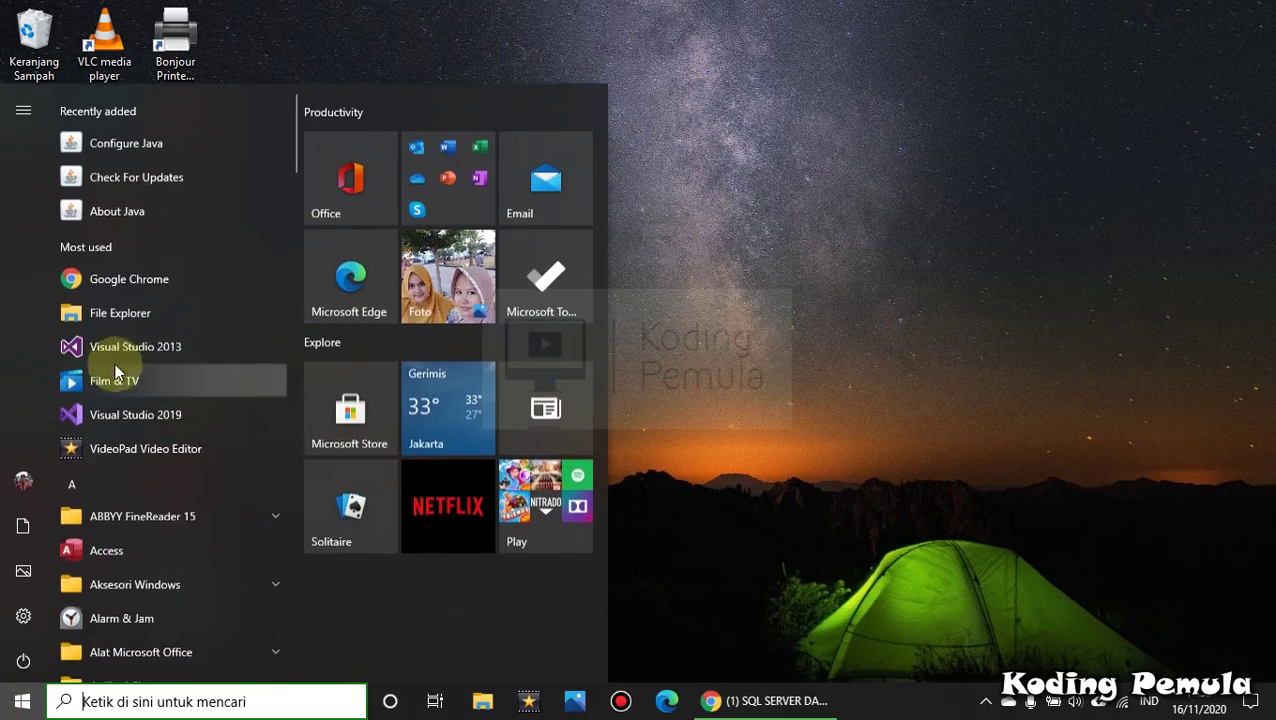
scroll(145, 468, "down", 4)
scroll(145, 470, "down", 7)
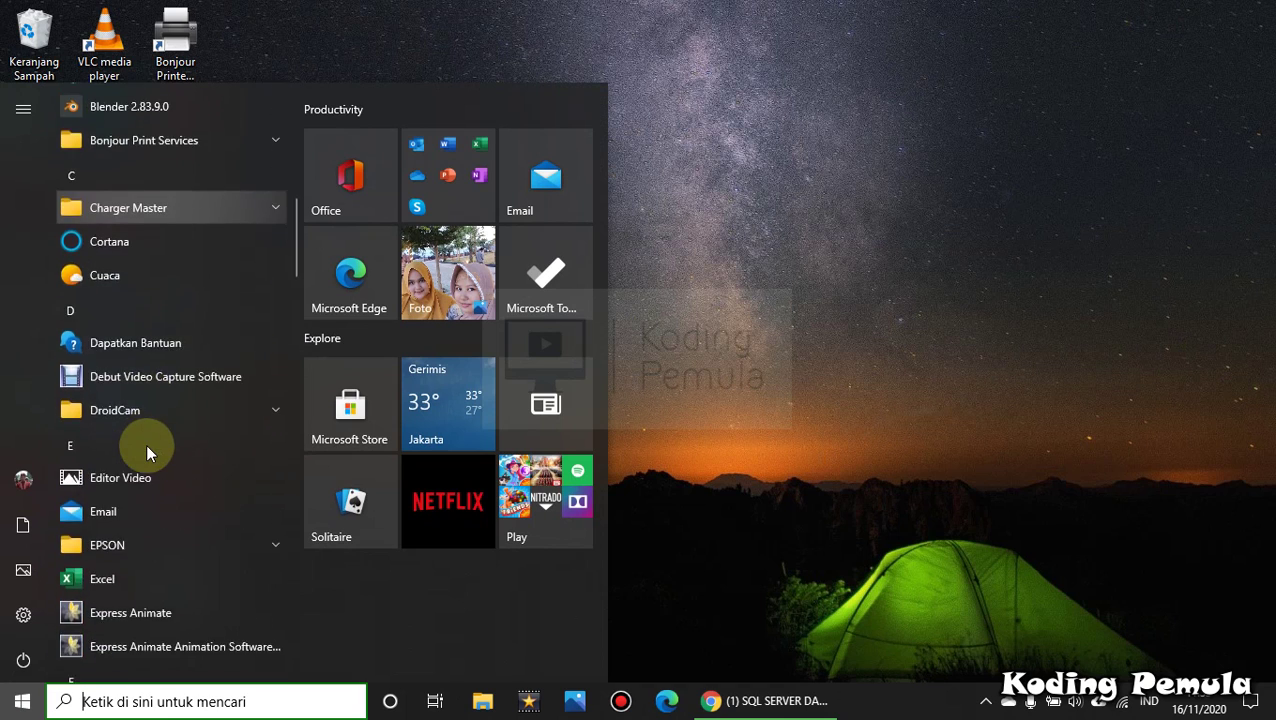
scroll(146, 450, "down", 12)
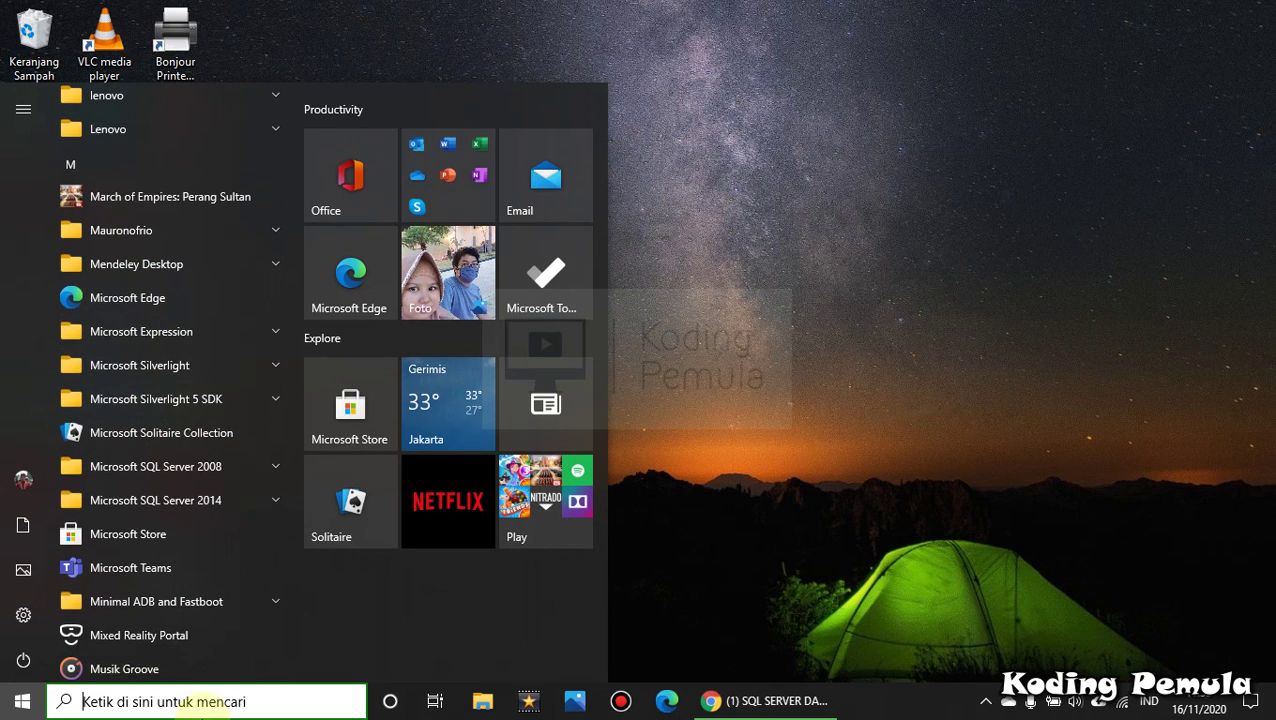
type("sq")
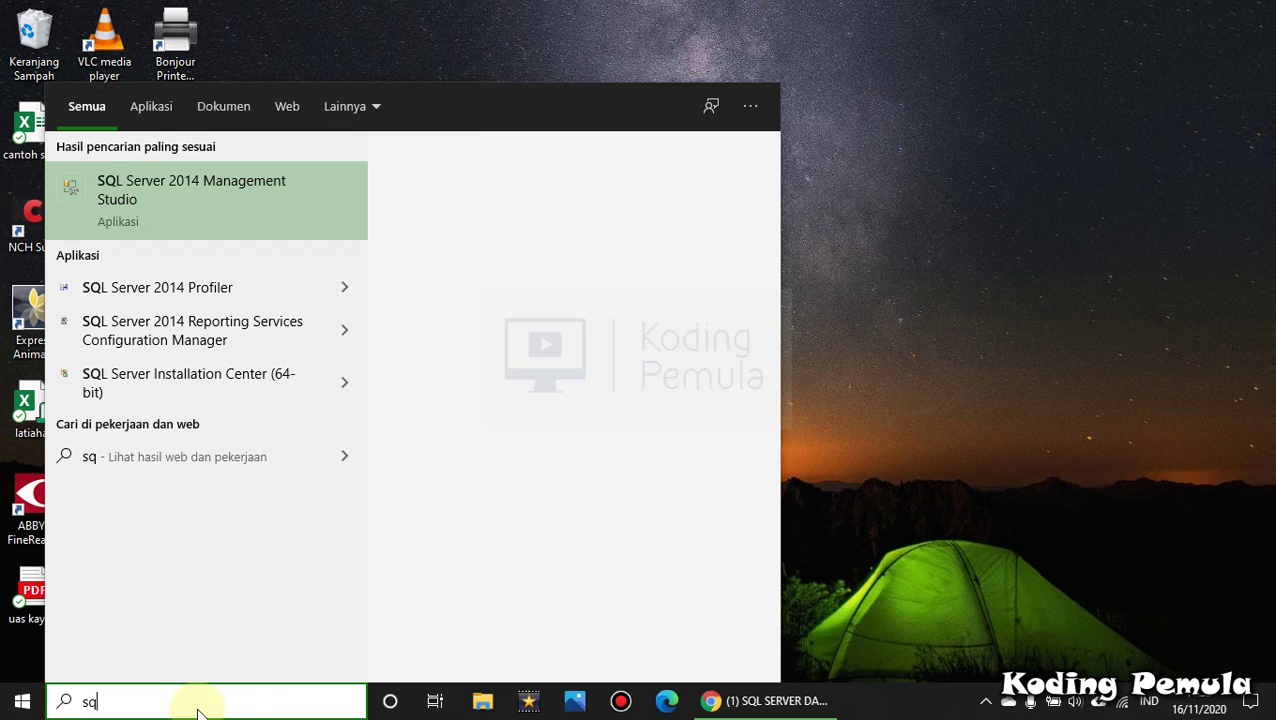
key("BackSpace")
key("BackSpace")
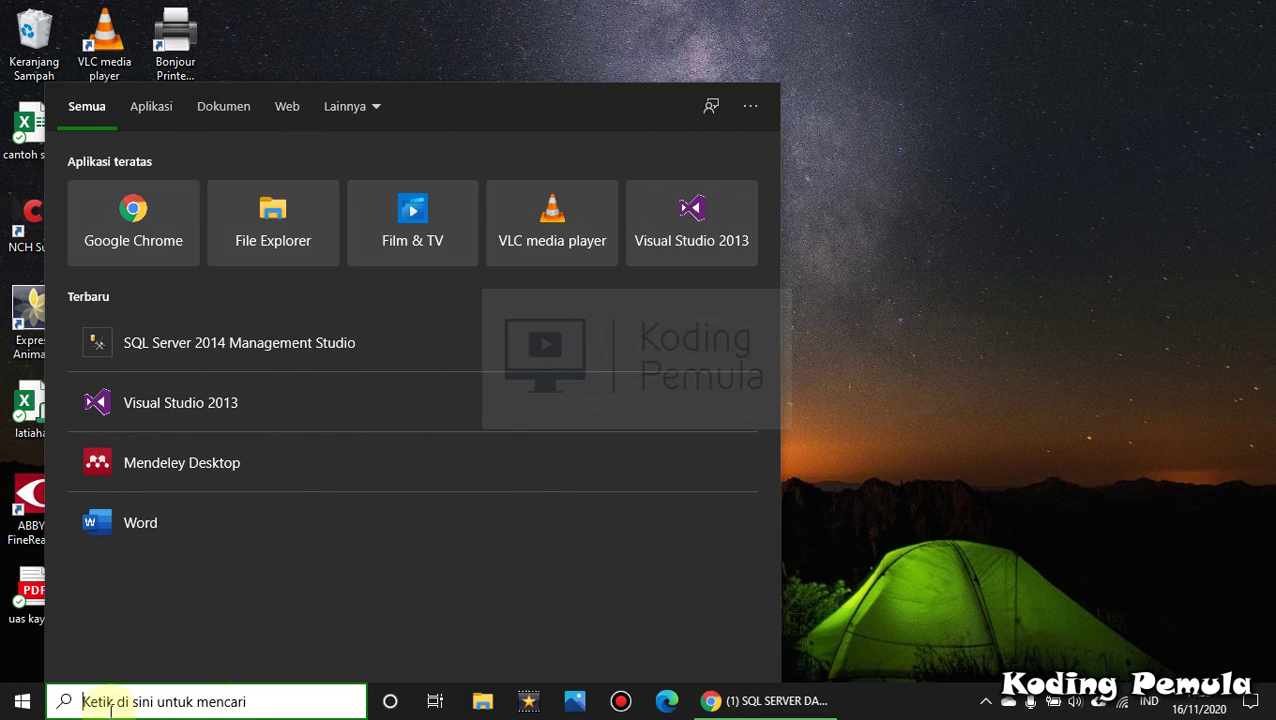
Launch SQL Server 2014 Management Studio from the Microsoft SQL Server 2014 program folder.
left_click(17, 701)
scroll(107, 271, "down", 7)
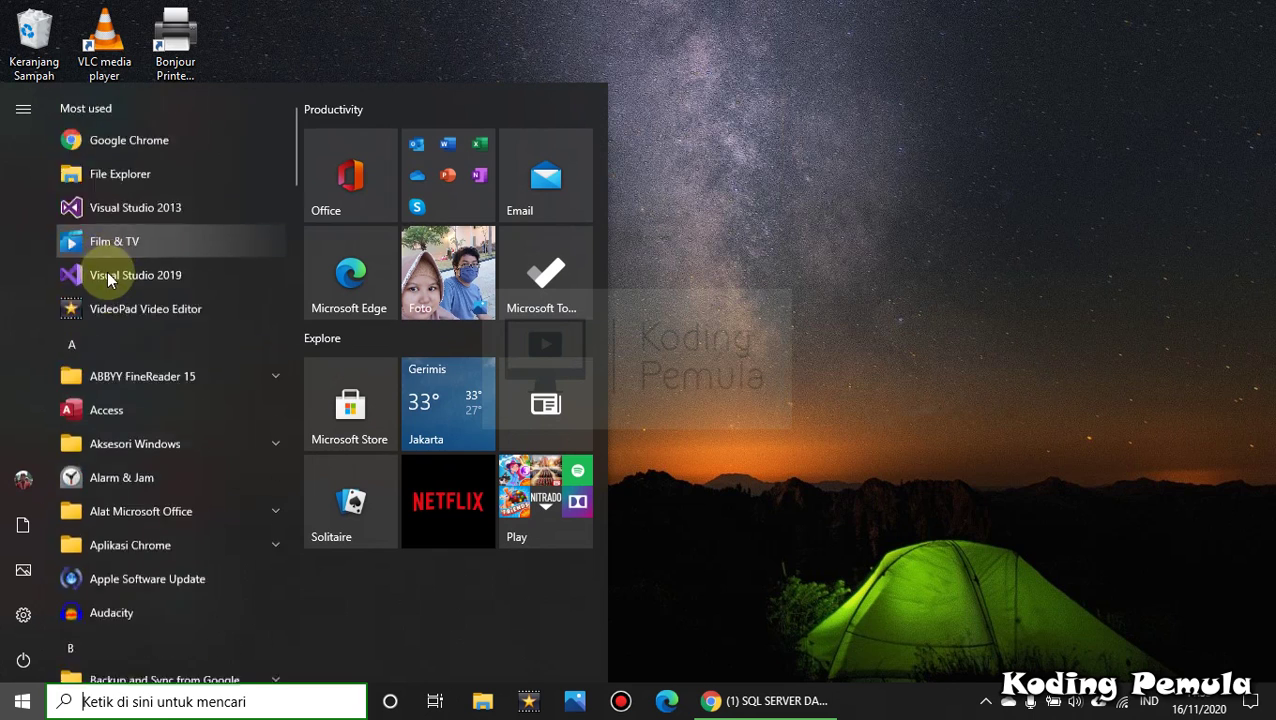
scroll(121, 287, "down", 10)
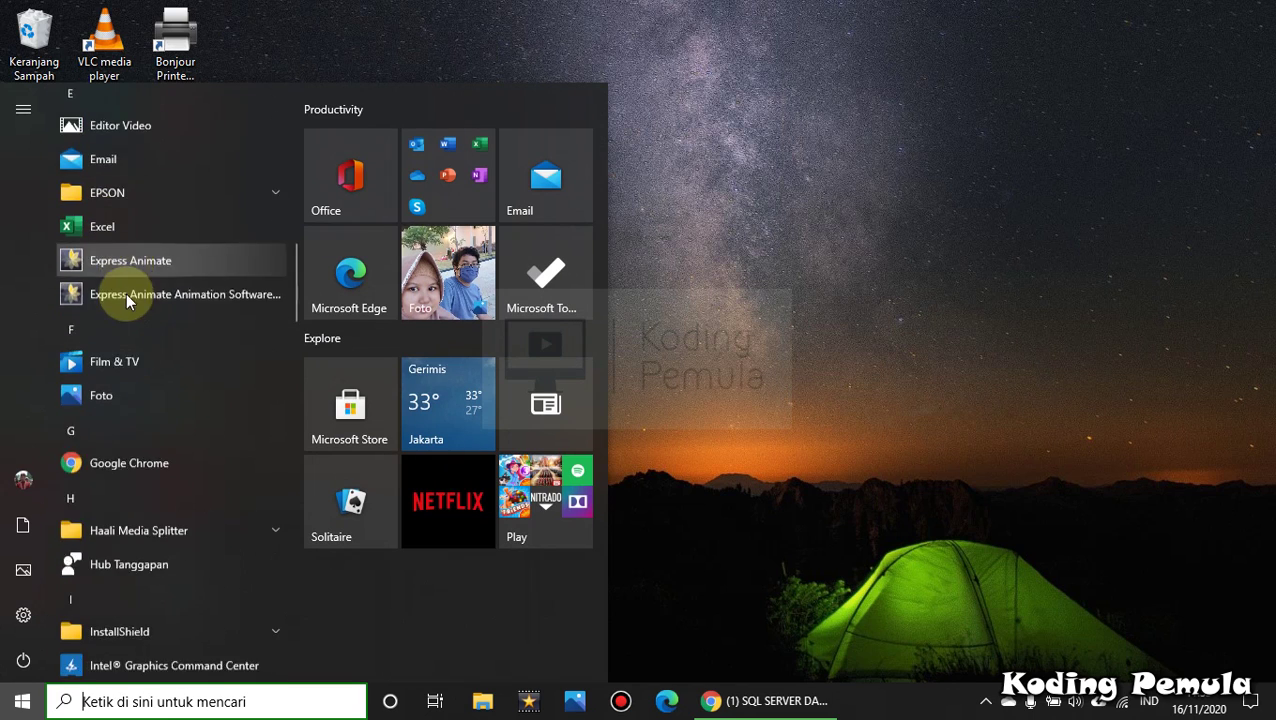
scroll(148, 350, "down", 10)
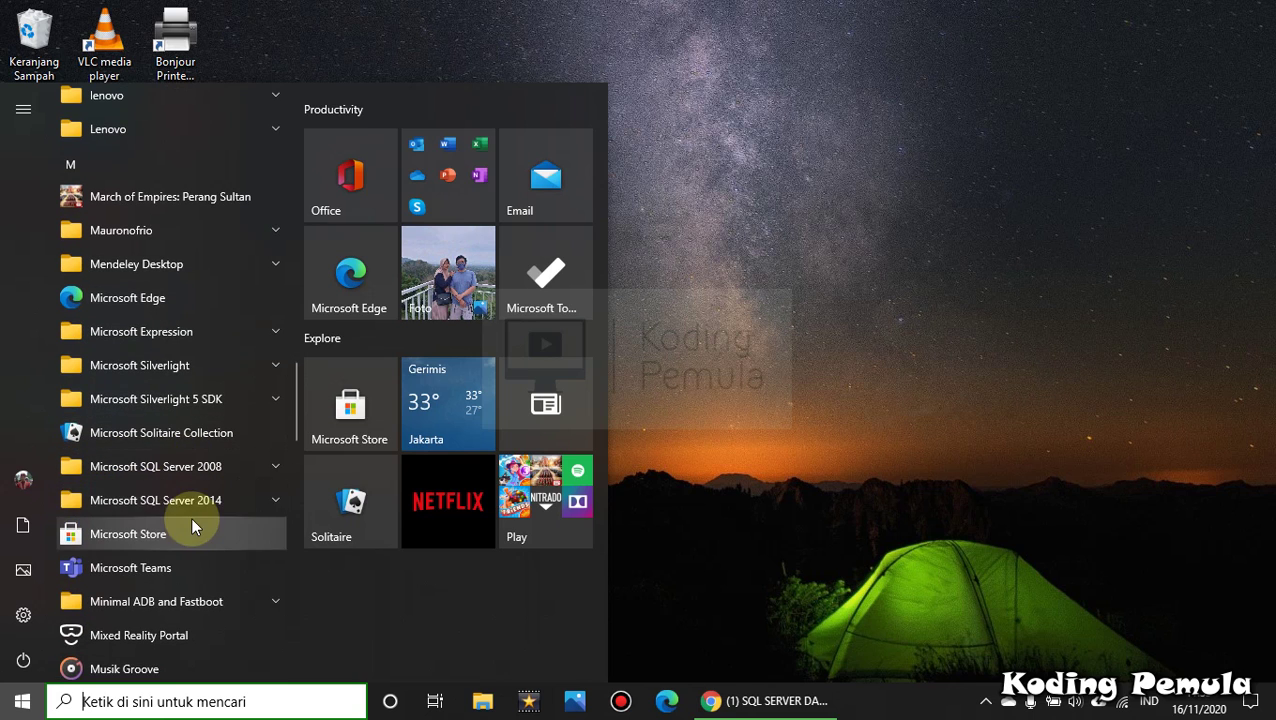
left_click(227, 506)
scroll(225, 503, "down", 5)
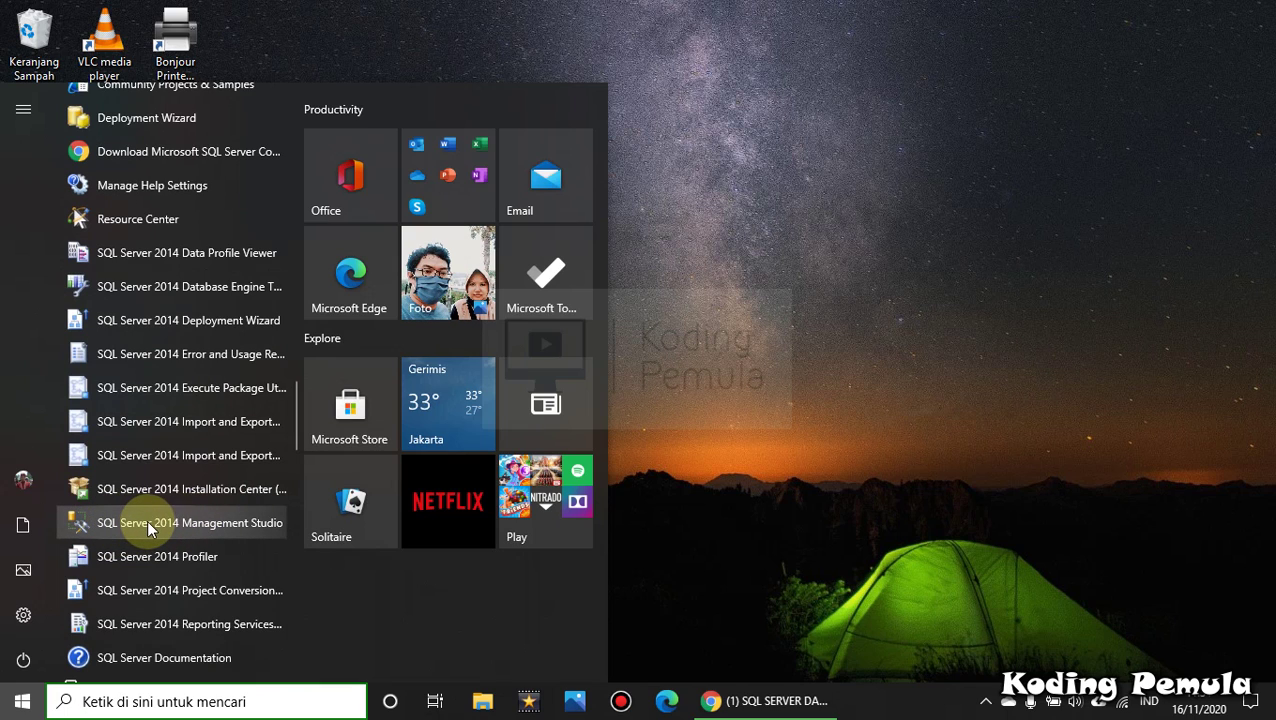
left_click(205, 520)
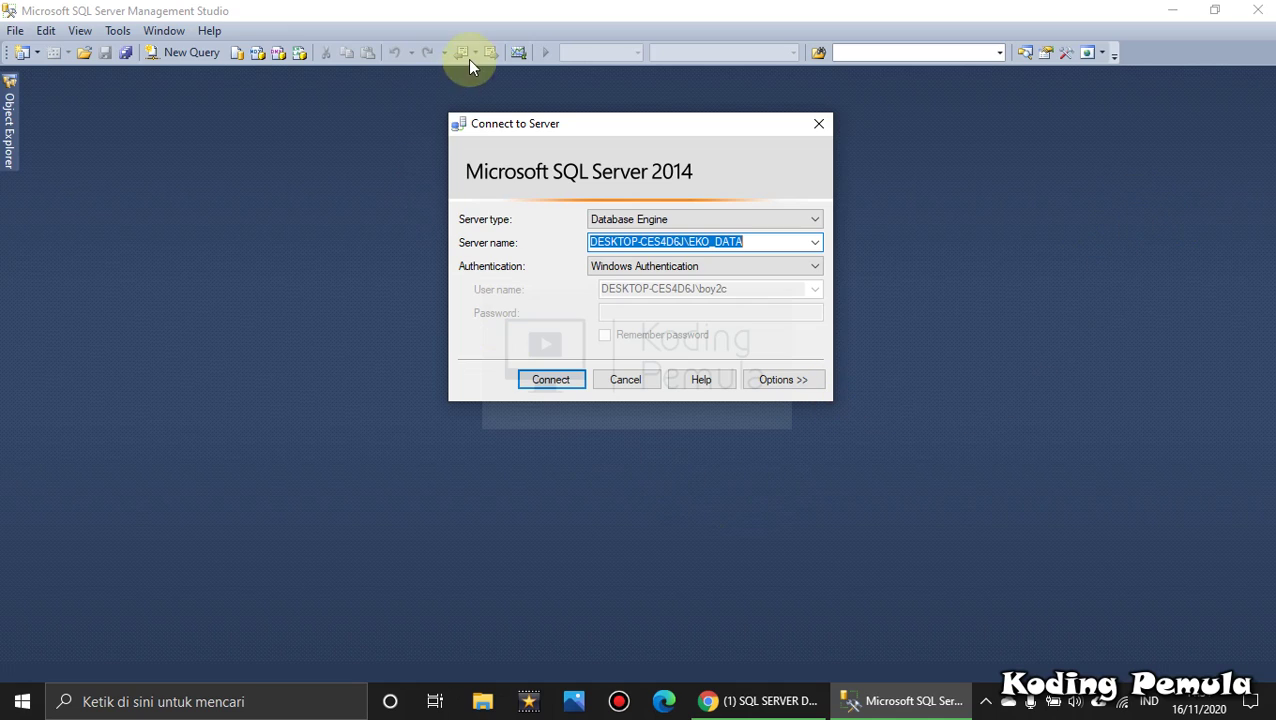
Reposition the Connect to Server dialog near the middle of the window and choose Database Engine as the server type.
left_click_drag(604, 127, 592, 157)
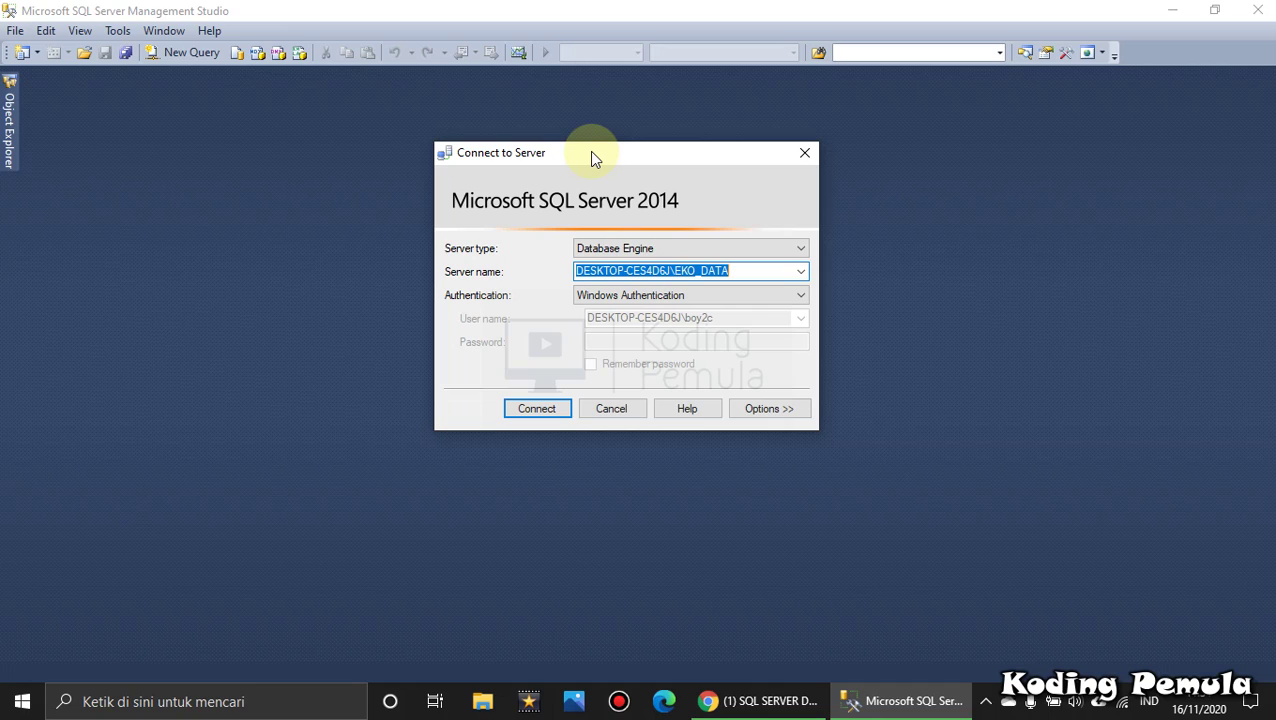
left_click_drag(678, 158, 598, 160)
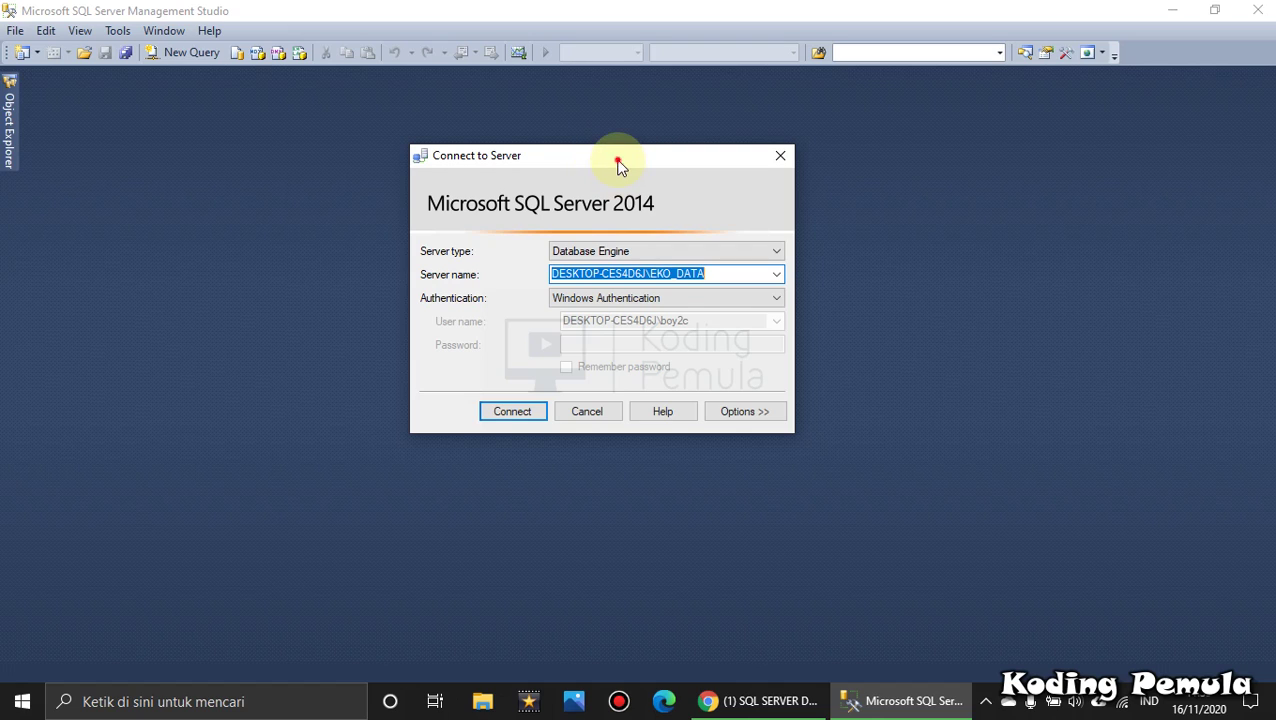
left_click_drag(616, 161, 648, 151)
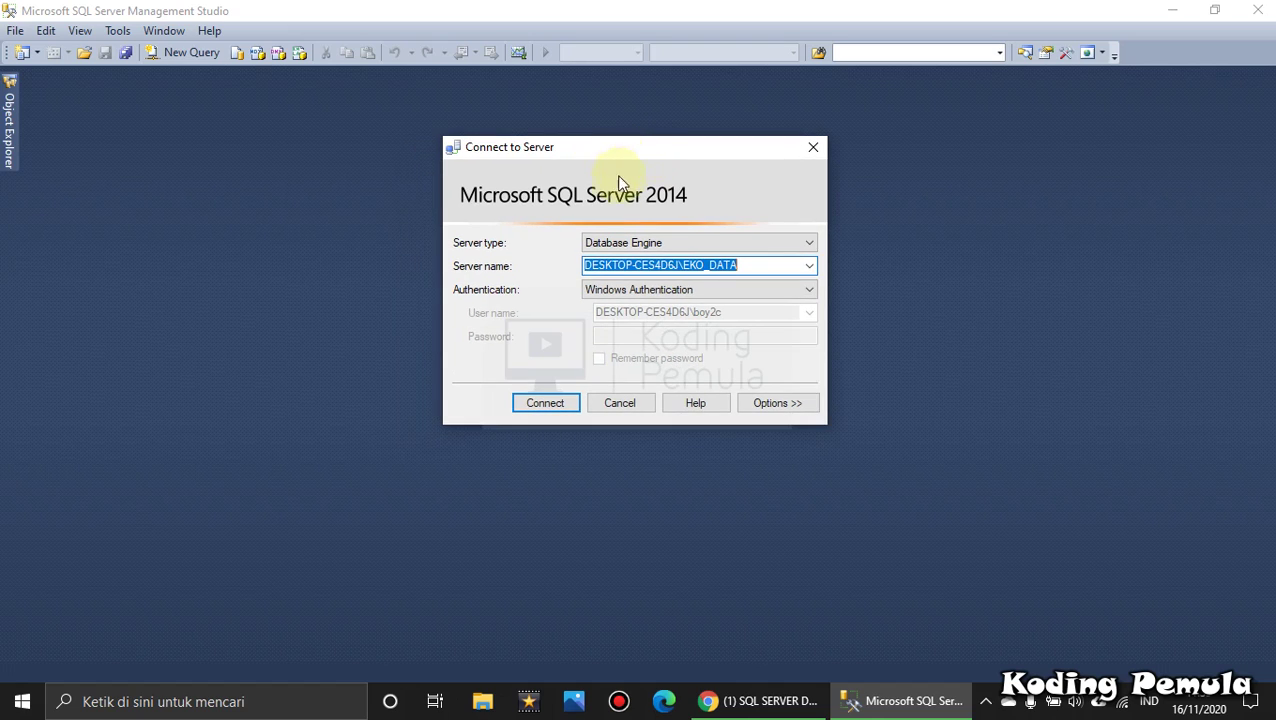
left_click(629, 243)
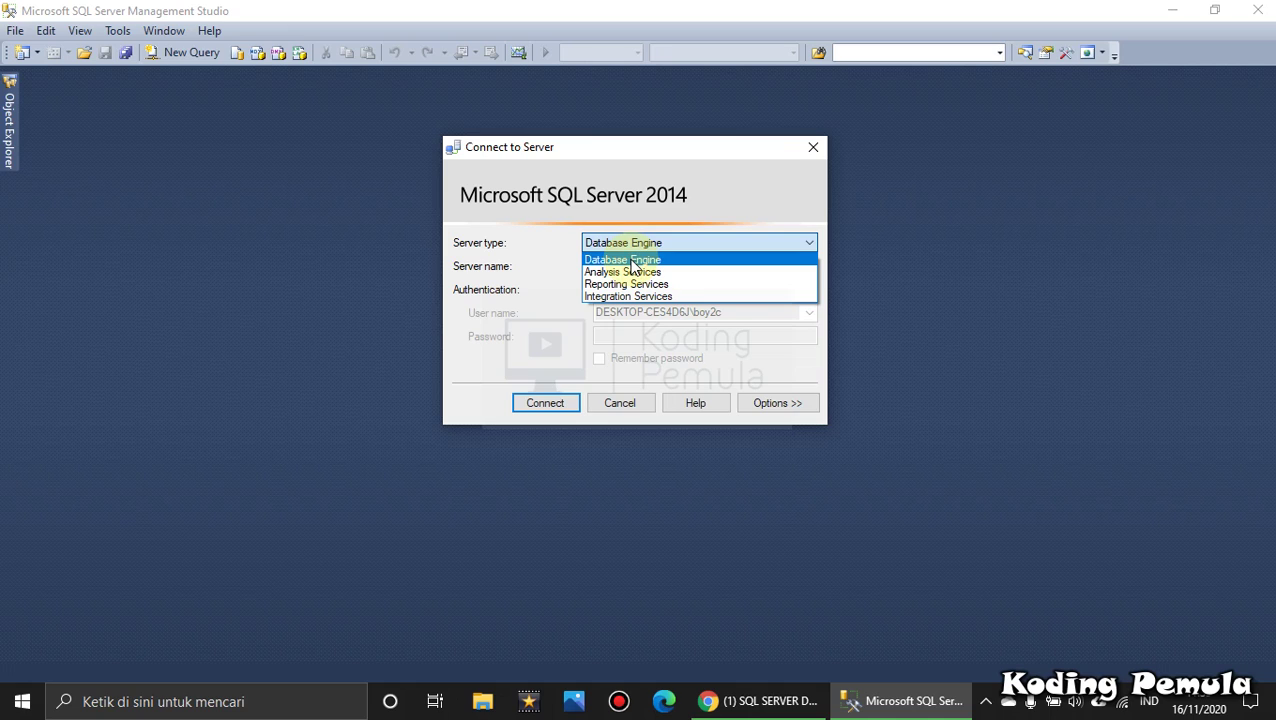
left_click(631, 261)
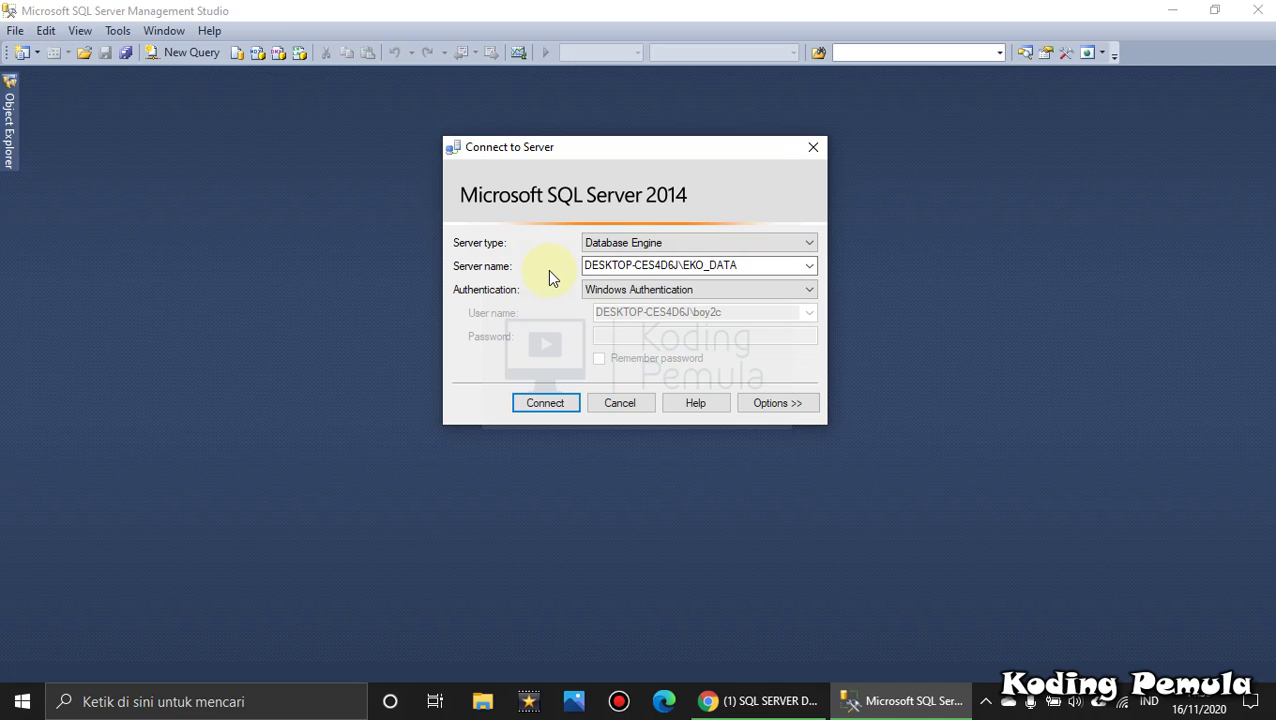
Inspect the computer and instance parts of the server name in the Connect to Server dialog.
left_click(615, 265)
double_click(742, 266)
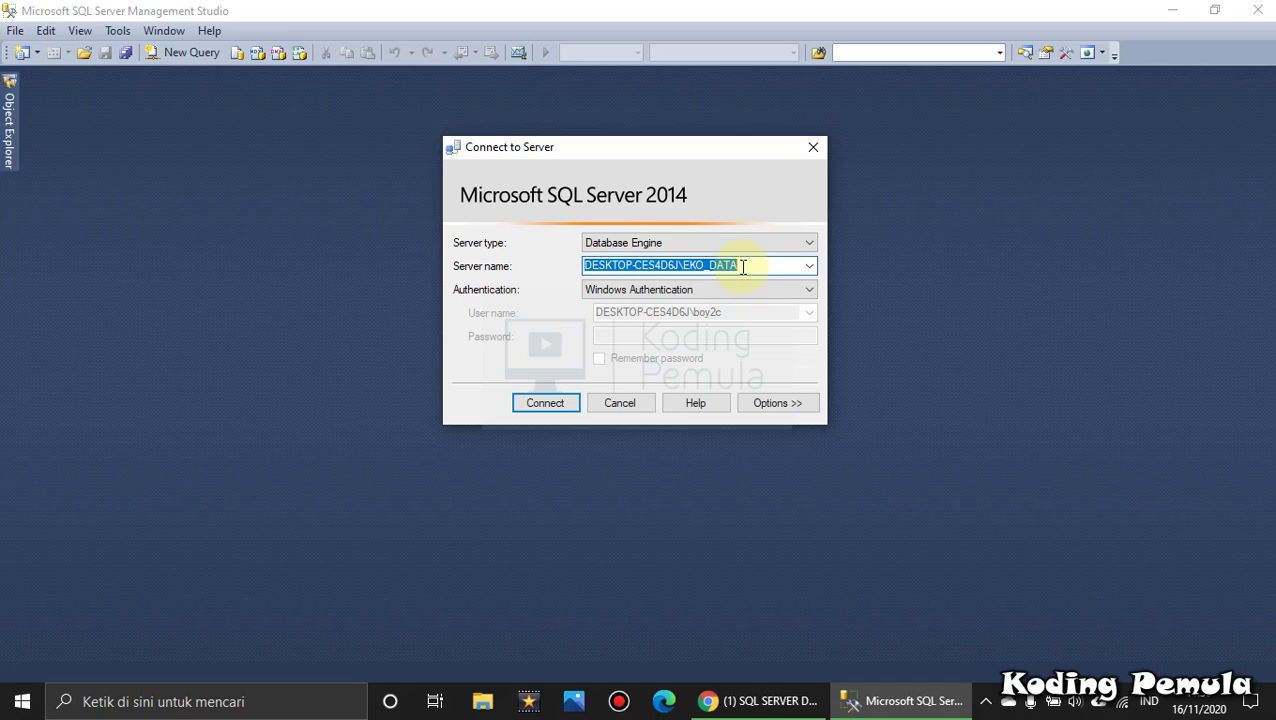
left_click(669, 265)
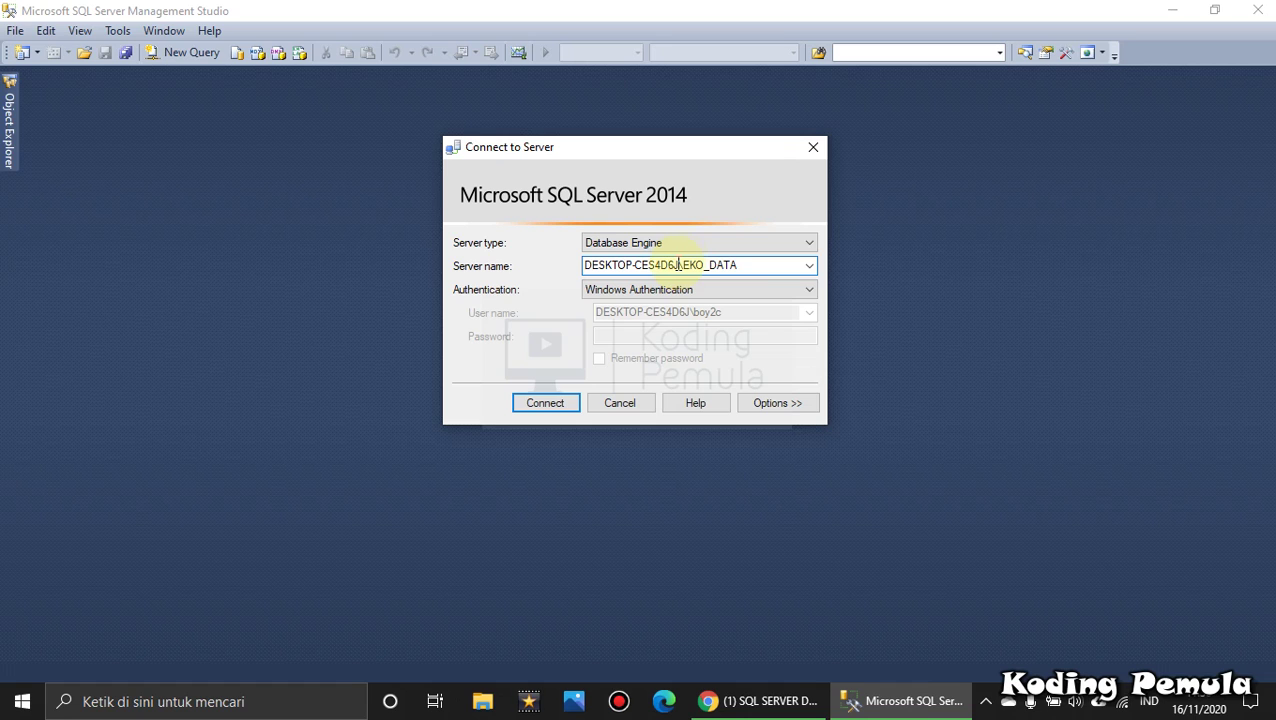
Magnify the screen to 200% and examine the computer name, backslash separator and instance name that make up the server name.
key("super+plus")
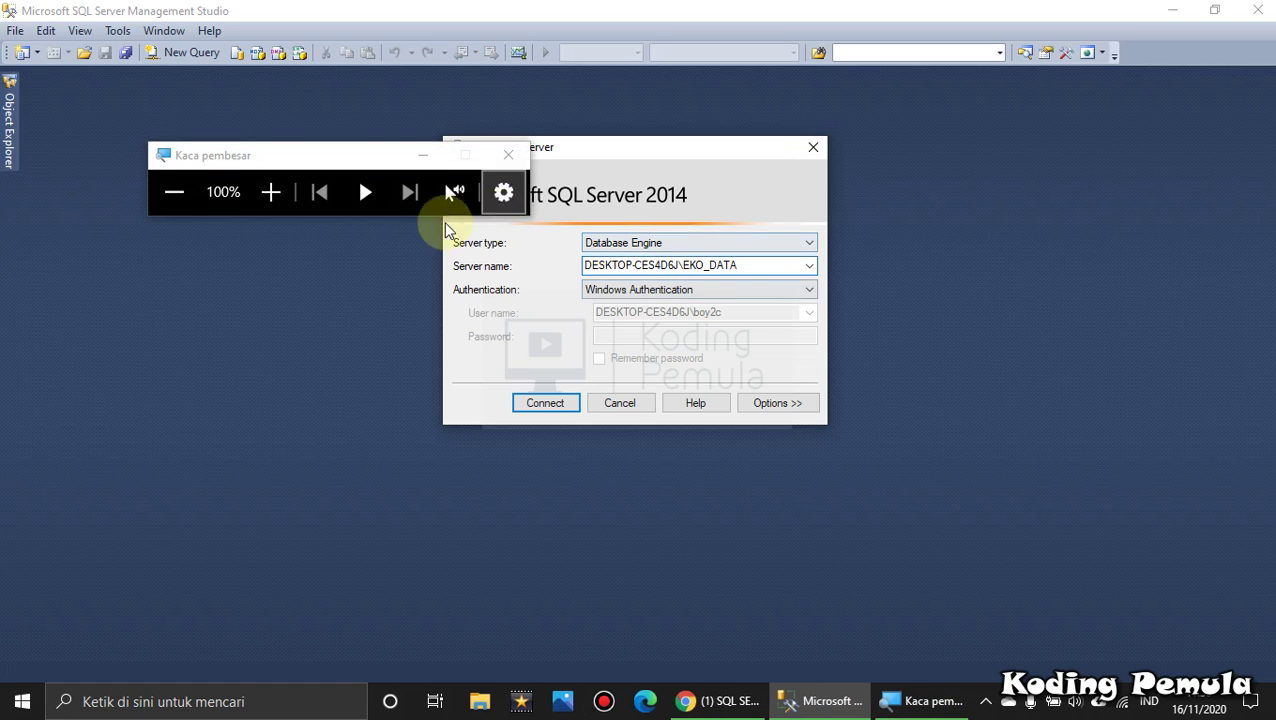
left_click(266, 194)
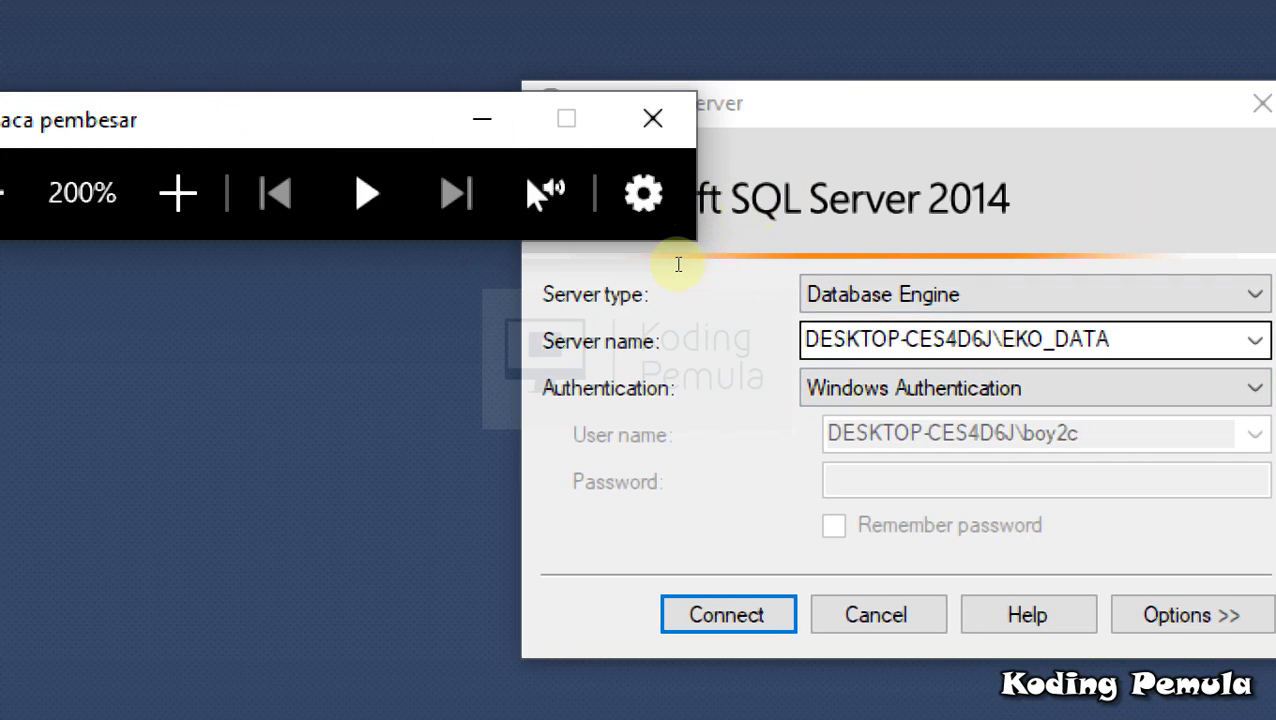
left_click_drag(994, 339, 946, 339)
left_click_drag(656, 263, 571, 267)
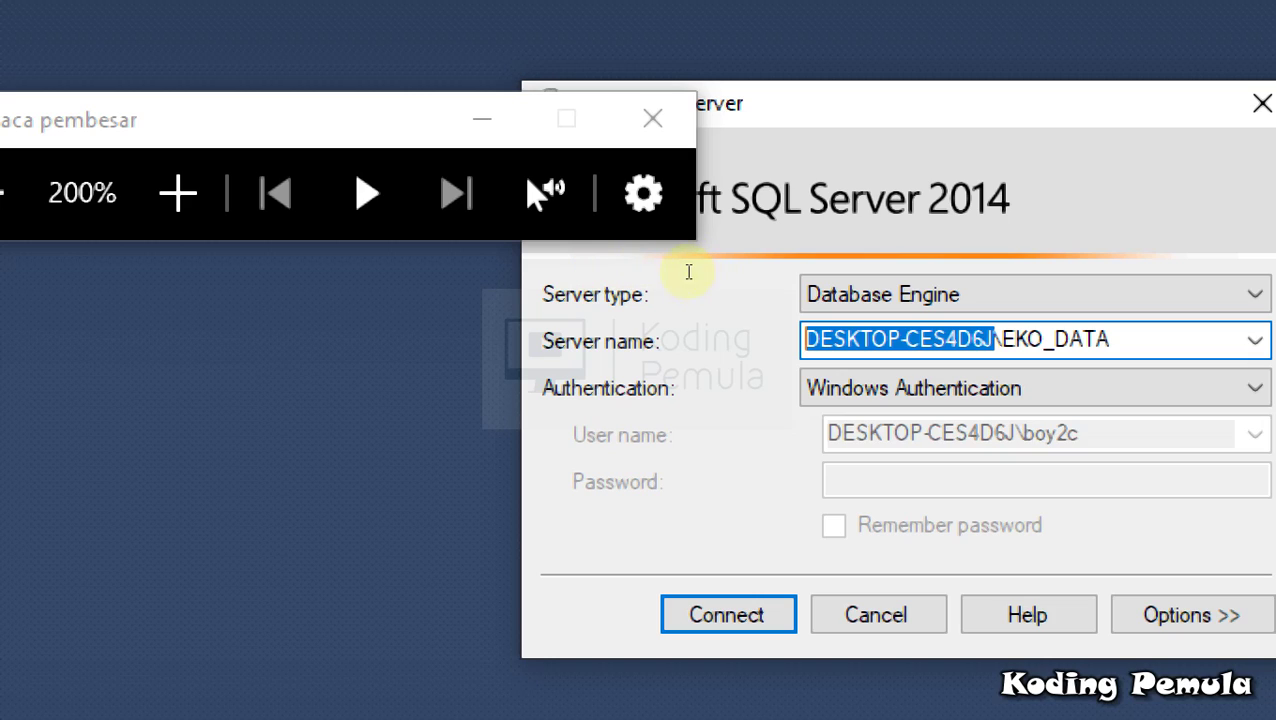
key("Right")
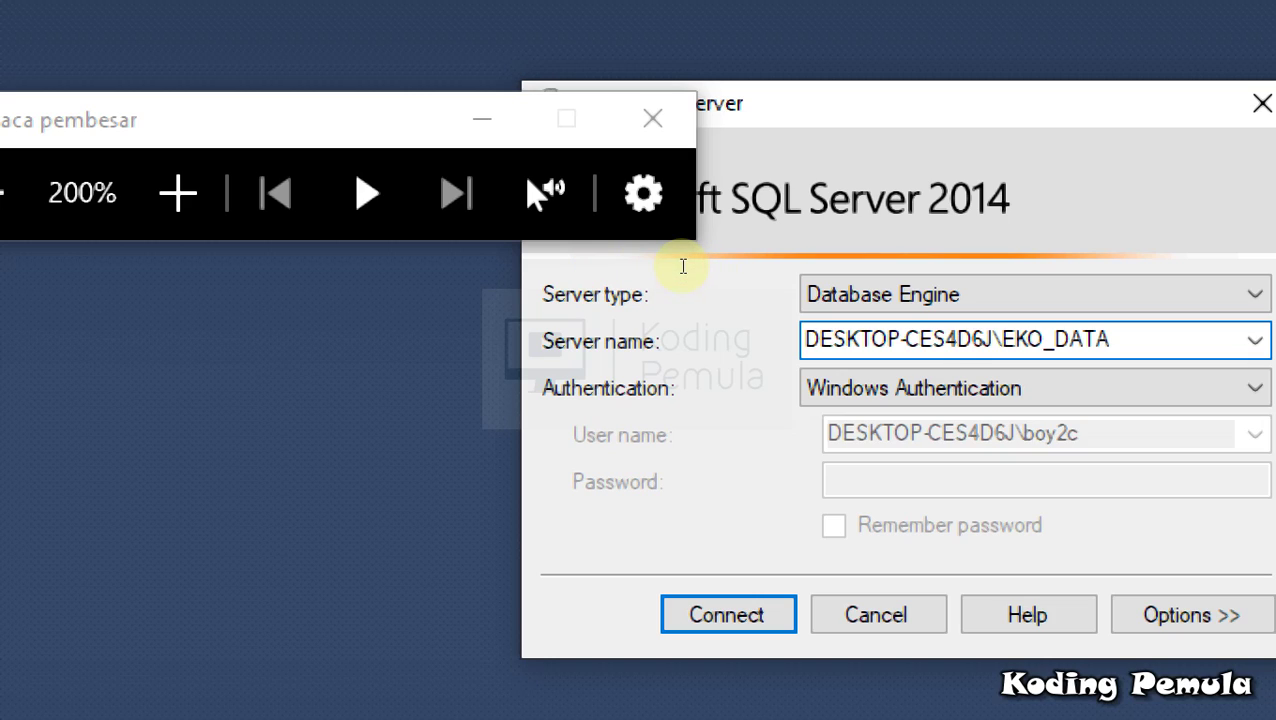
key("shift+Right")
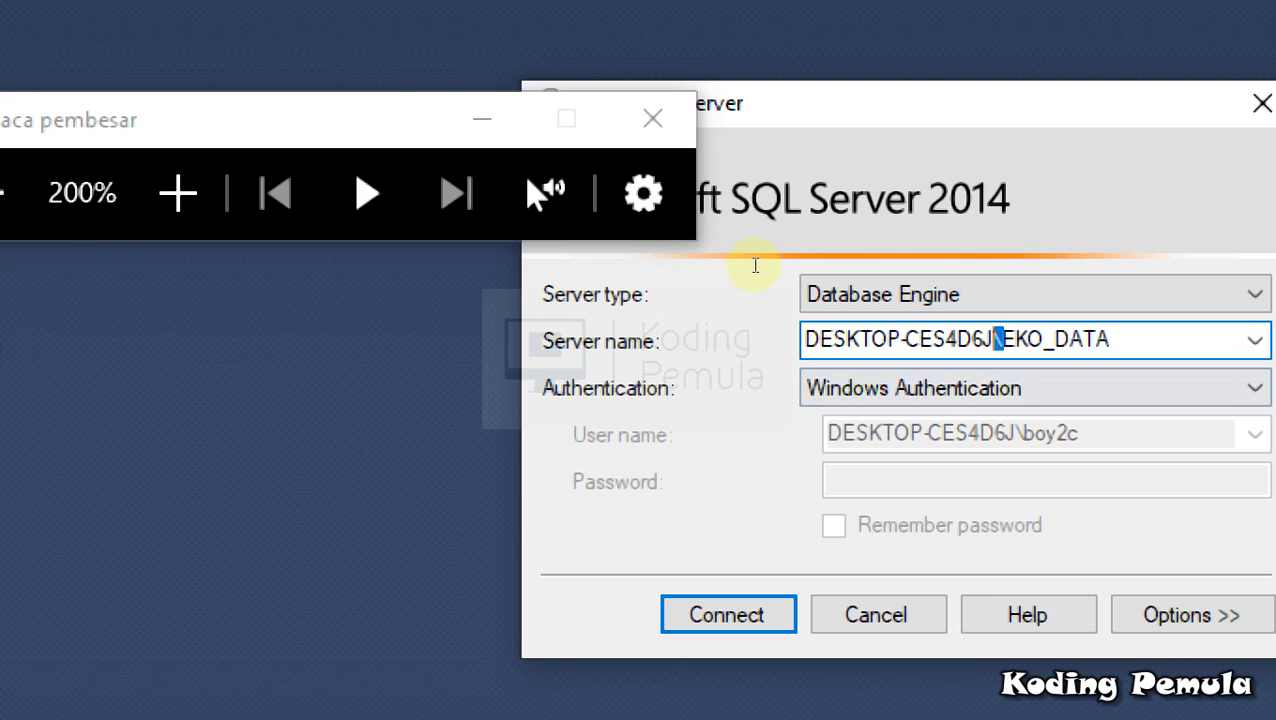
key("End")
key("shift+Left")
key("shift+Left")
key("shift+Left")
key("shift+Left")
key("shift+Left")
key("shift+Left")
key("shift+Left")
key("shift+Left")
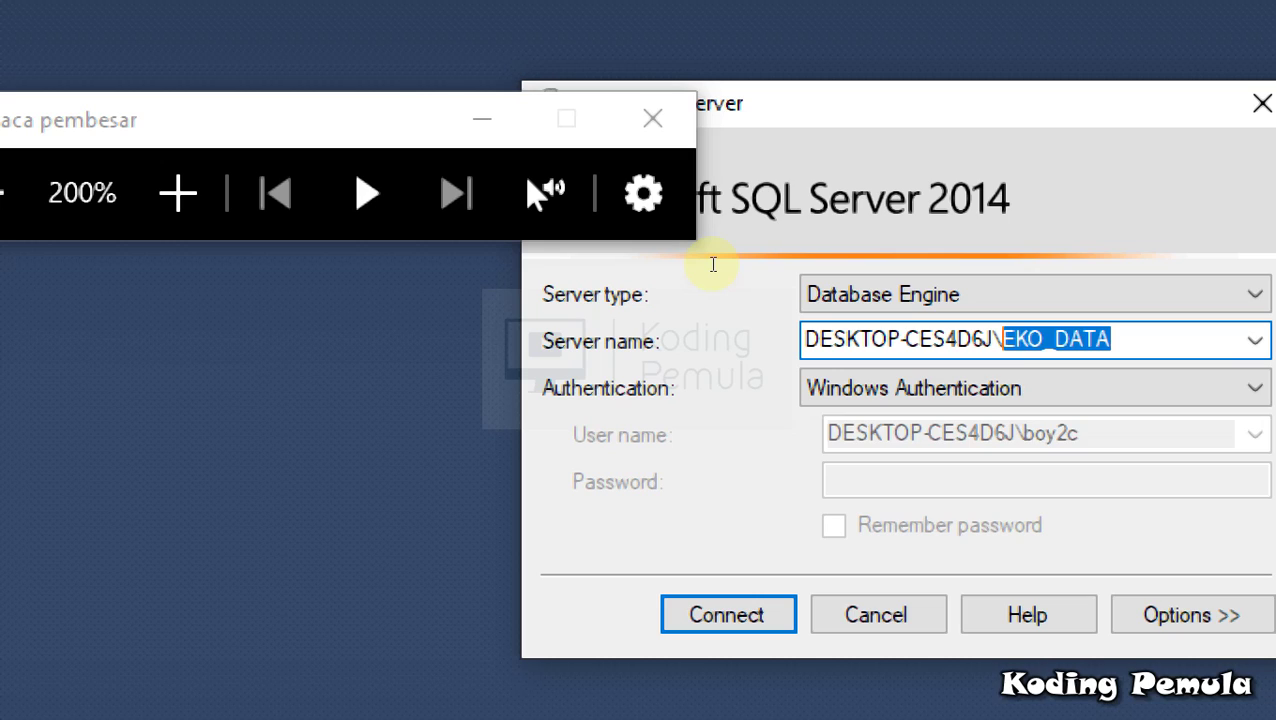
key("Left")
key("Left")
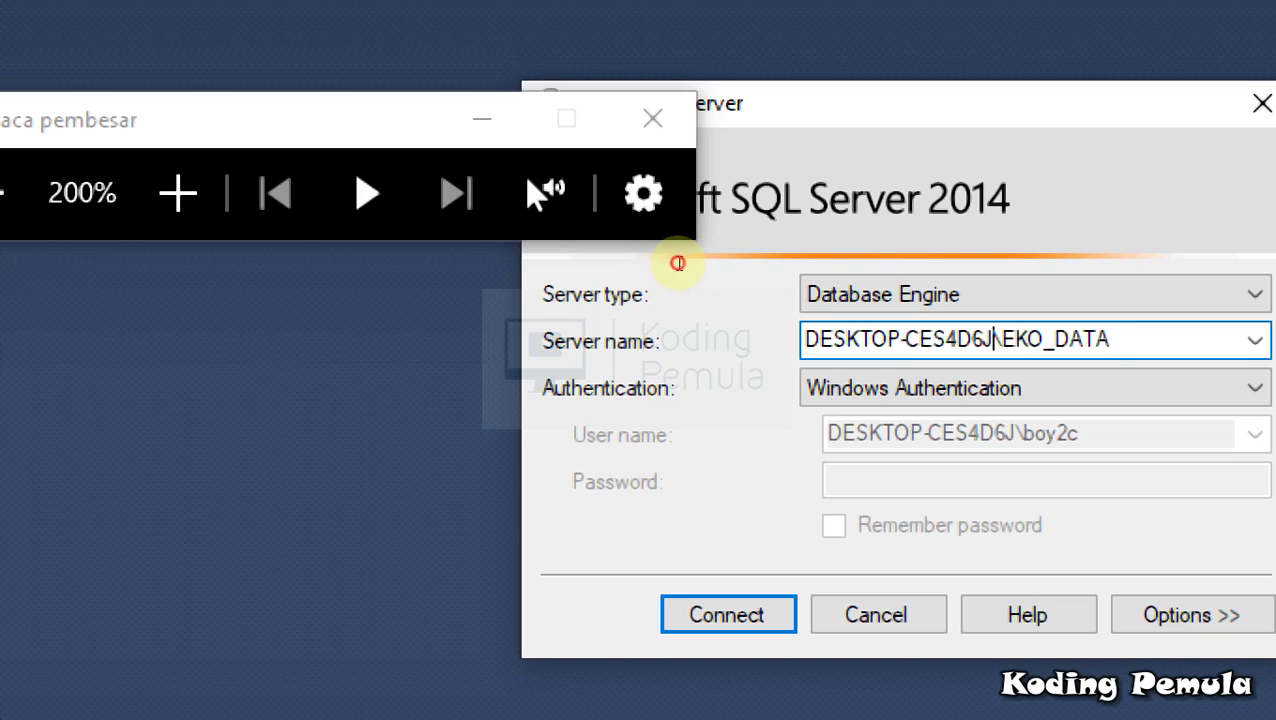
Review the computer, separator and instance parts of the server name once more in the magnified dialog.
key("shift+Left")
key("shift+Left")
key("shift+Left")
key("shift+Left")
key("shift+Left")
key("shift+Left")
key("shift+Left")
key("shift+Left")
key("shift+Left")
key("shift+Left")
key("shift+Left")
key("shift+Left")
key("shift+Left")
key("shift+Left")
key("shift+Left")
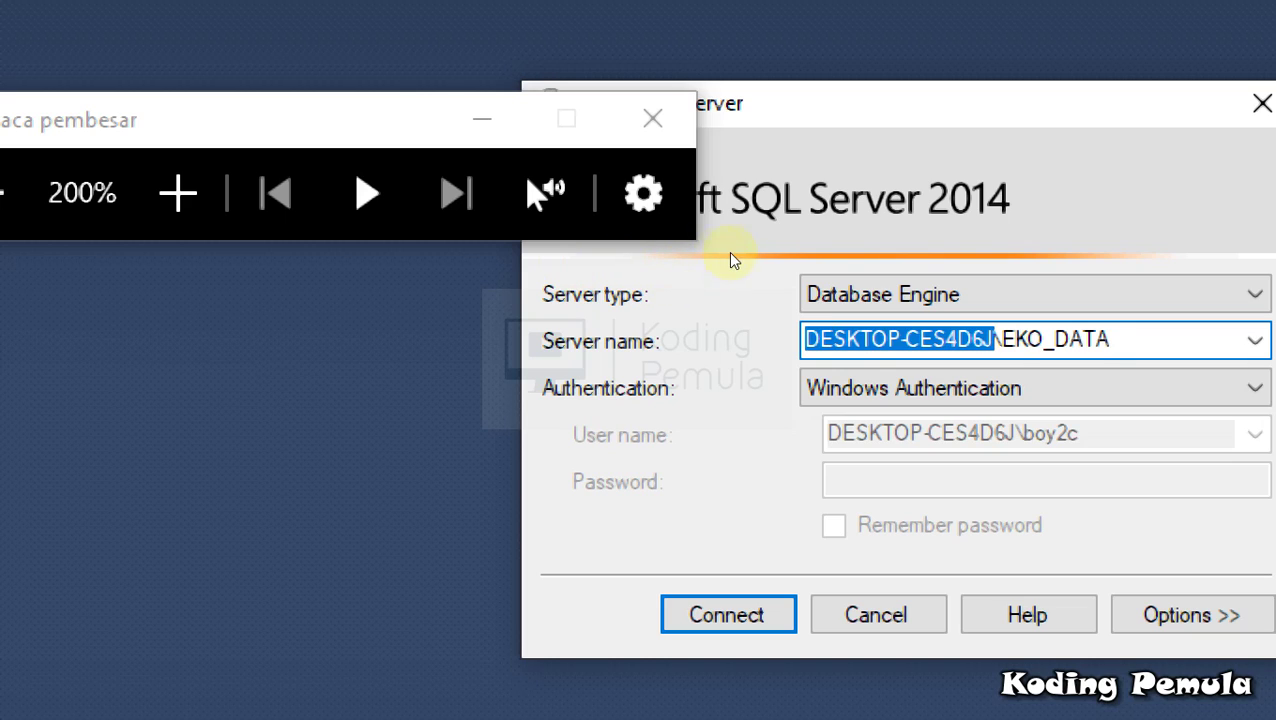
key("Right")
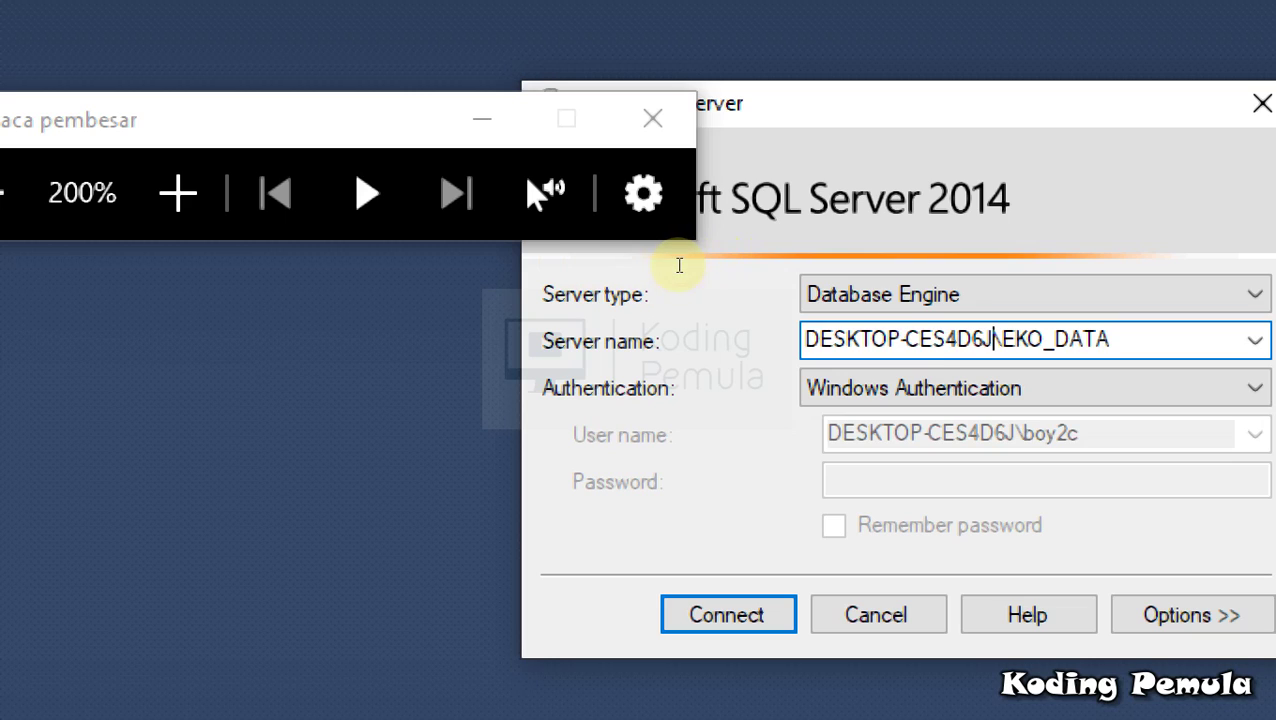
key("shift+Right")
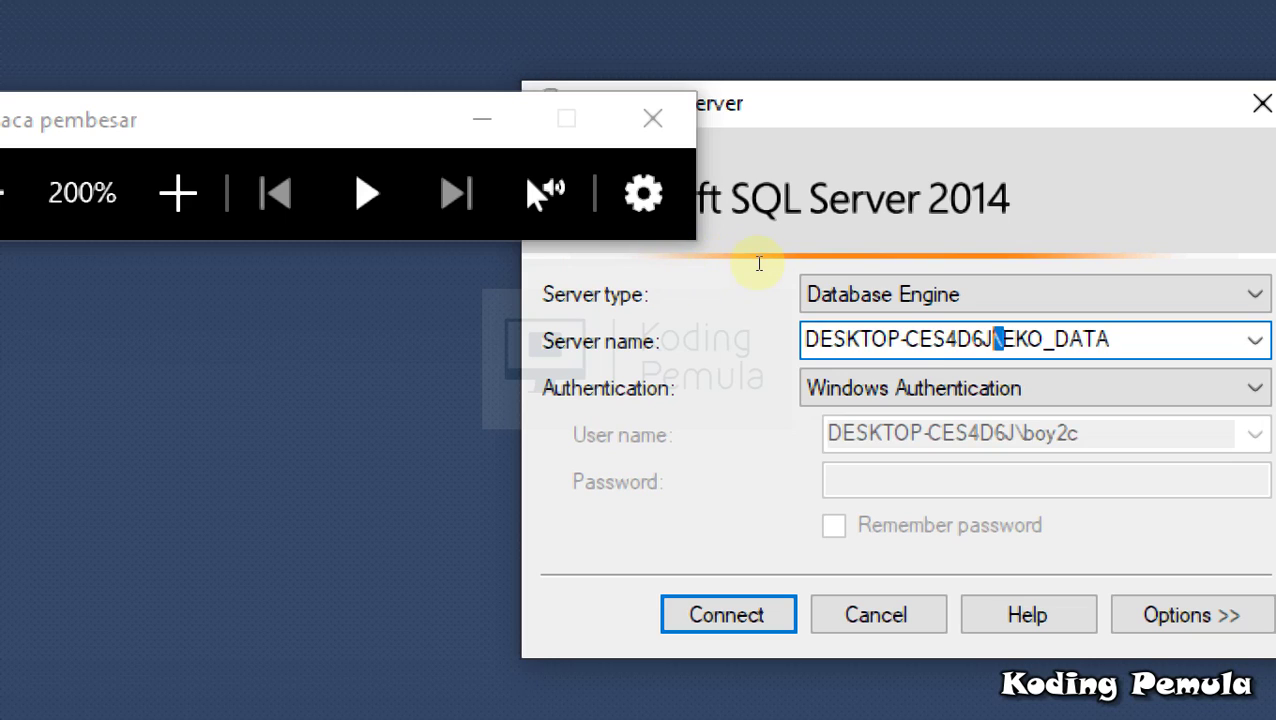
key("End")
key("shift+Left")
key("shift+Left")
key("shift+Left")
key("shift+Left")
key("shift+Left")
key("shift+Left")
key("shift+Left")
key("shift+Left")
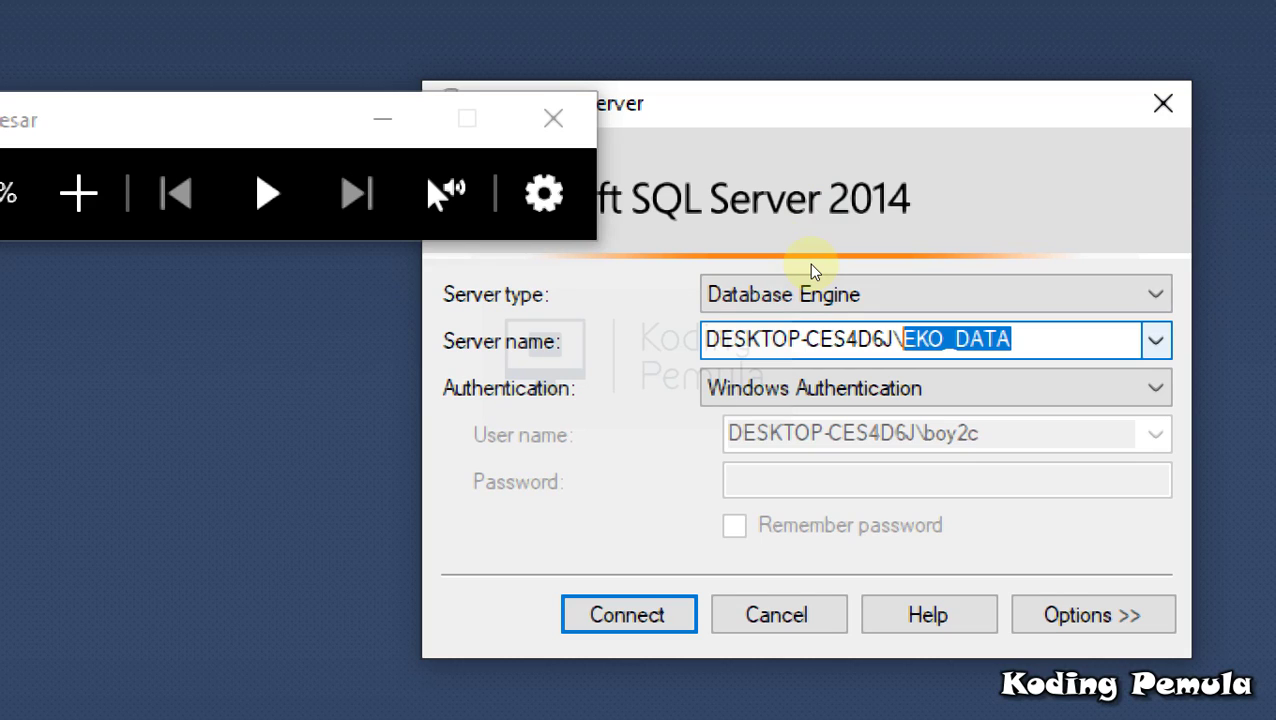
Browse the local servers and choose the Database Engine instance DESKTOP-CES4D6J\EKO_DATA as the server name.
key("F4")
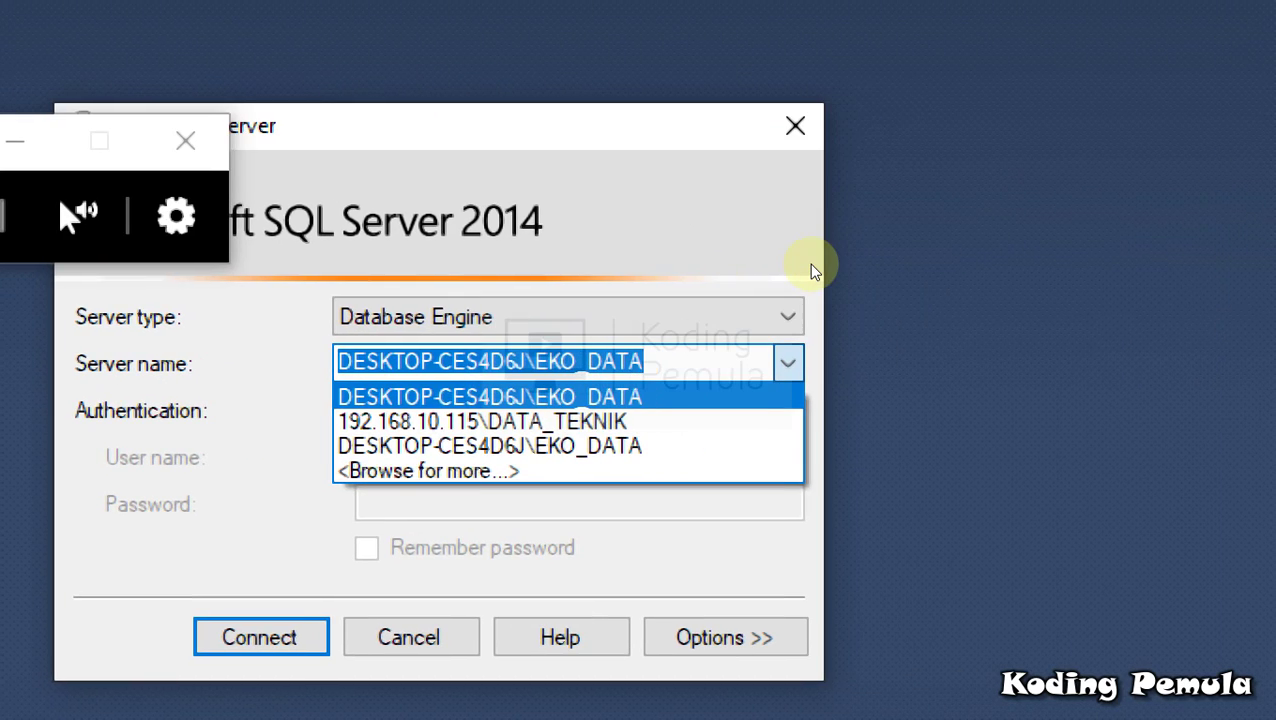
key("Down")
key("Down")
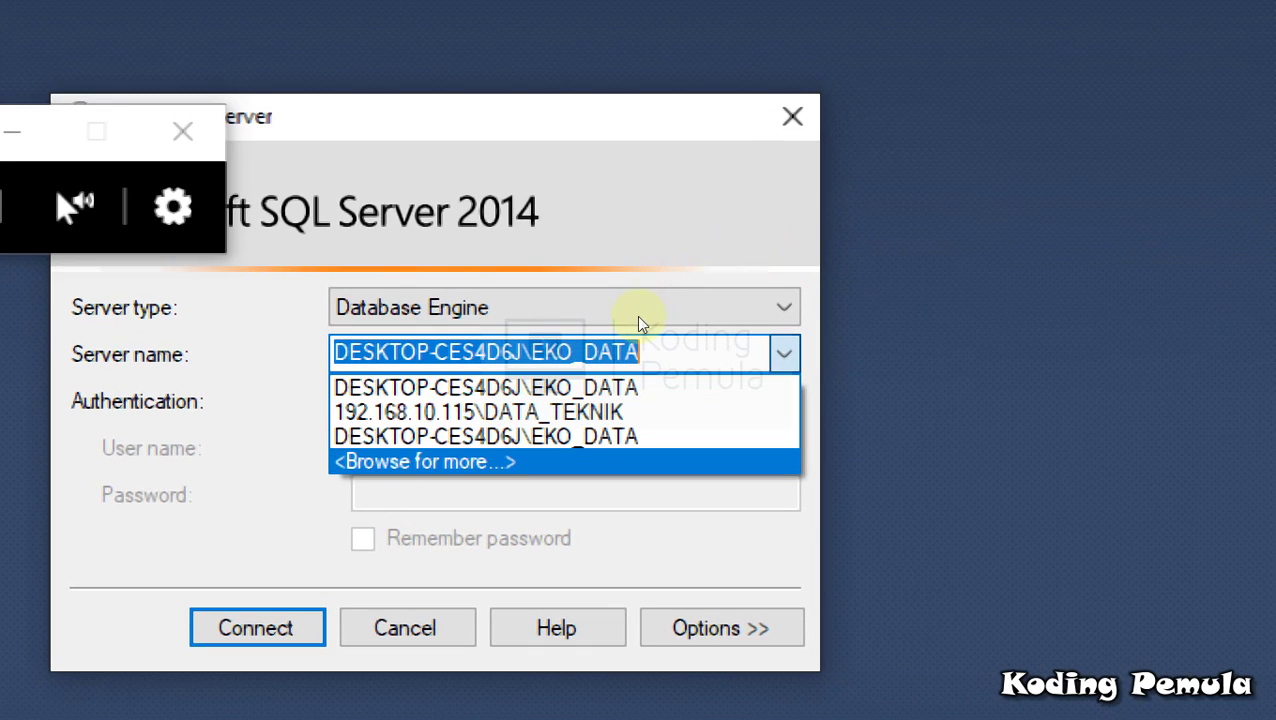
key("Return")
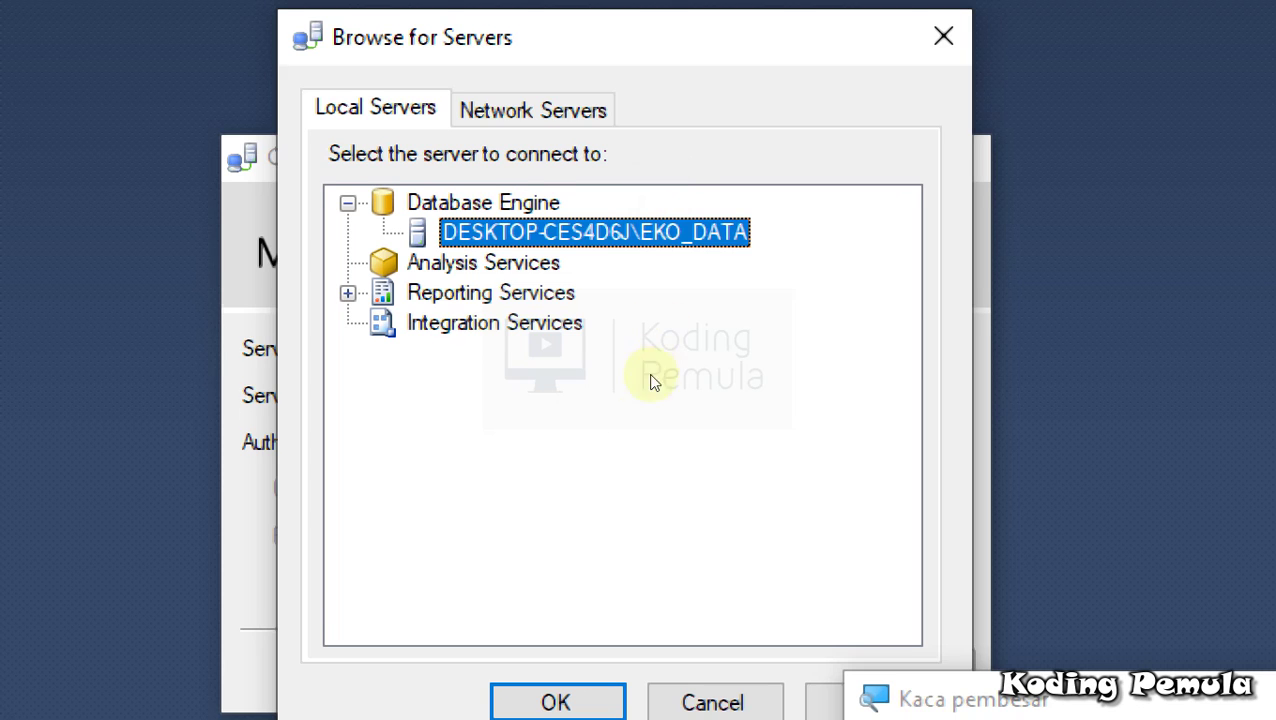
left_click(615, 425)
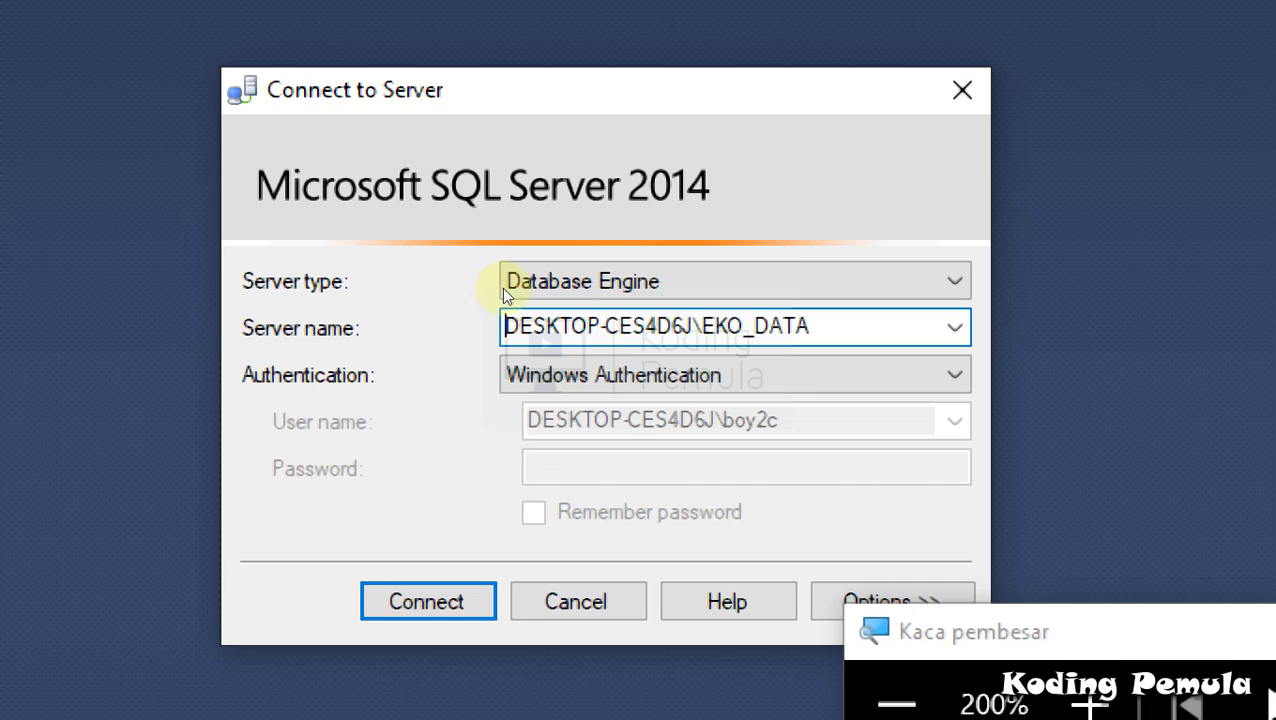
Compare the available authentication modes for the server connection, keeping Windows Authentication selected.
key("Tab")
key("alt+Down")
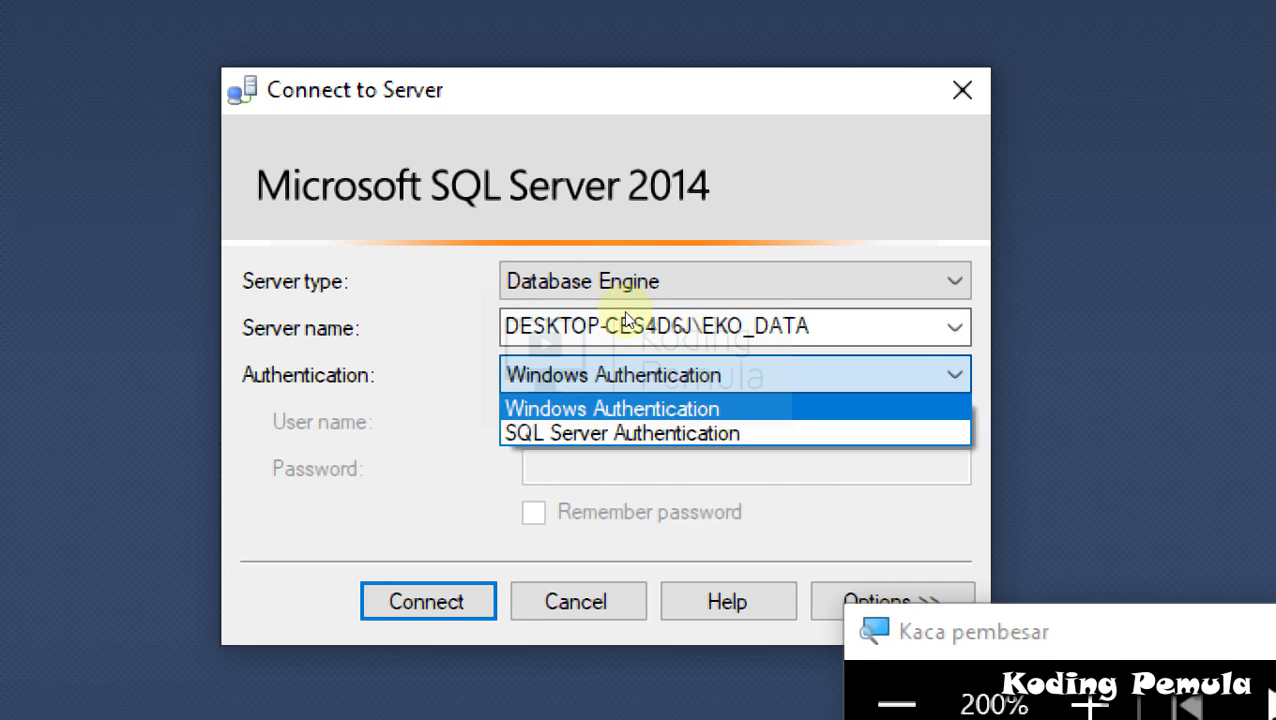
key("Down")
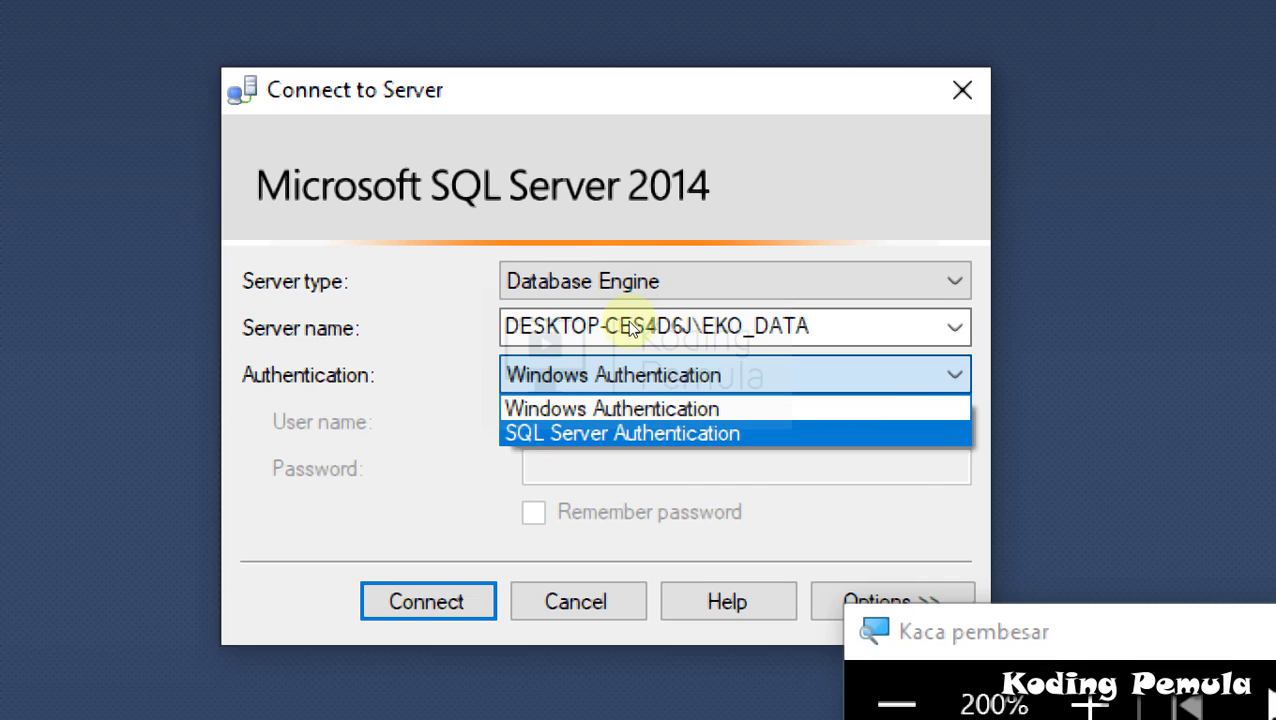
key("Up")
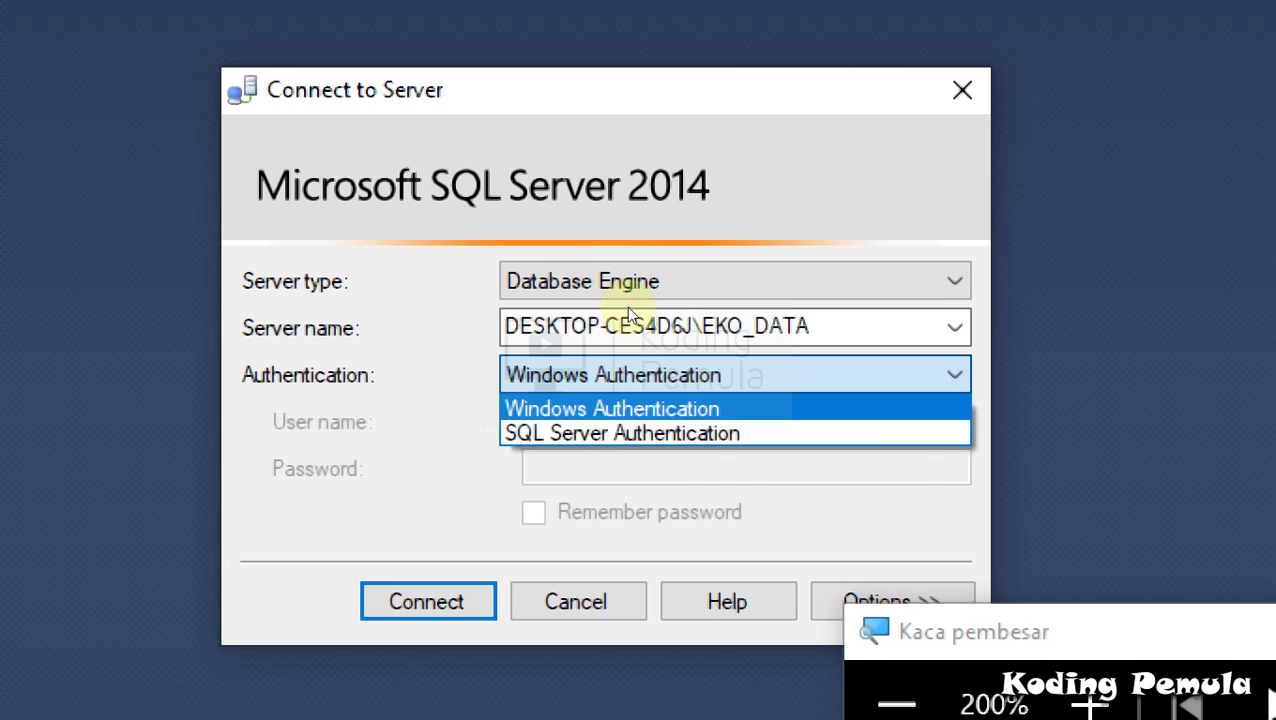
key("Return")
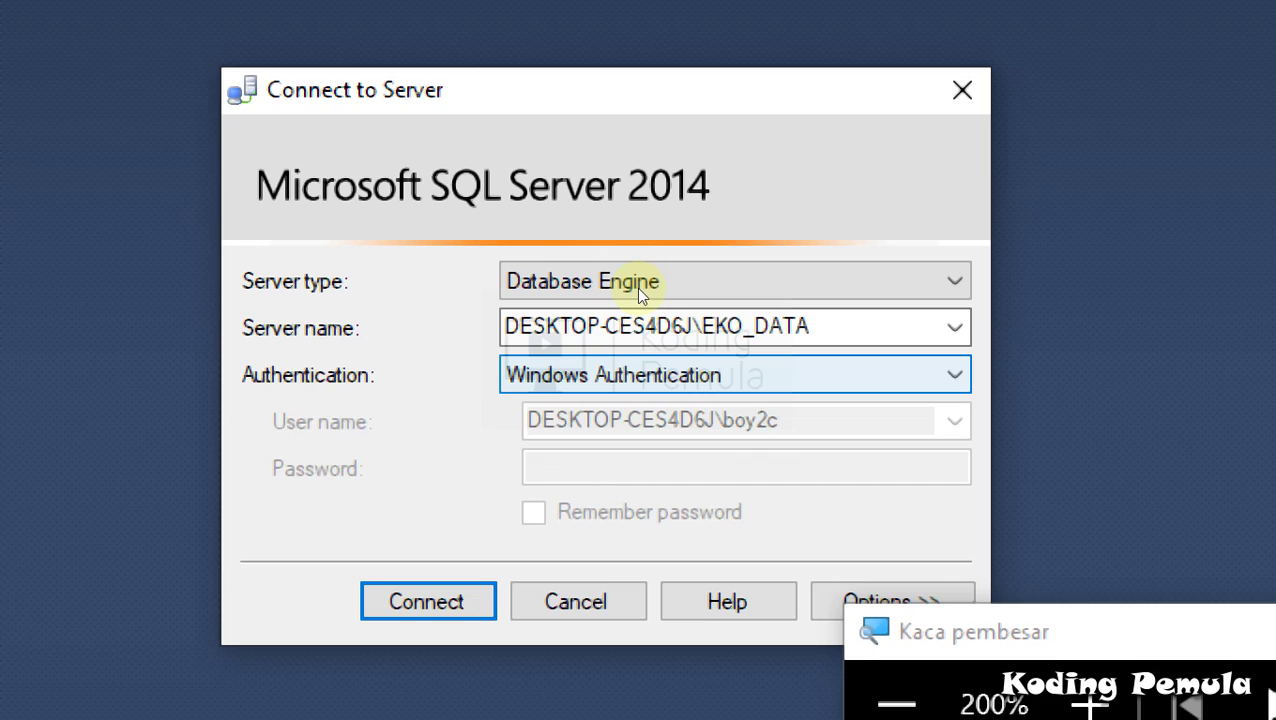
key("shift+Tab")
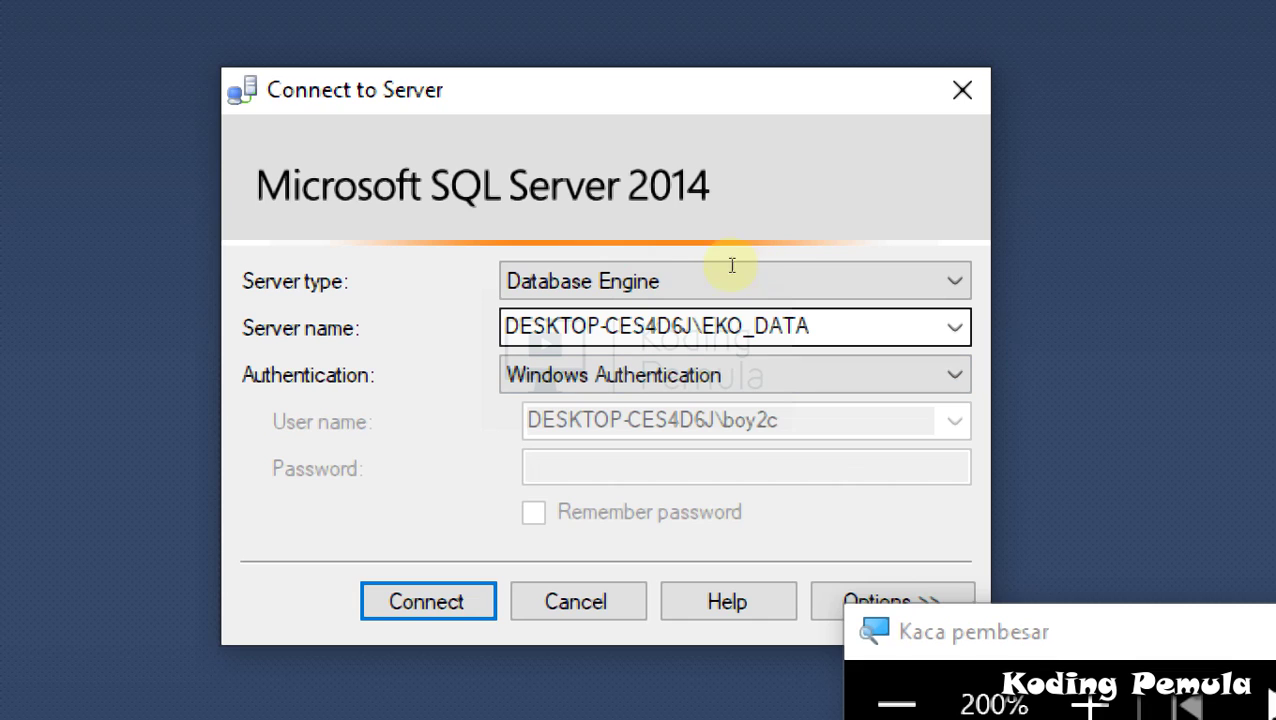
key("Tab")
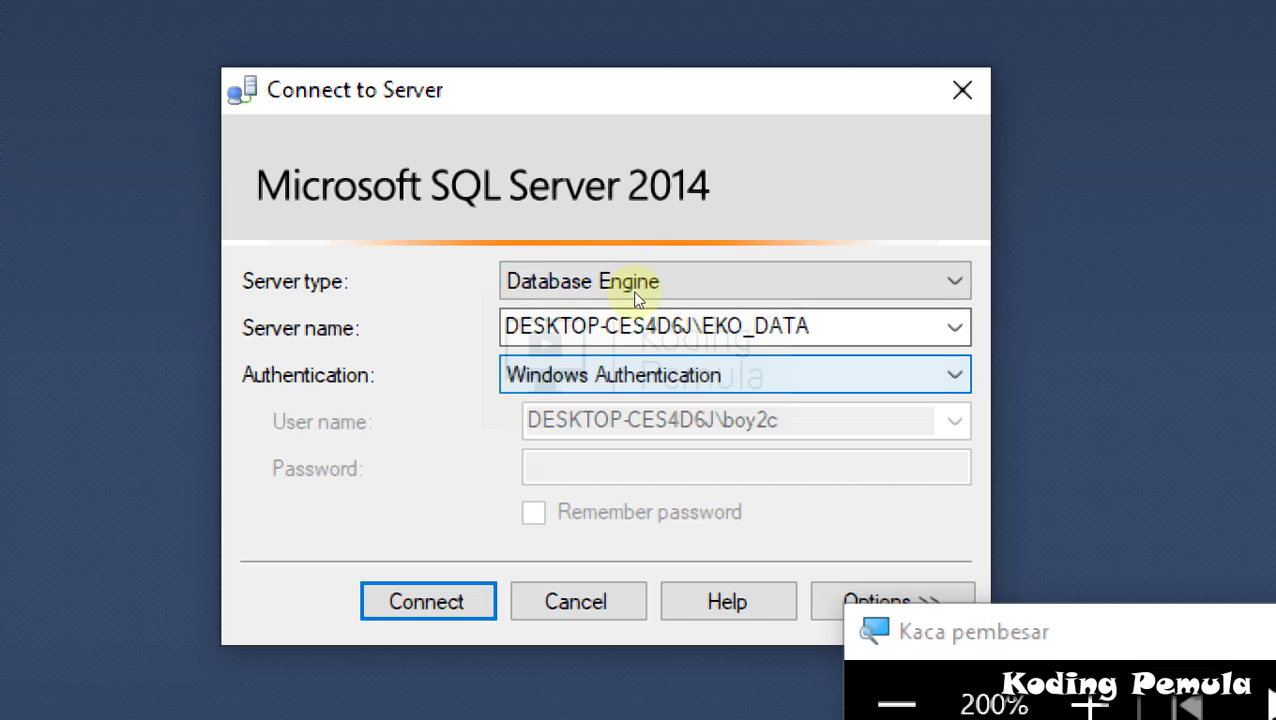
key("alt+Down")
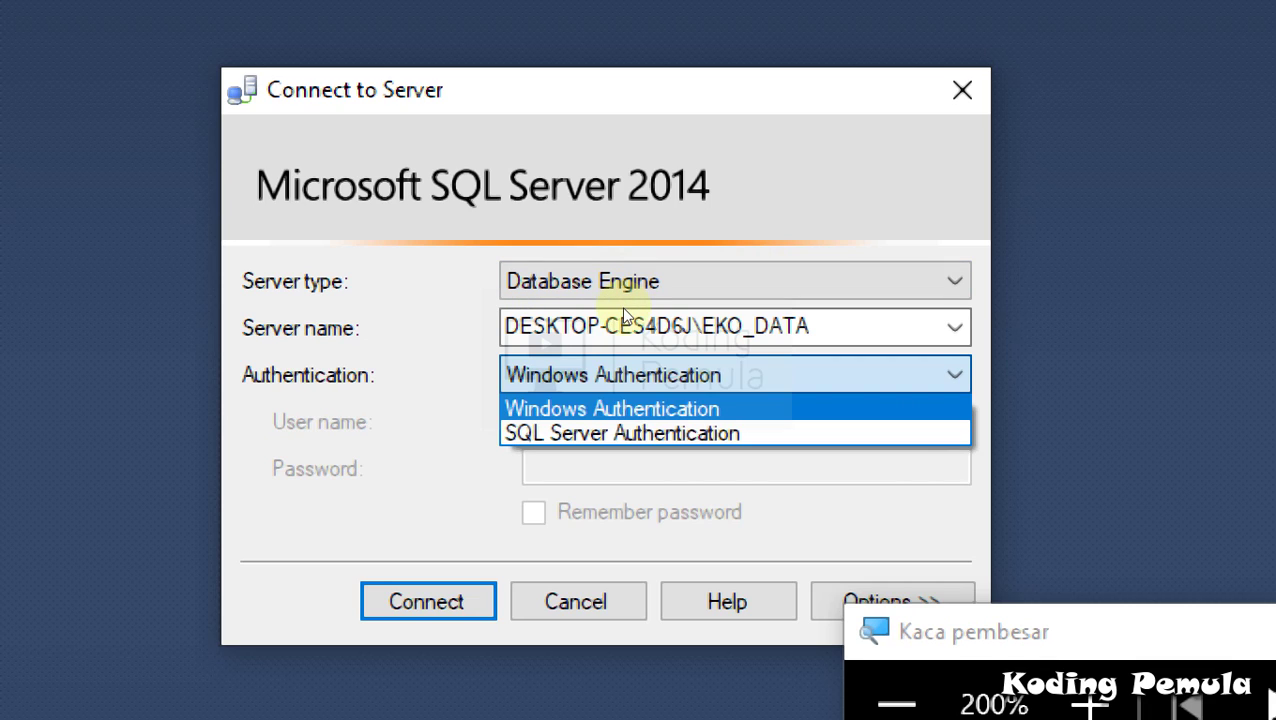
key("Return")
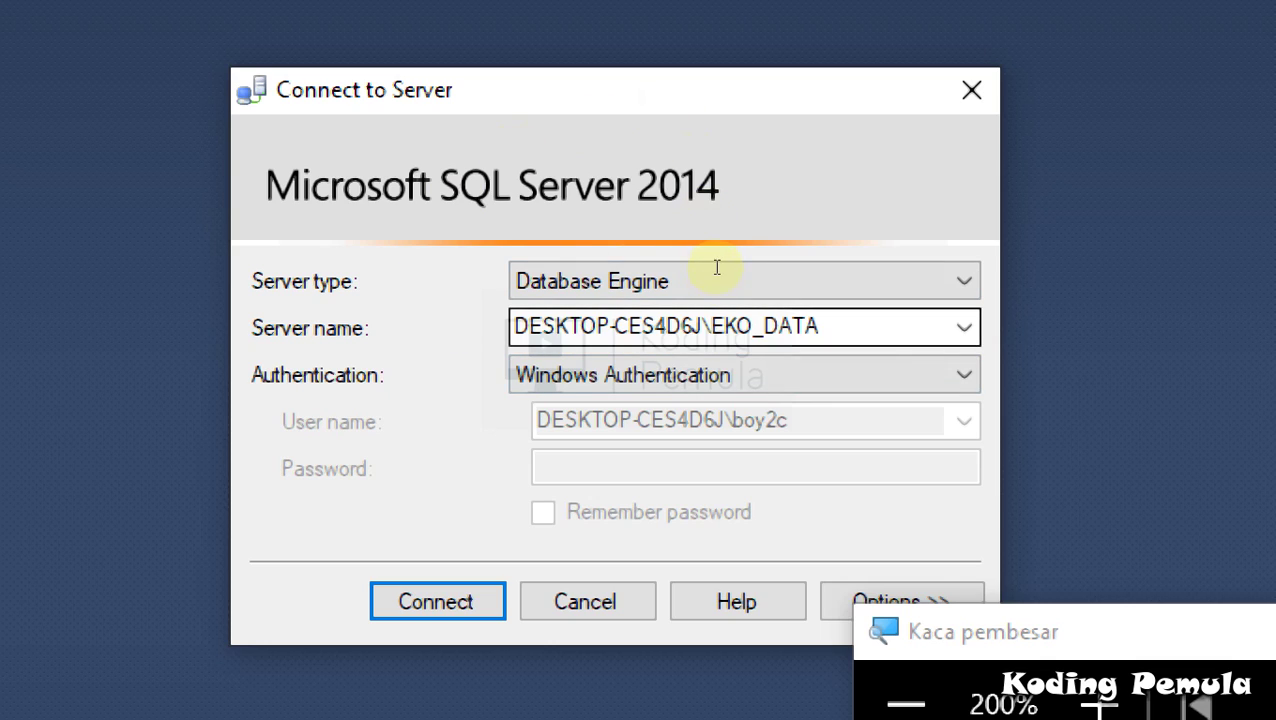
Try SQL Server Authentication and examine its login and password fields.
left_click(687, 291)
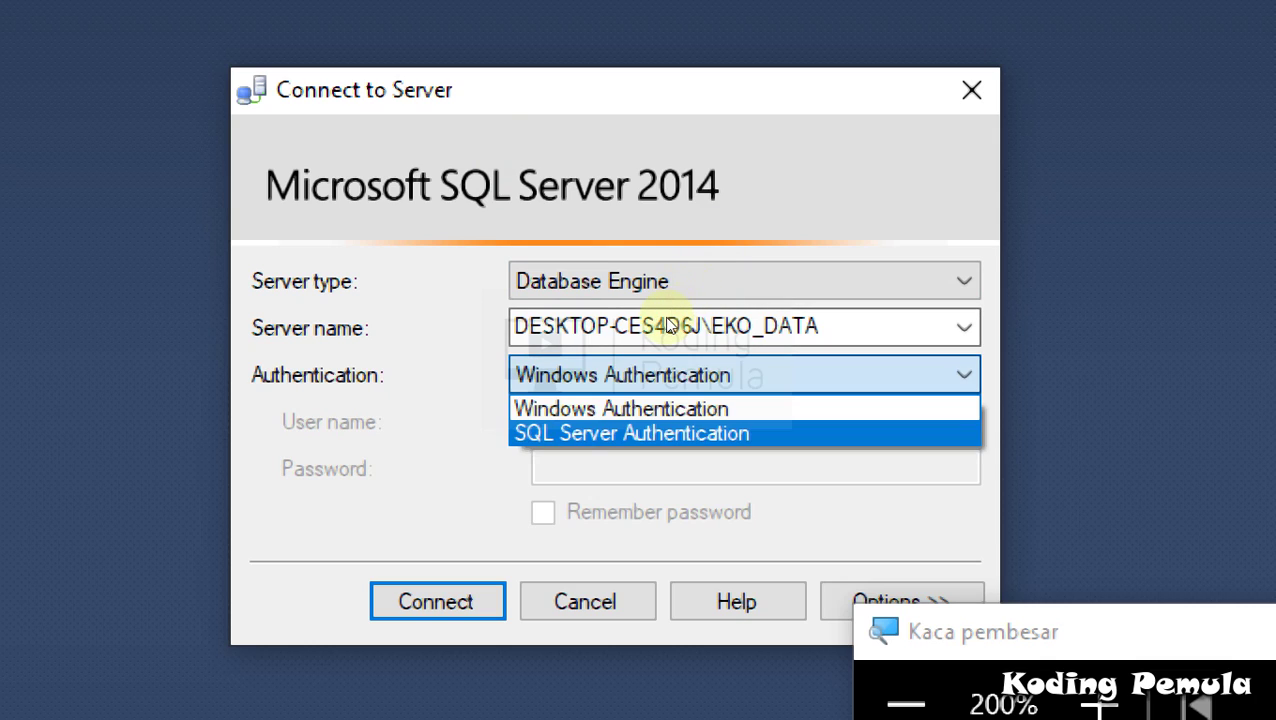
left_click(668, 318)
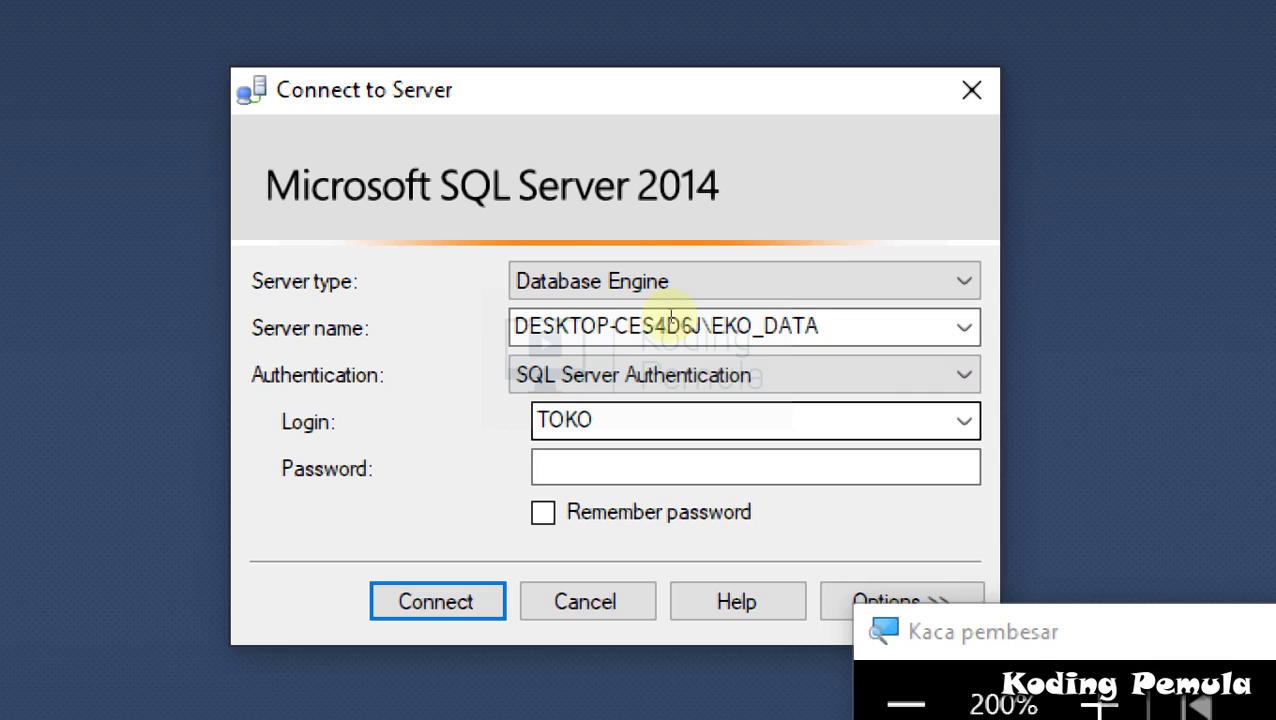
key("Tab")
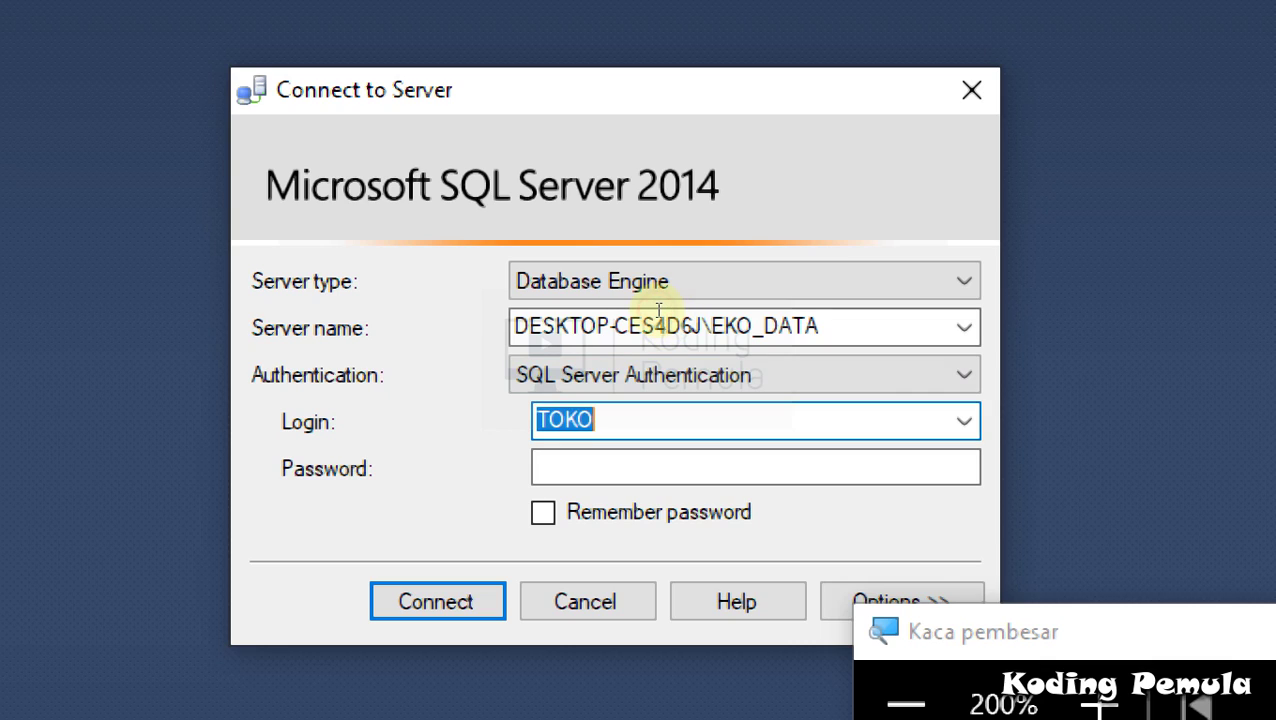
key("Tab")
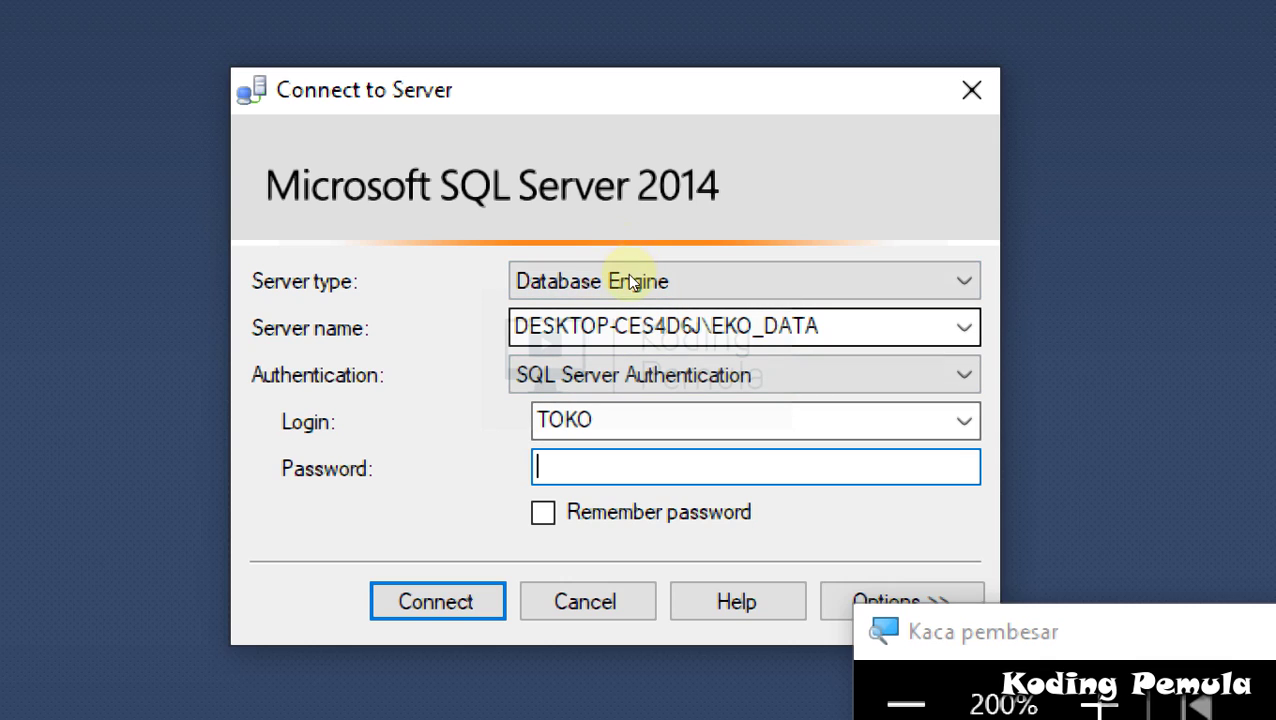
Connect to the local instance using Windows Authentication and end the screen magnification.
key("shift+Tab")
key("shift+Tab")
key("alt+Down")
key("Up")
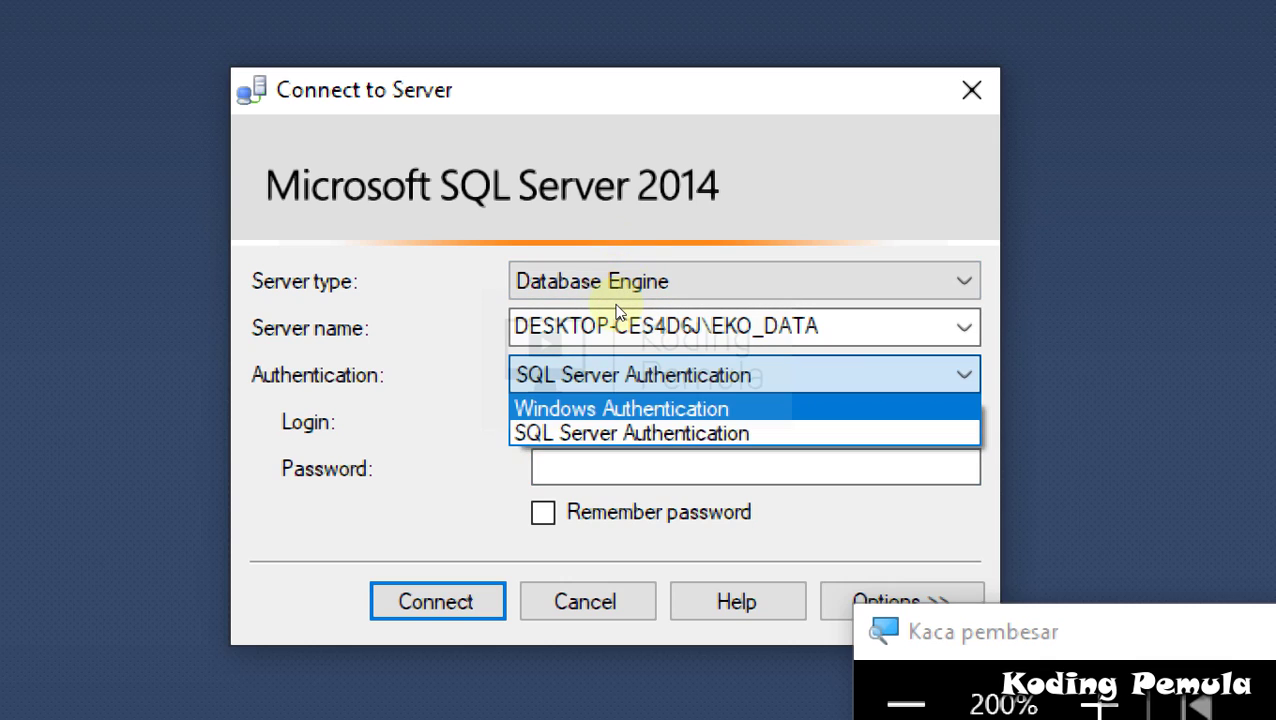
key("Return")
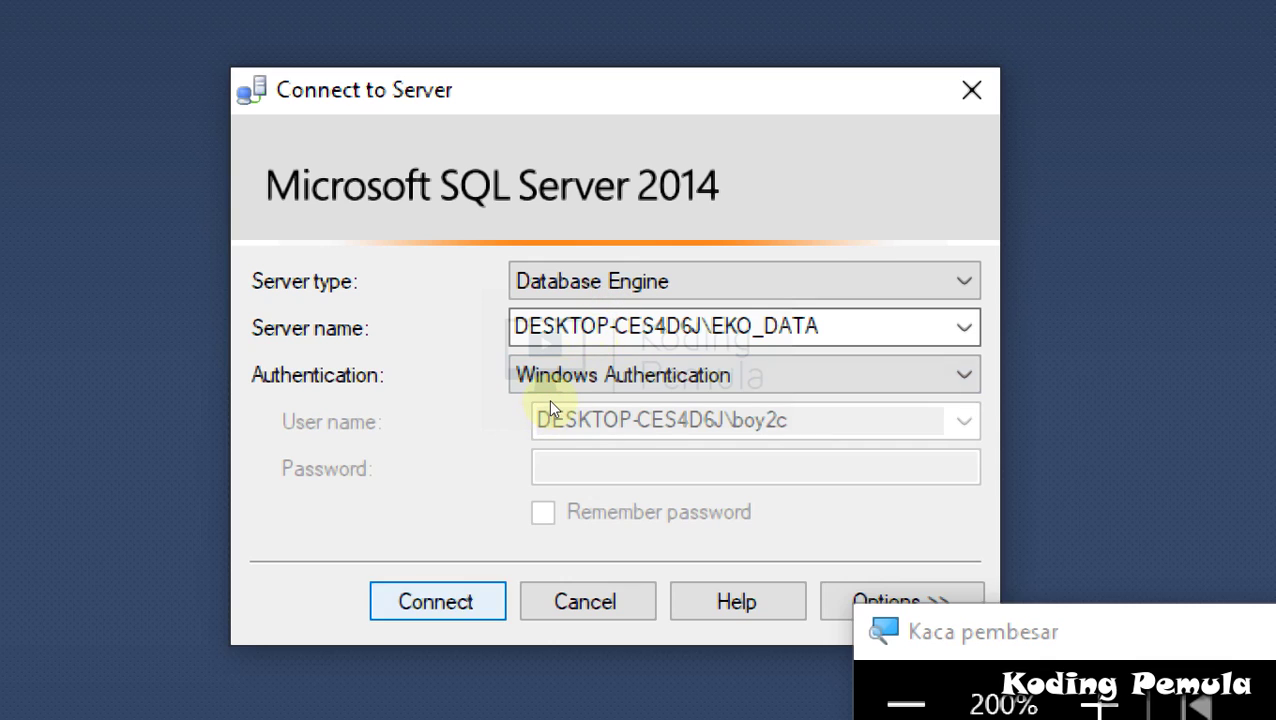
key("Return")
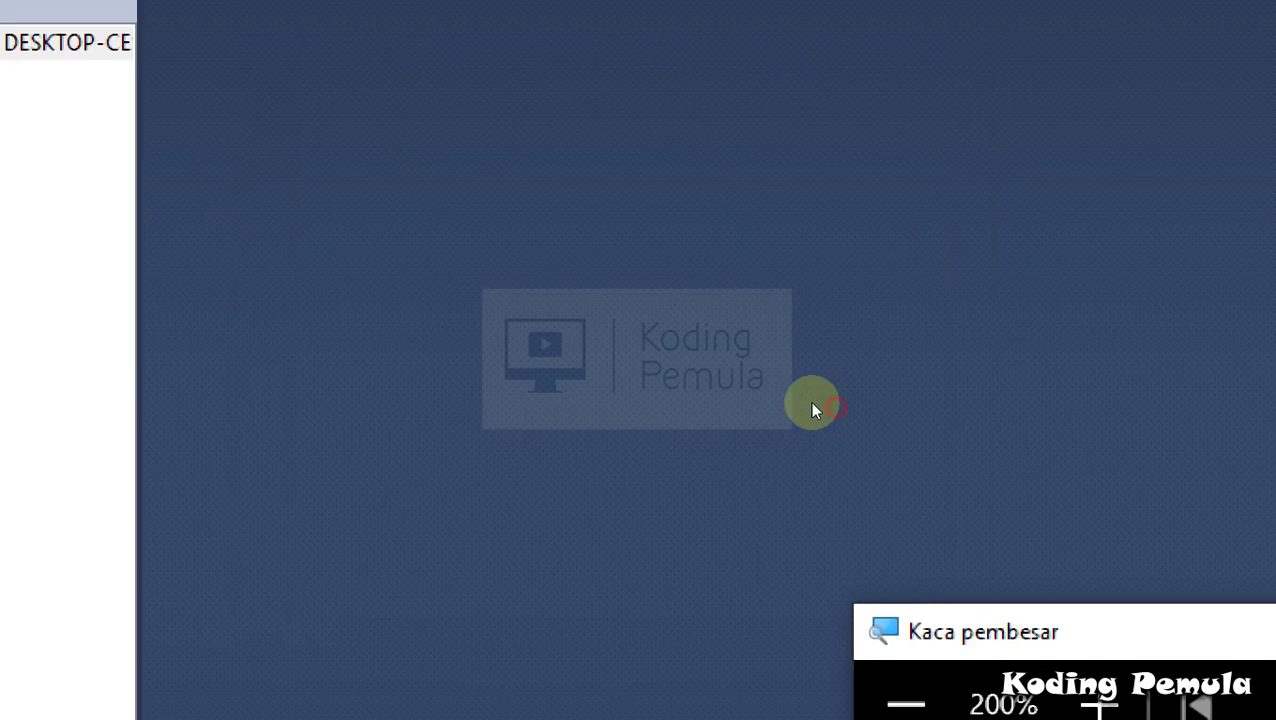
left_click(809, 250)
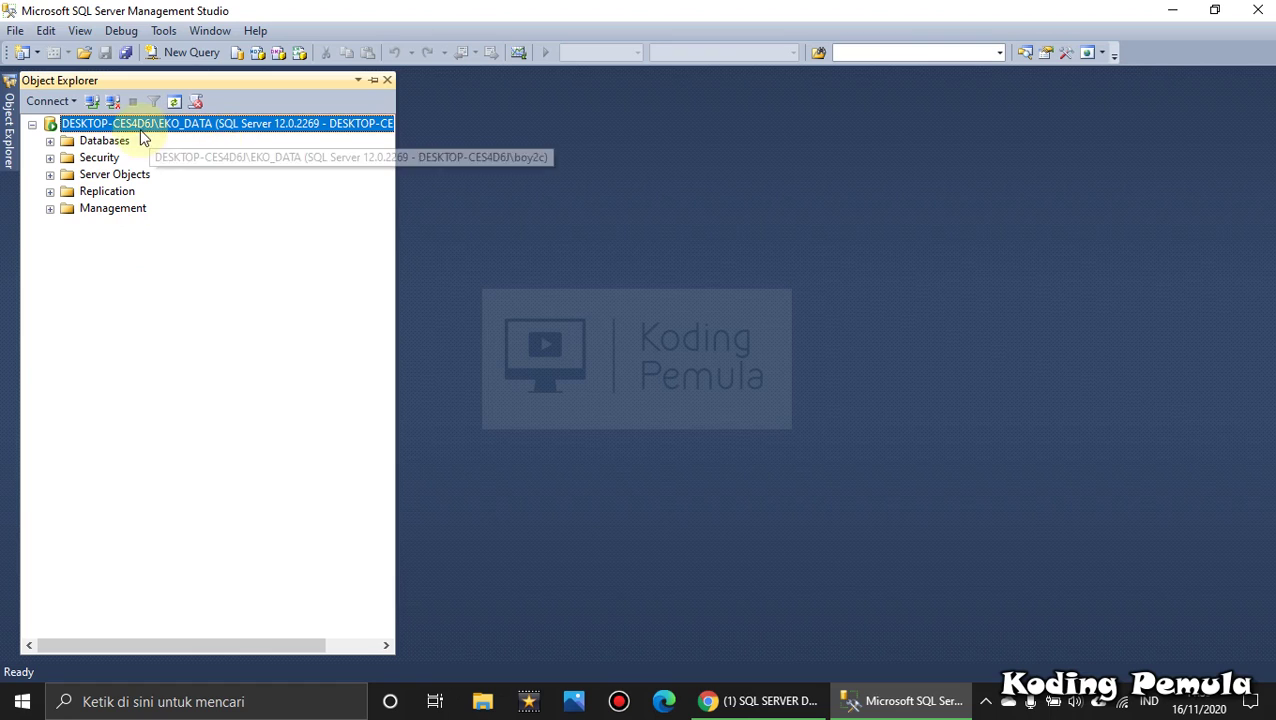
Collapse and re-expand the connected server's tree to examine its folders, ending with the server node selected.
left_click(32, 125)
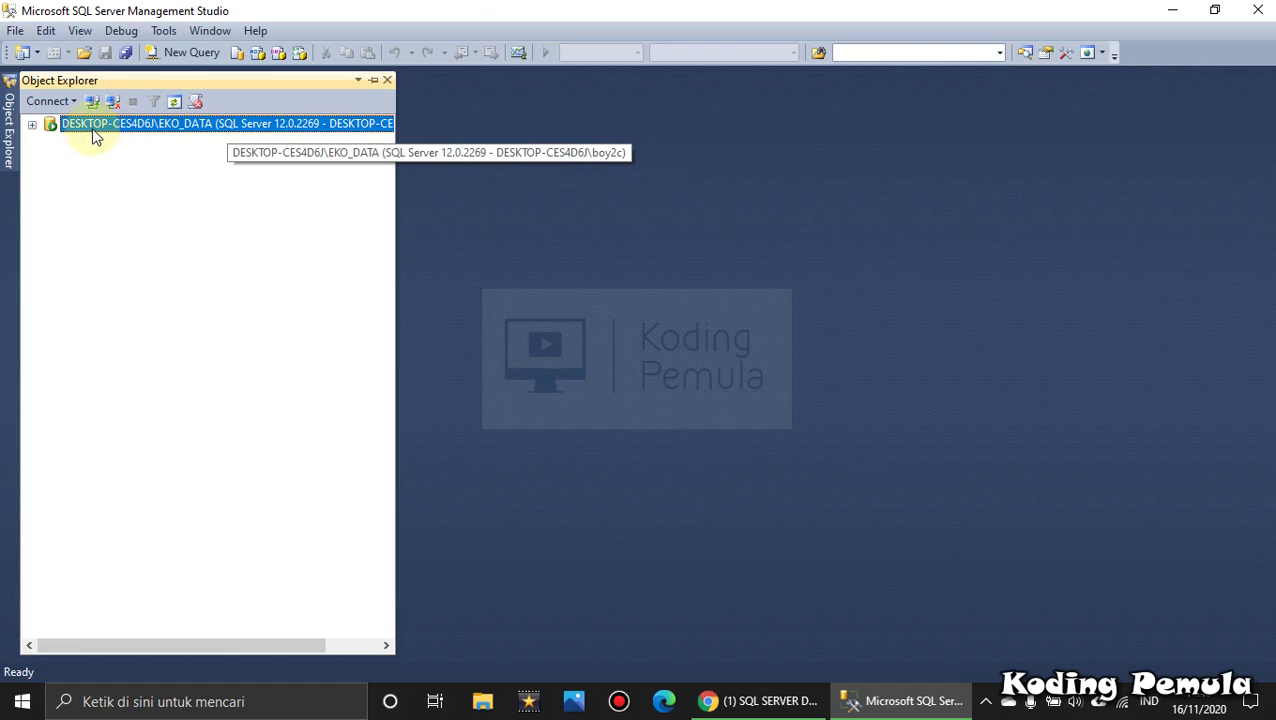
left_click(32, 124)
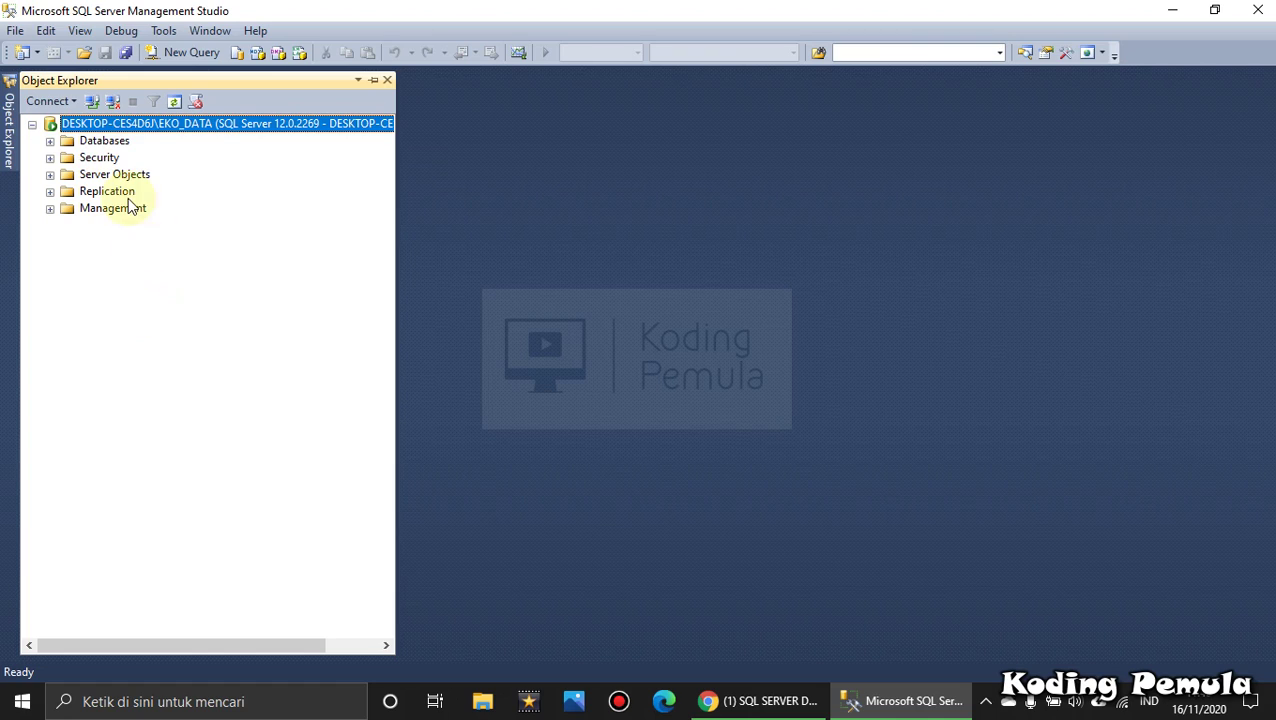
left_click(100, 141)
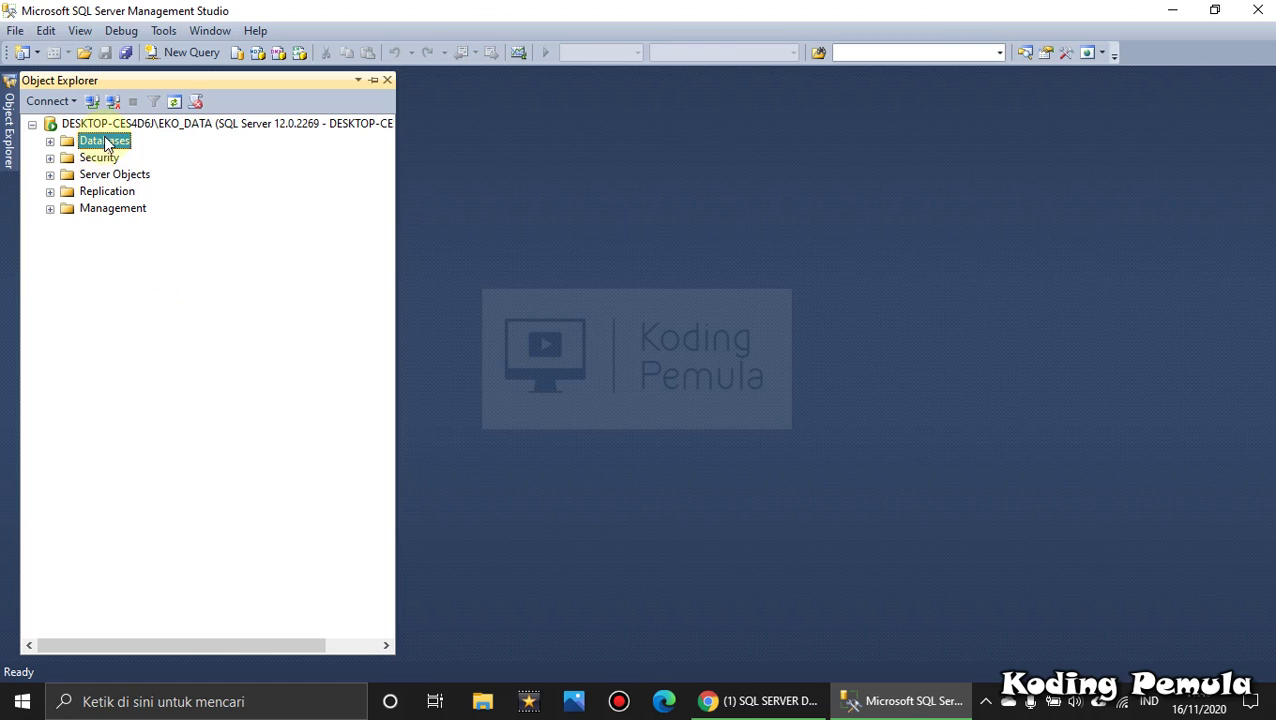
left_click(112, 127)
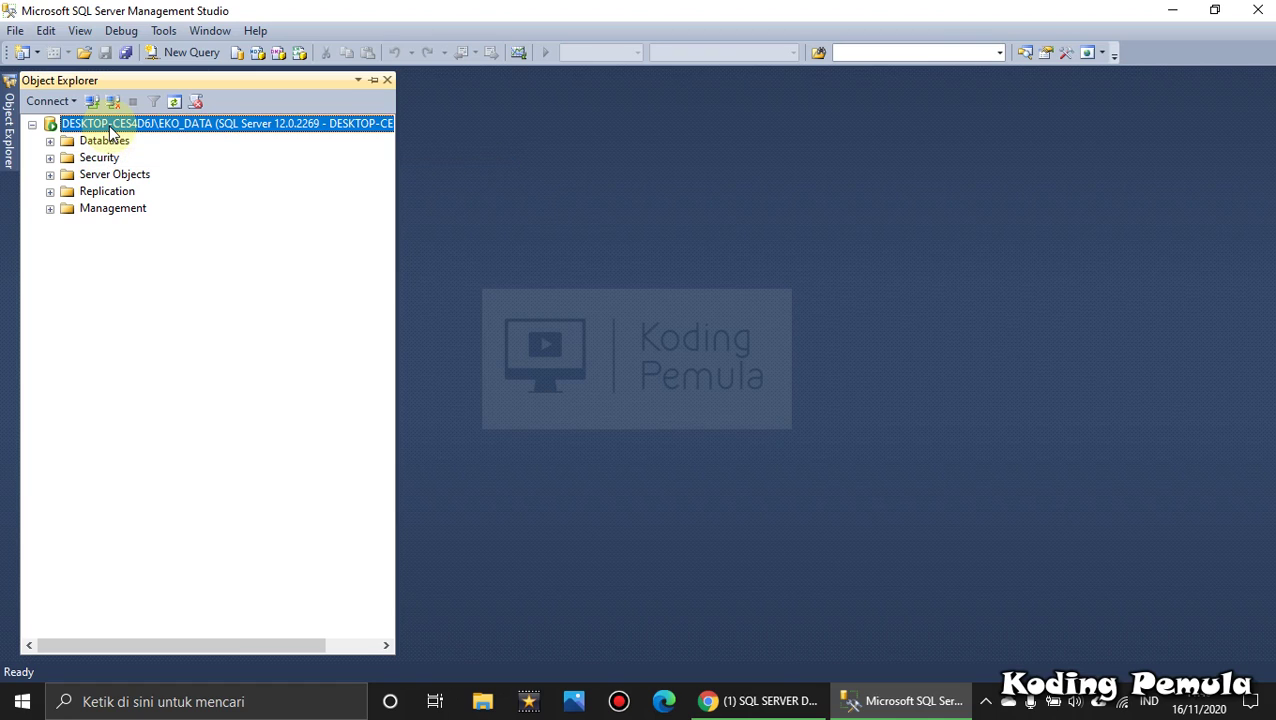
Magnify the screen to 200% and expand the server's Databases folder.
left_click(105, 143)
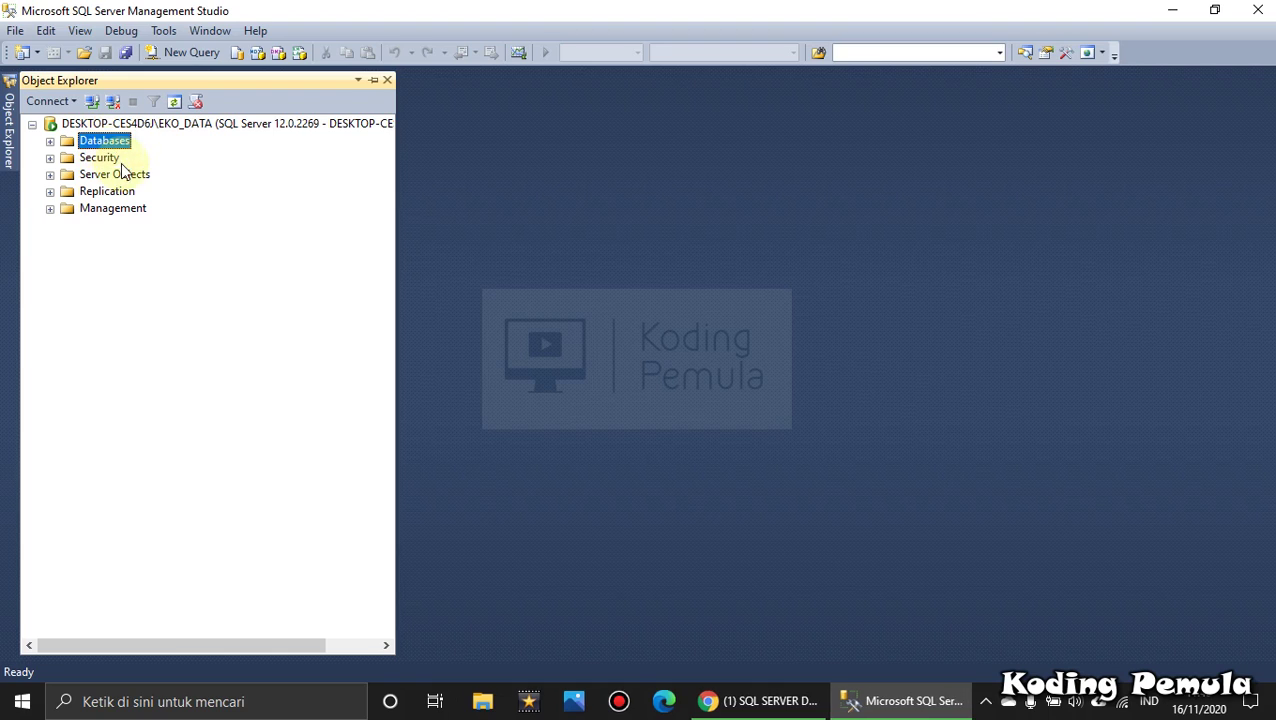
key("super+plus")
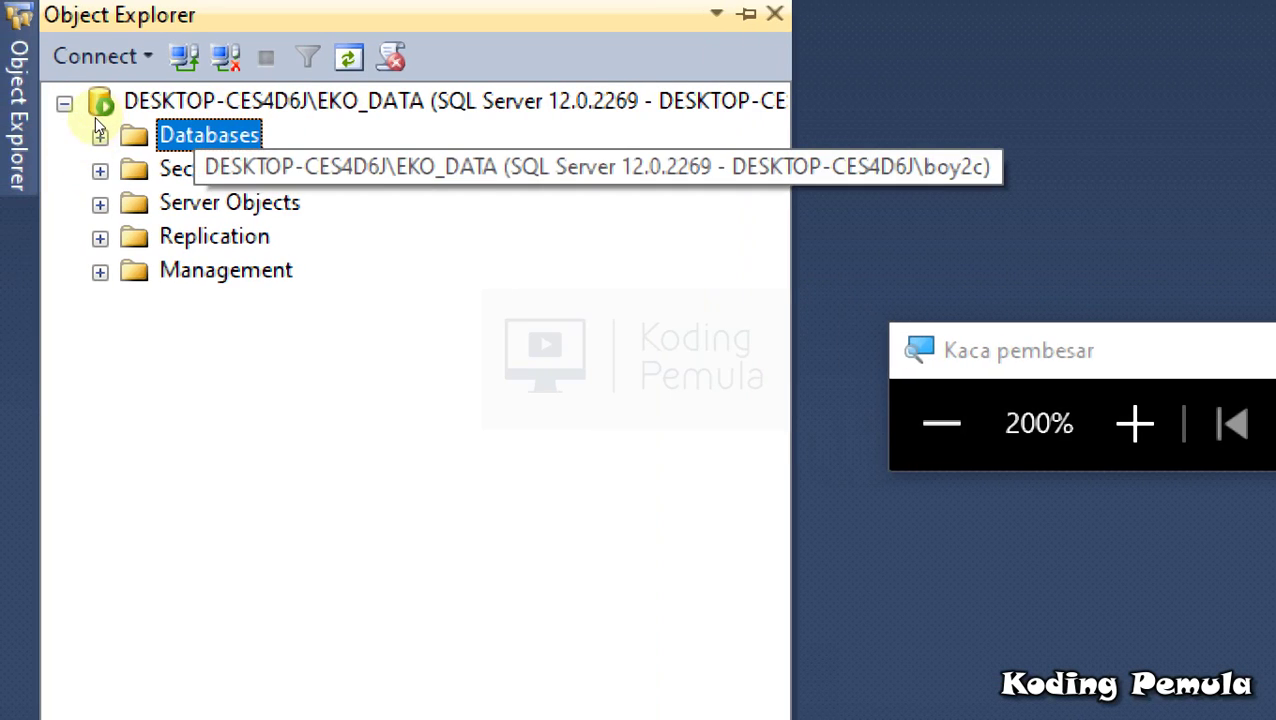
left_click(97, 113)
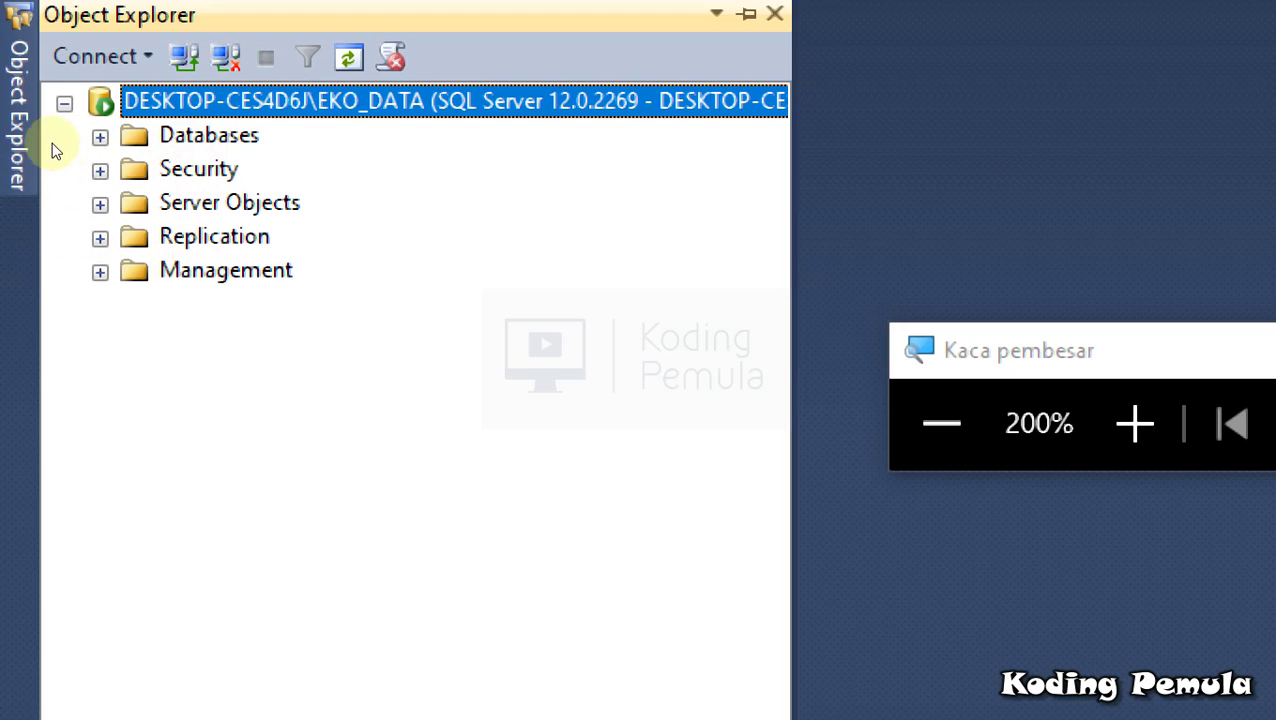
left_click(100, 138)
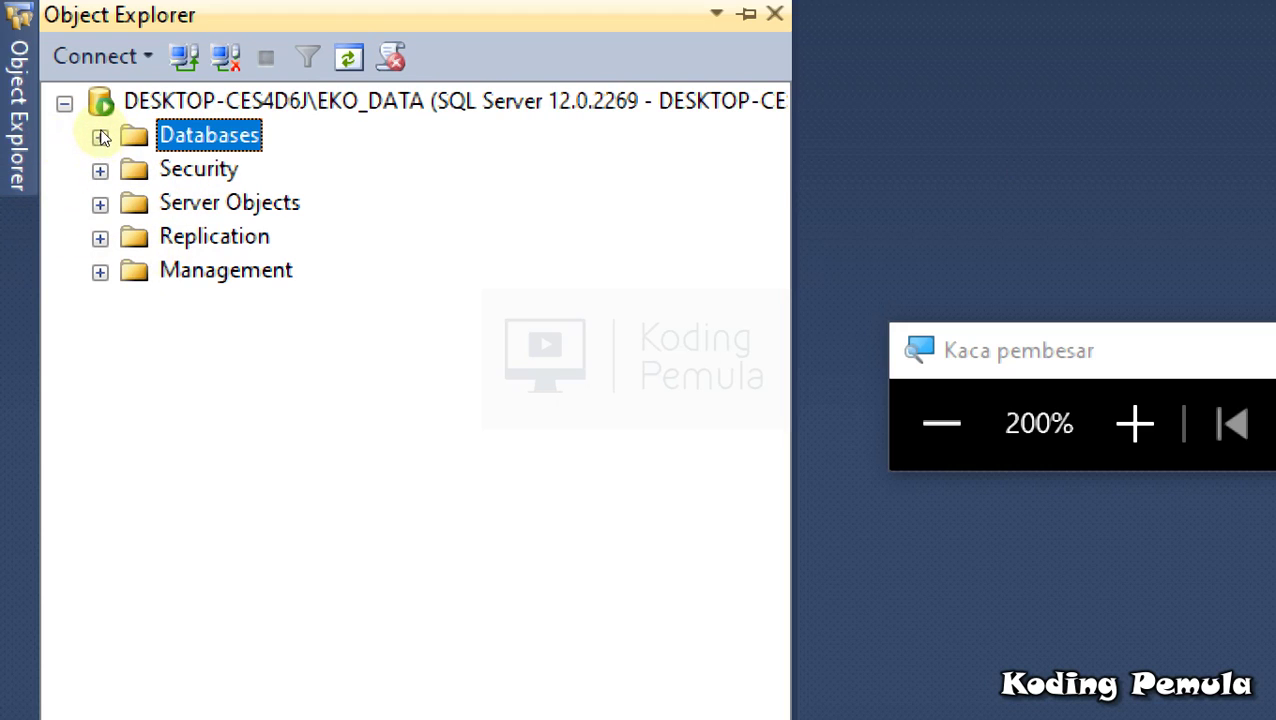
left_click(100, 105)
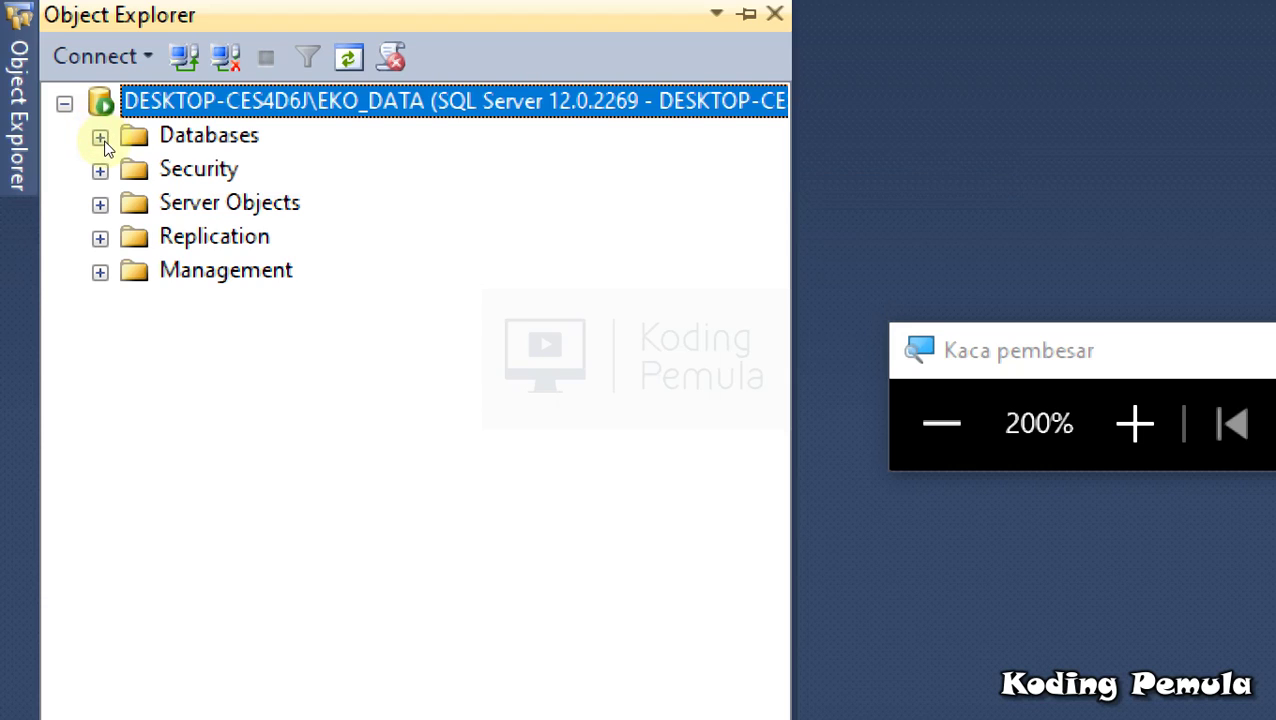
left_click(104, 141)
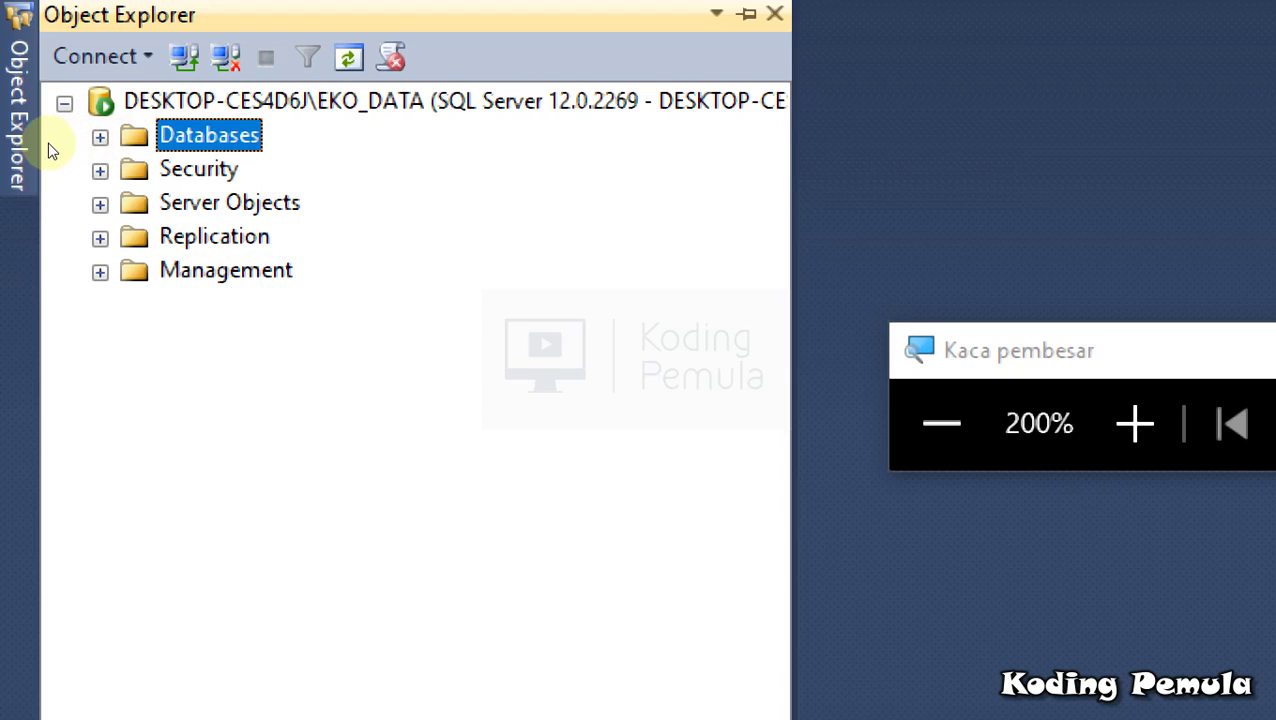
key("Right")
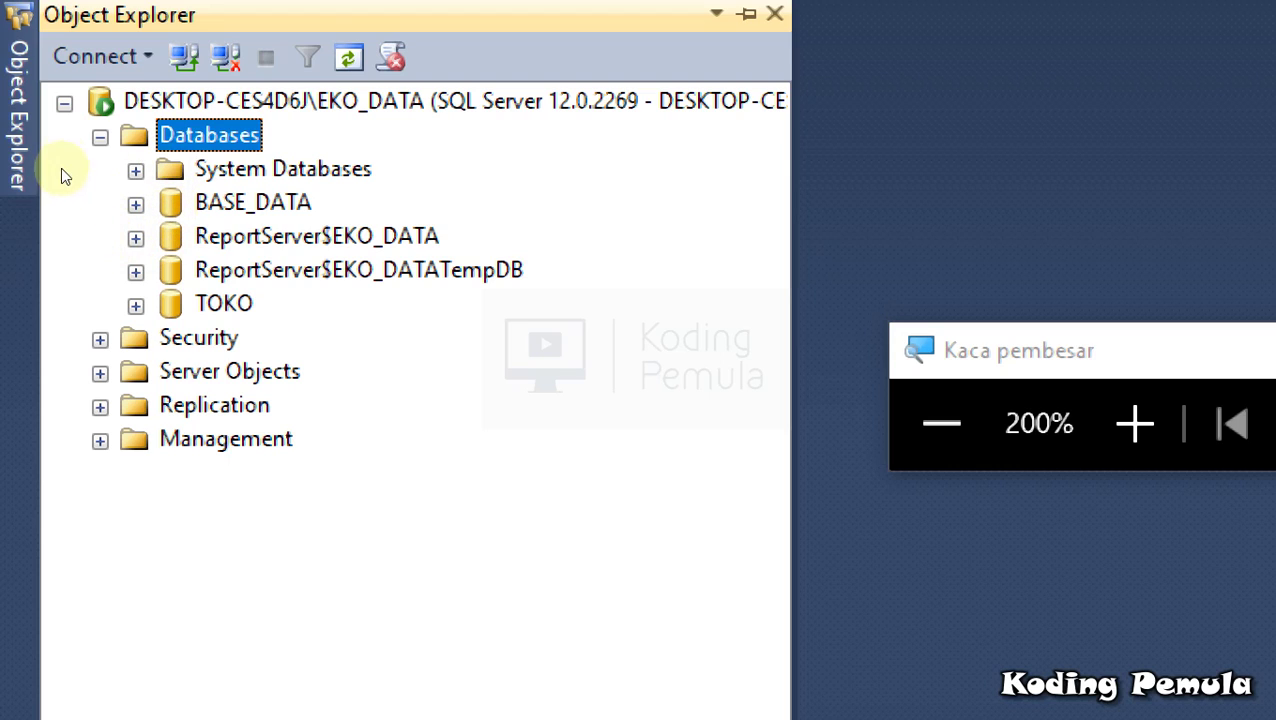
Examine the entries in the Databases folder, from System Databases and BASE_DATA through the ReportServer databases to TOKO.
left_click(118, 163)
key("Down")
key("Down")
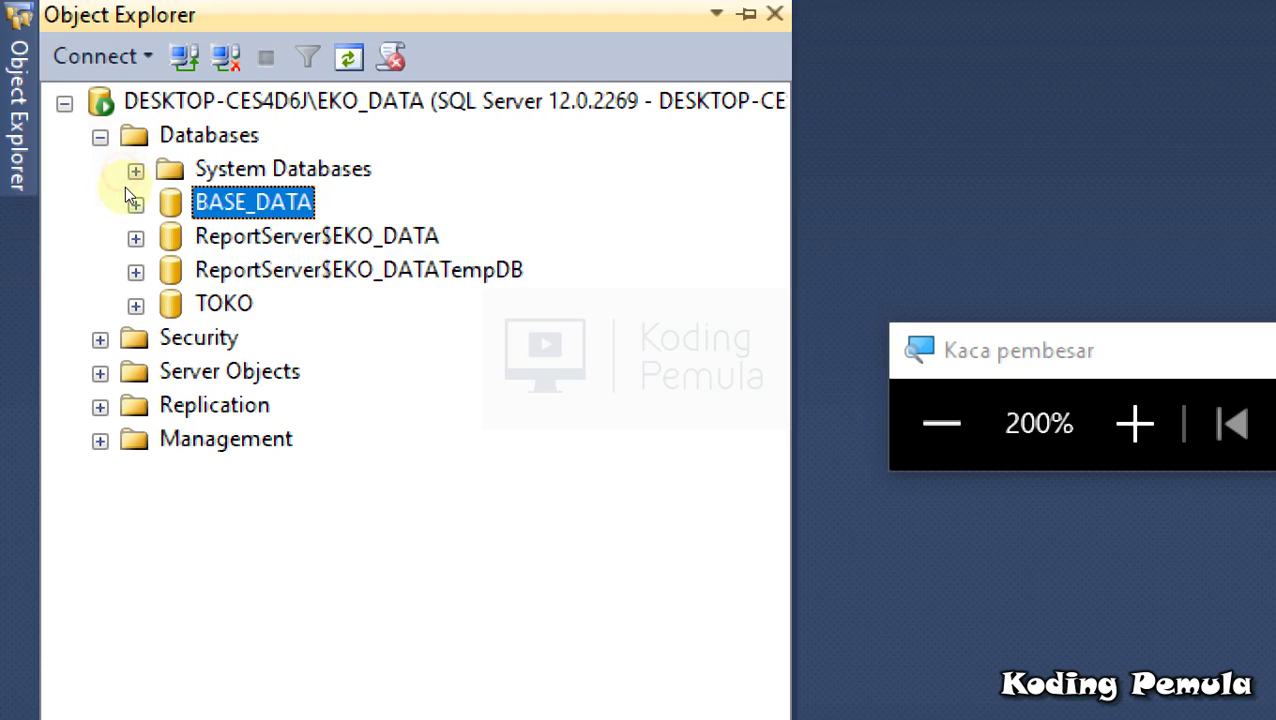
key("F2")
key("Escape")
key("Down")
key("Down")
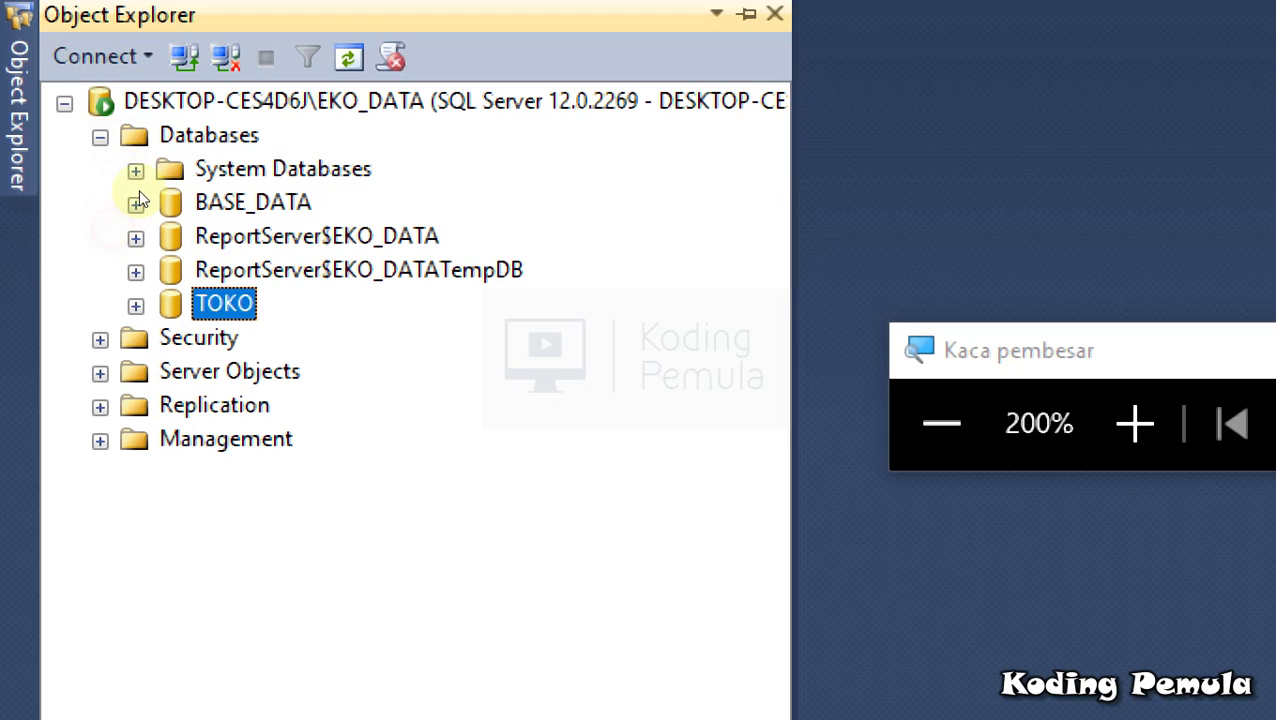
key("Home")
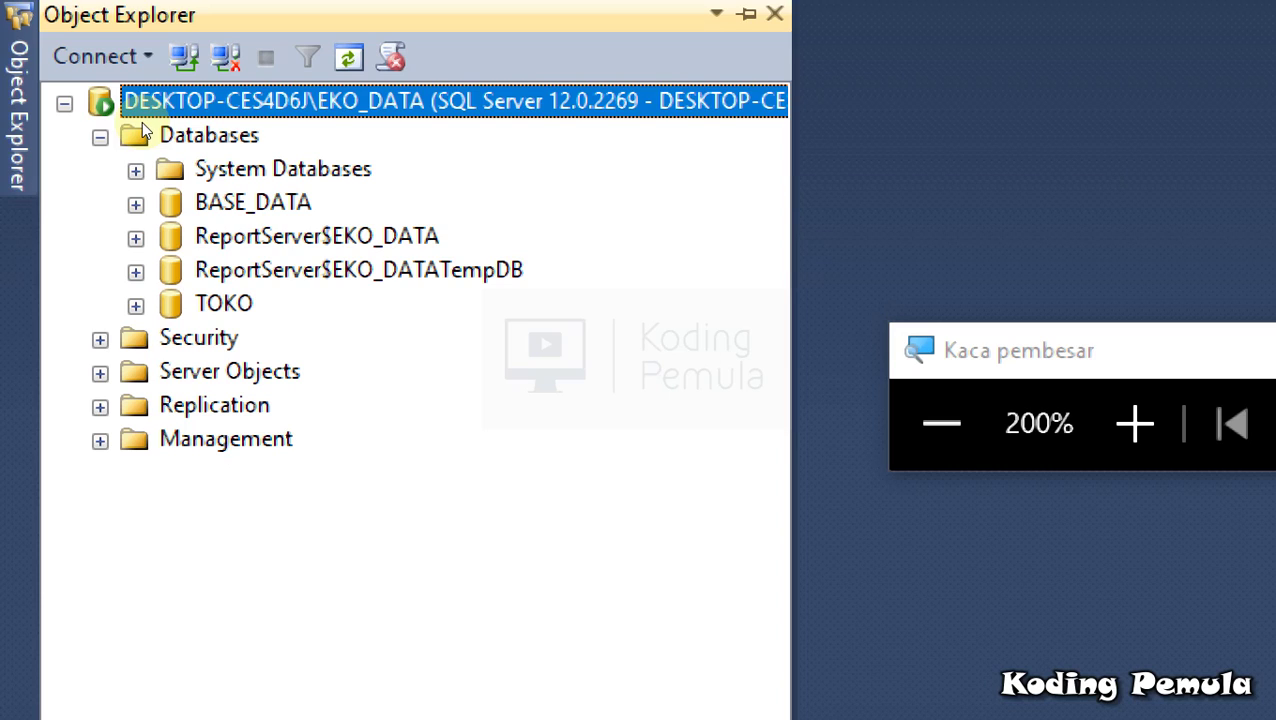
left_click(128, 167)
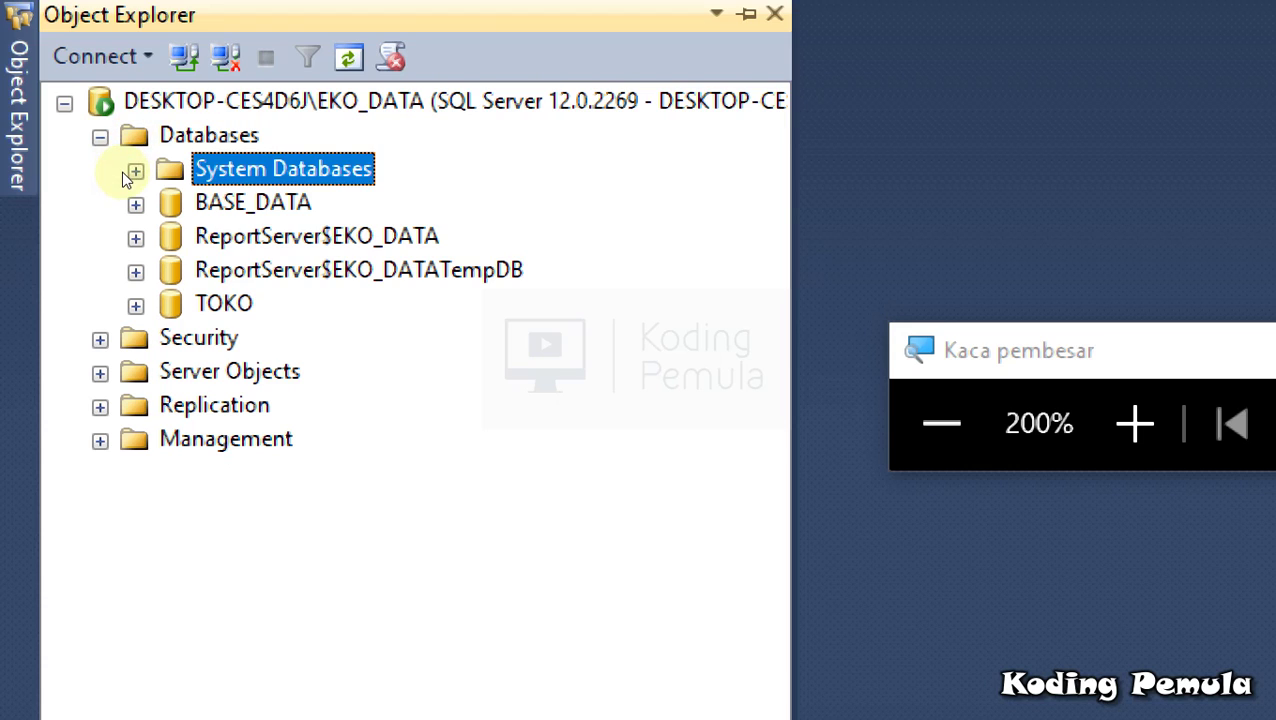
key("Down")
key("Down")
key("Down")
key("Down")
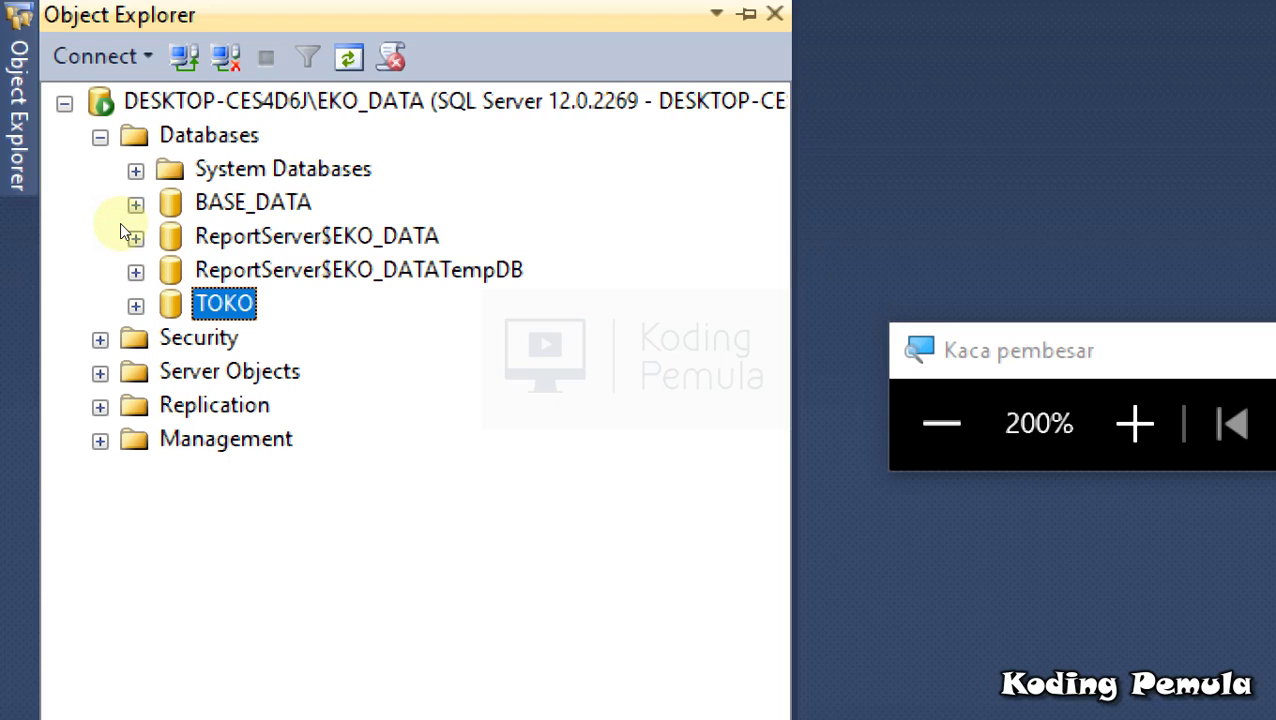
left_click(180, 112)
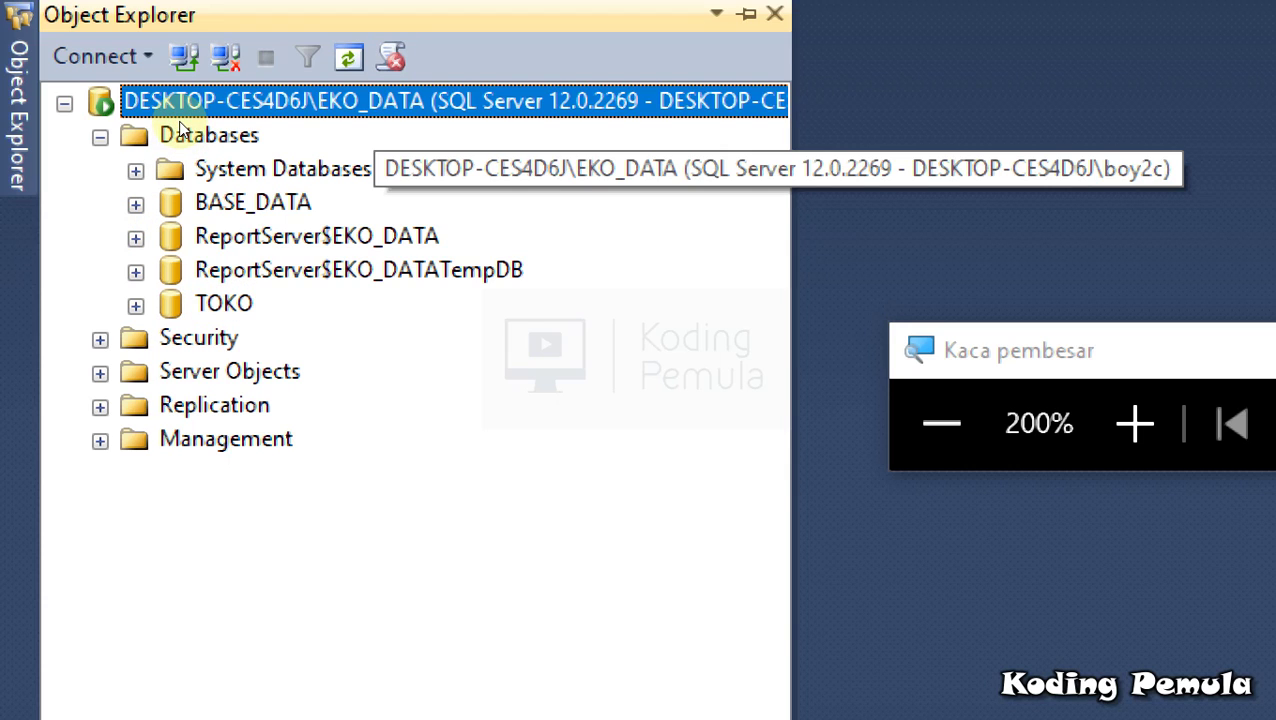
Start a new database from the Databases folder, ending the screen magnification and repositioning the New Database dialog.
left_click(112, 143)
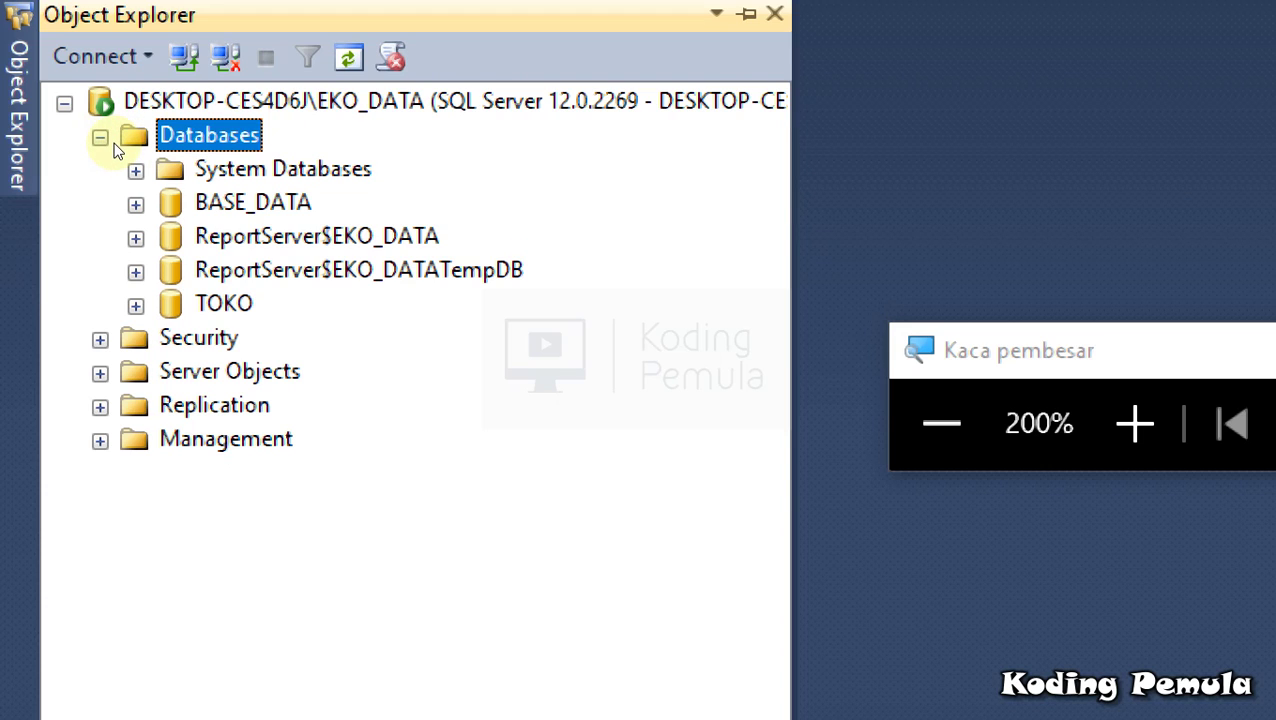
right_click(114, 148)
key("Down")
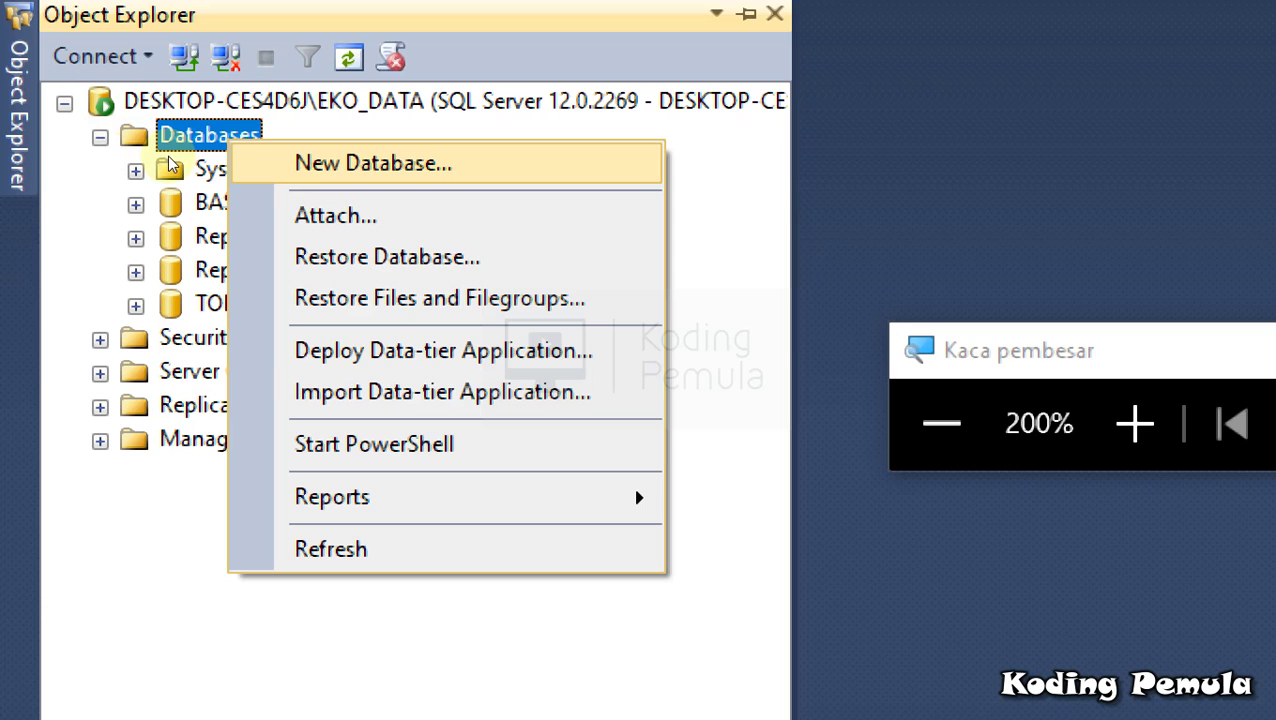
key("Return")
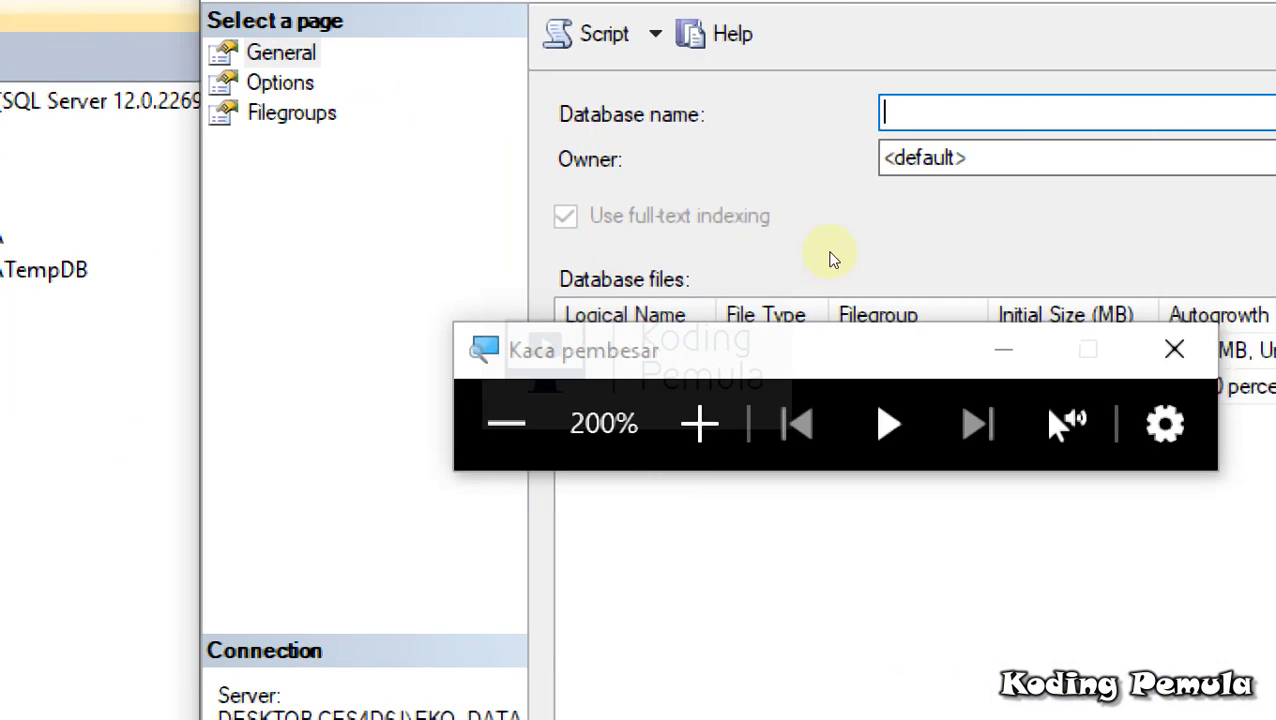
key("super+Escape")
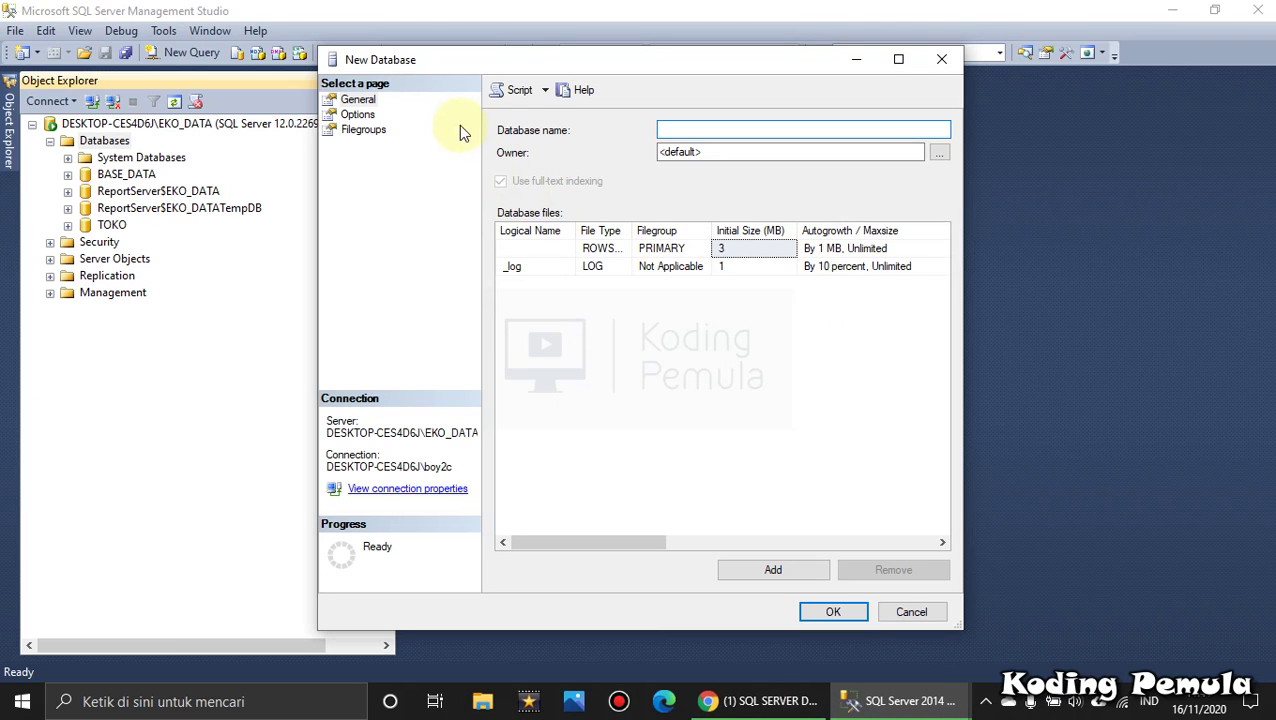
left_click_drag(487, 65, 532, 107)
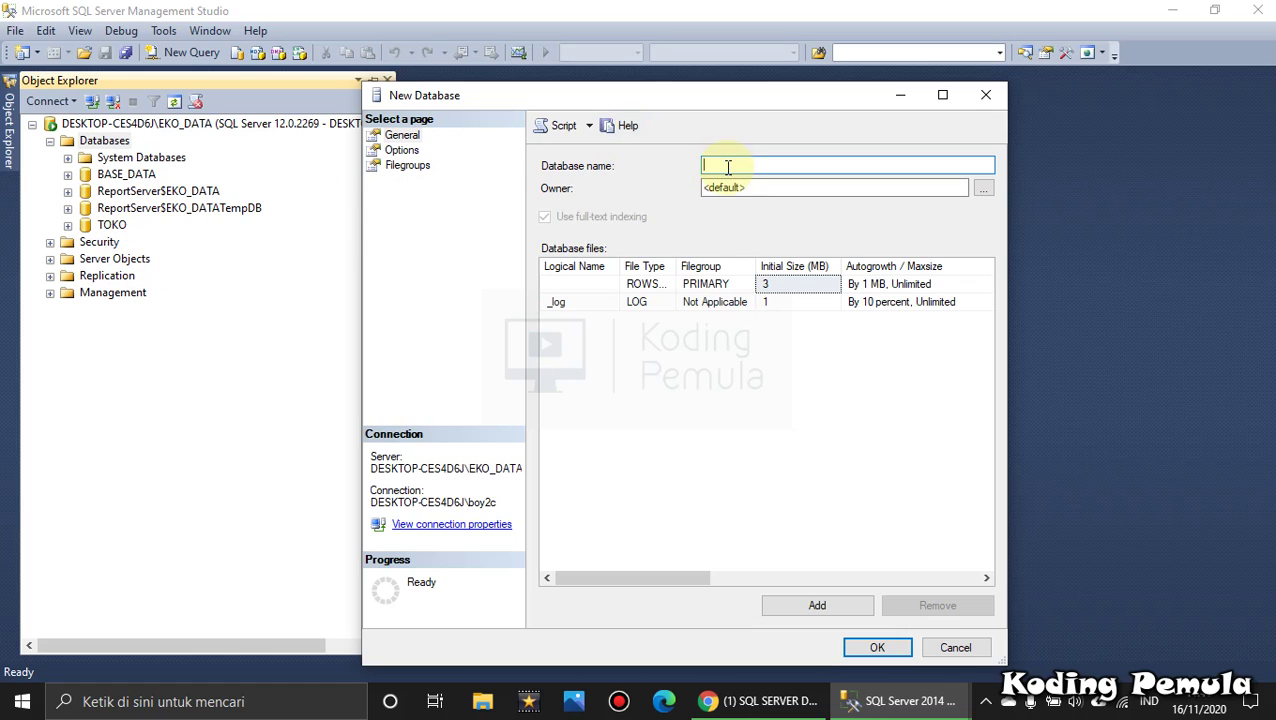
Name the new database latiahan.
type("d")
key("BackSpace")
type("latihan")
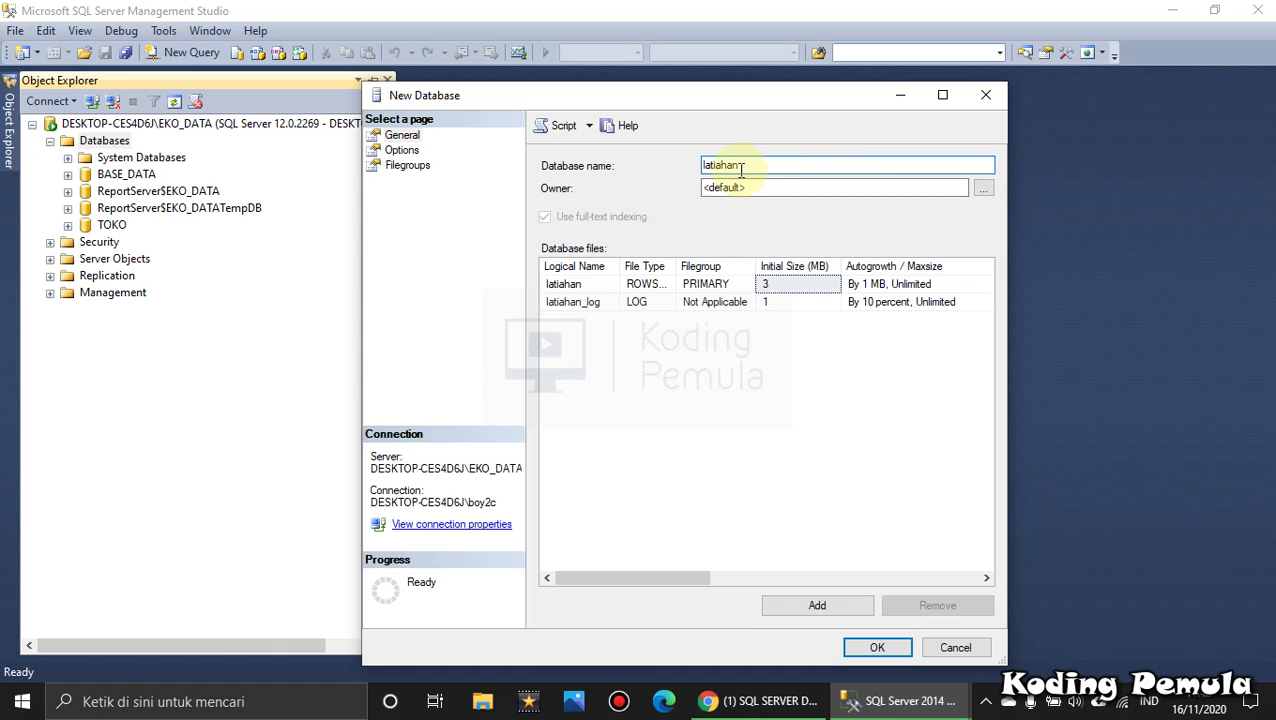
key("BackSpace")
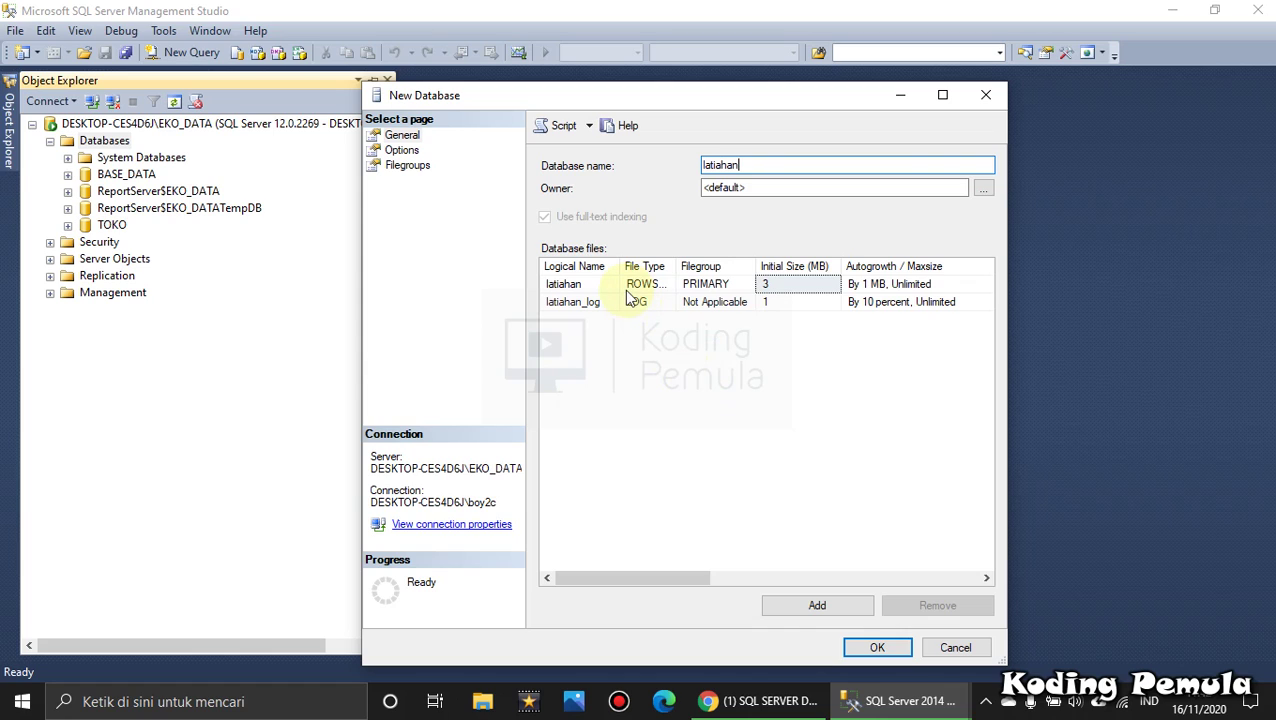
Inspect the storage paths of the data and log files, including the folder picker for the log file's path.
left_click(567, 302)
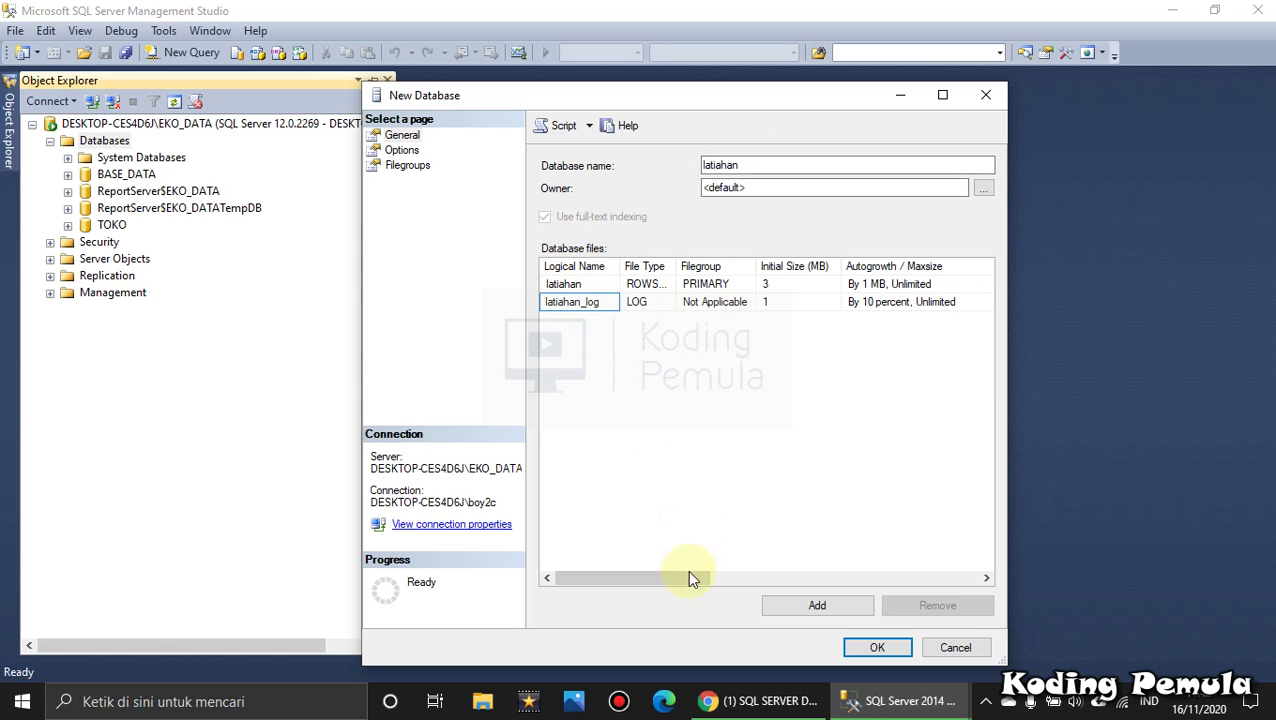
left_click_drag(690, 580, 817, 478)
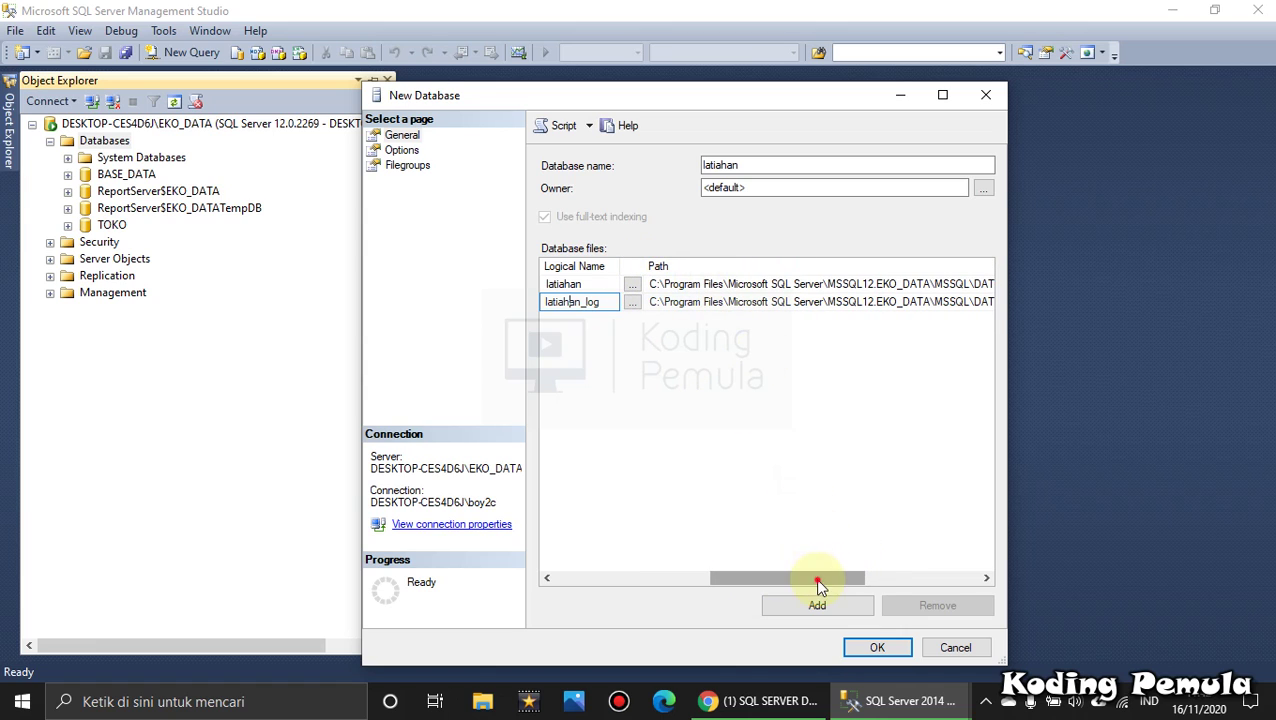
left_click_drag(817, 578, 857, 555)
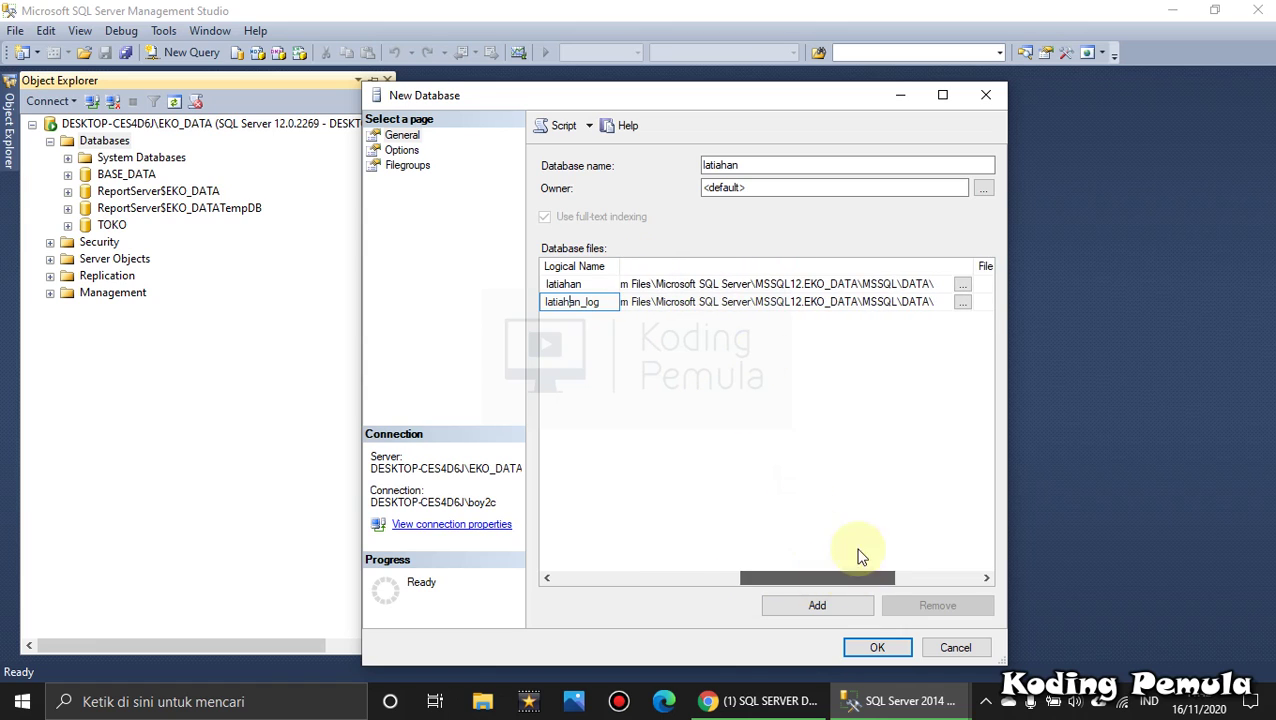
left_click(962, 301)
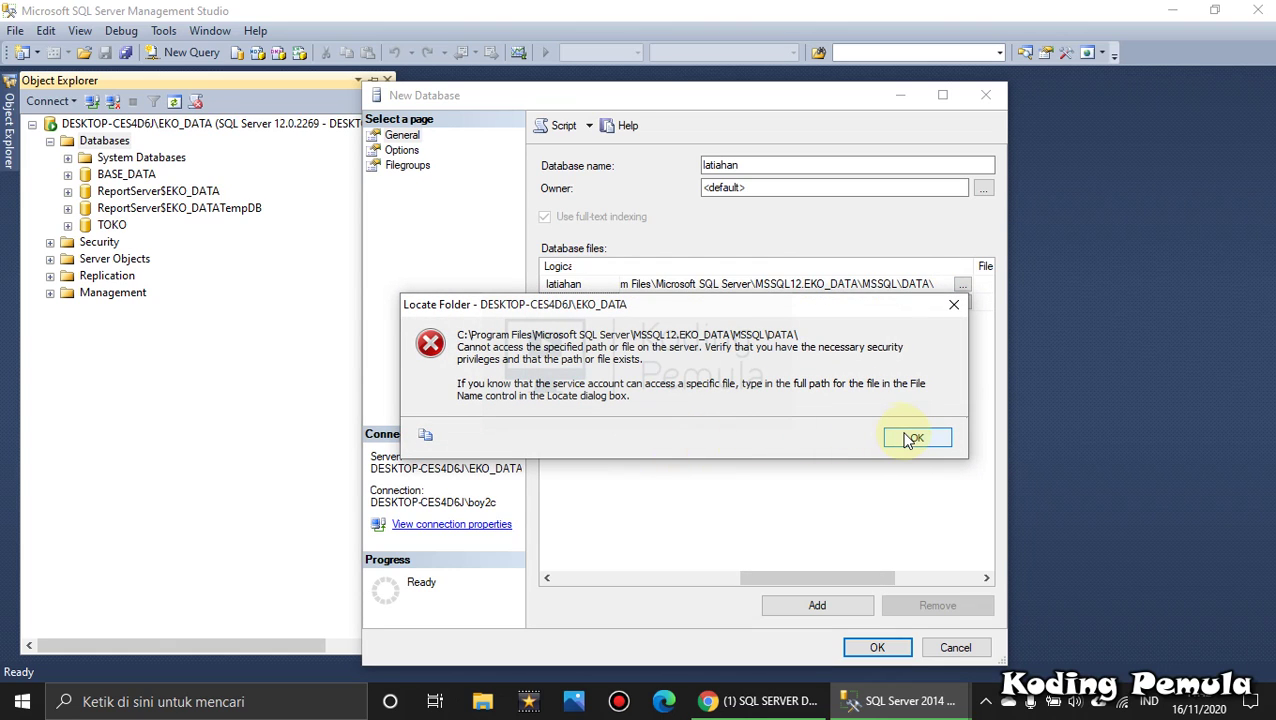
left_click(910, 438)
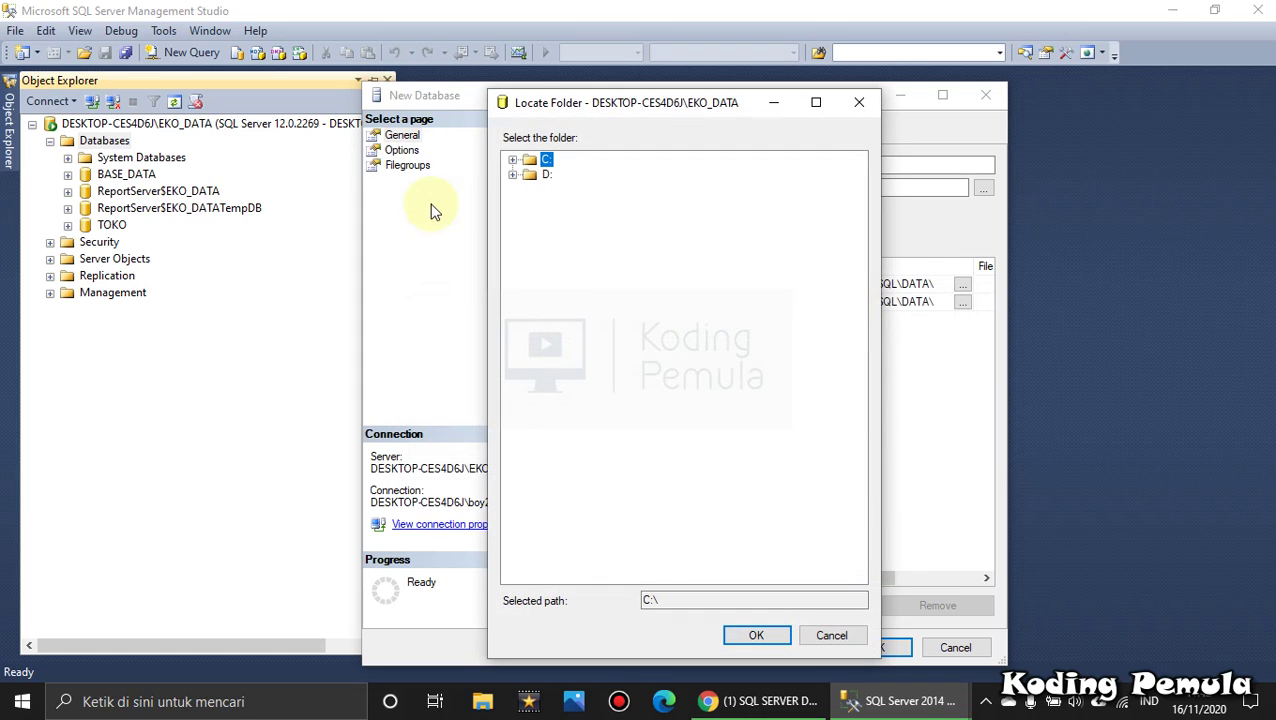
left_click(861, 104)
Review the new database's name against the logical names, file settings and paths of its data and log files.
left_click_drag(826, 578, 604, 555)
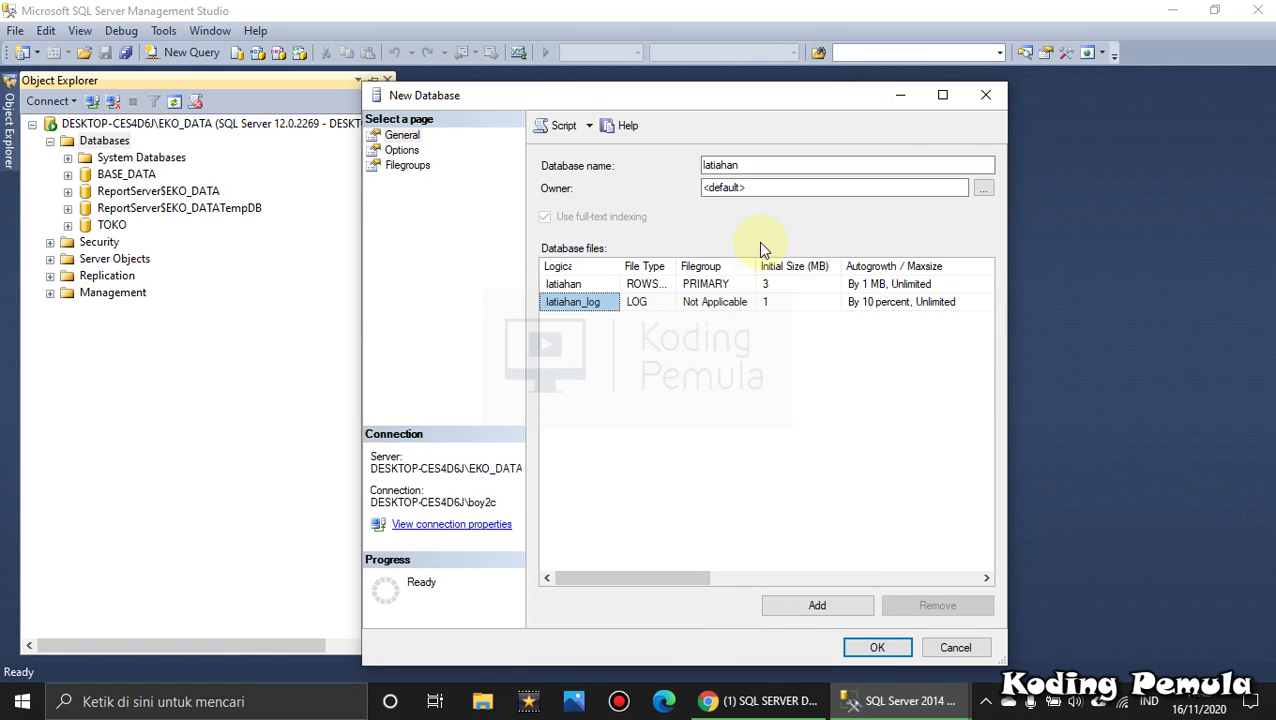
left_click_drag(740, 168, 706, 168)
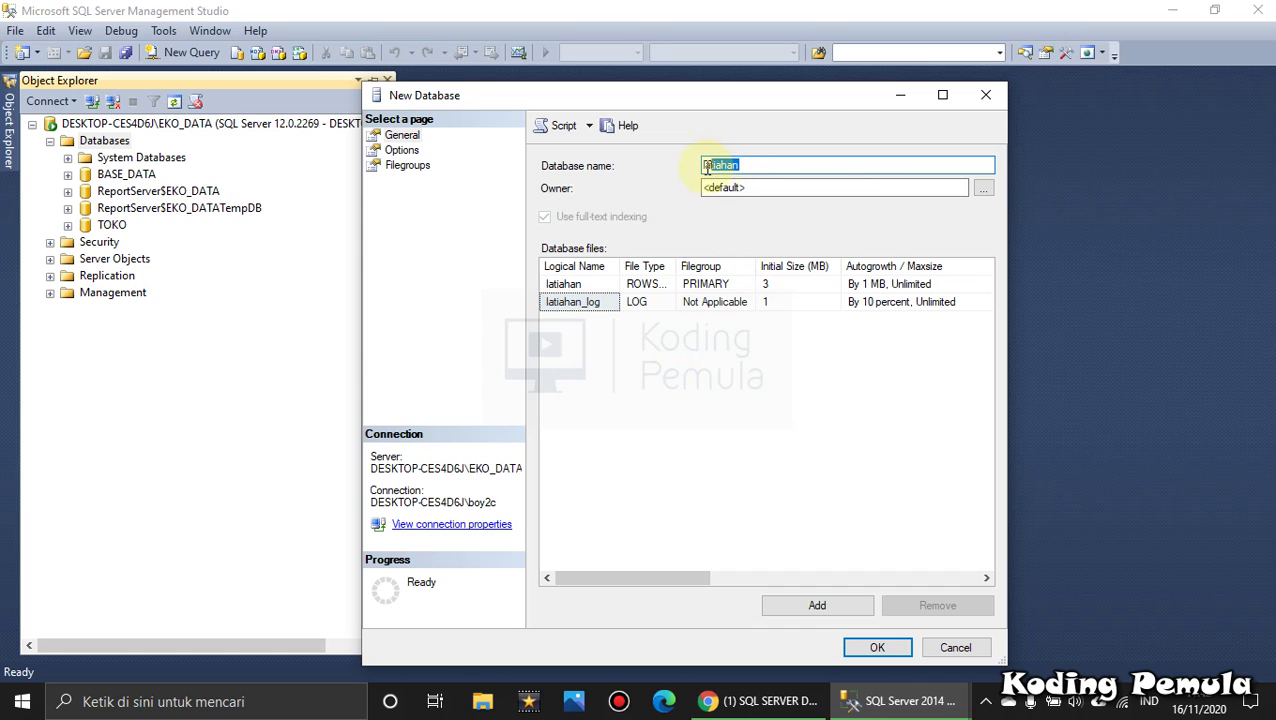
left_click_drag(686, 575, 835, 548)
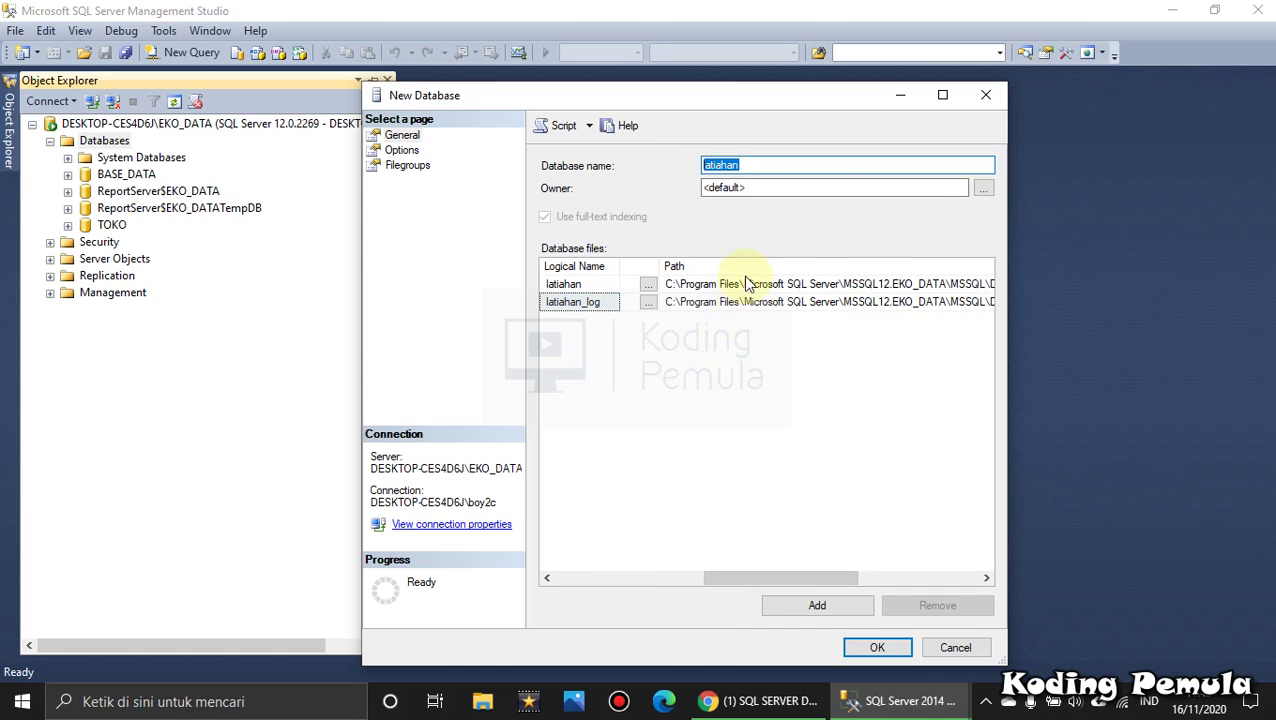
left_click(740, 301)
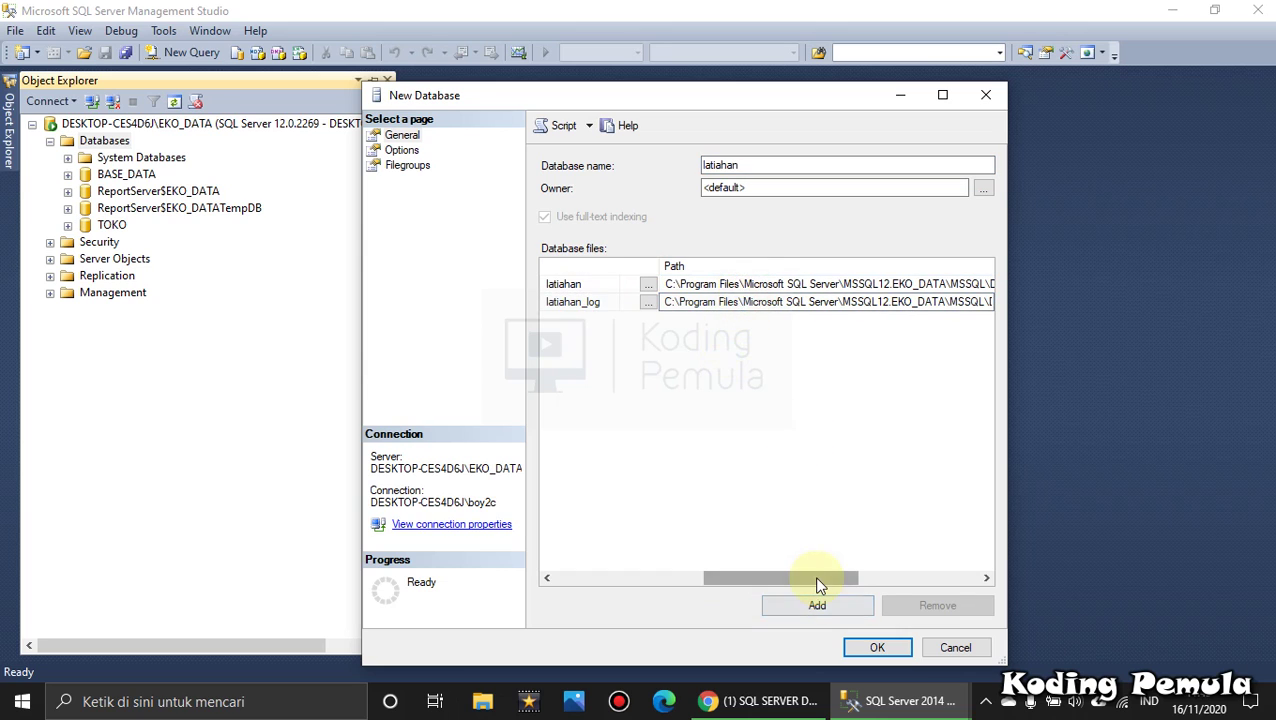
left_click_drag(818, 580, 590, 609)
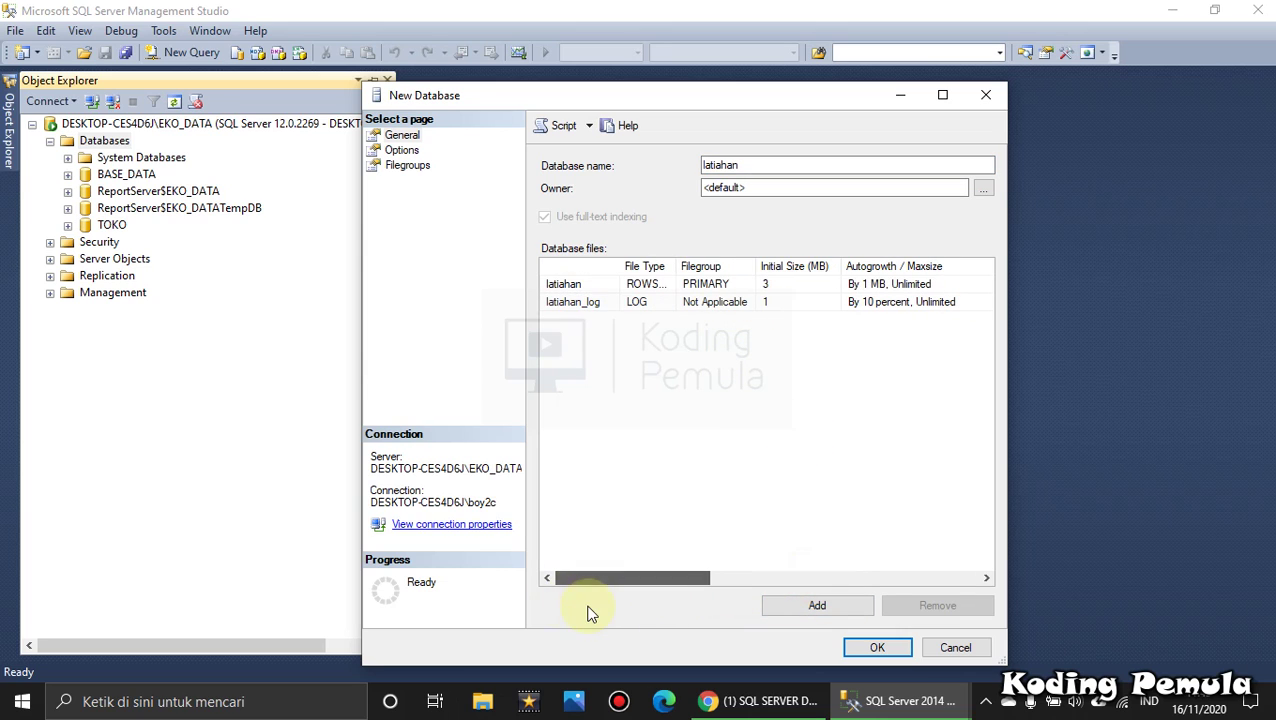
left_click(586, 285)
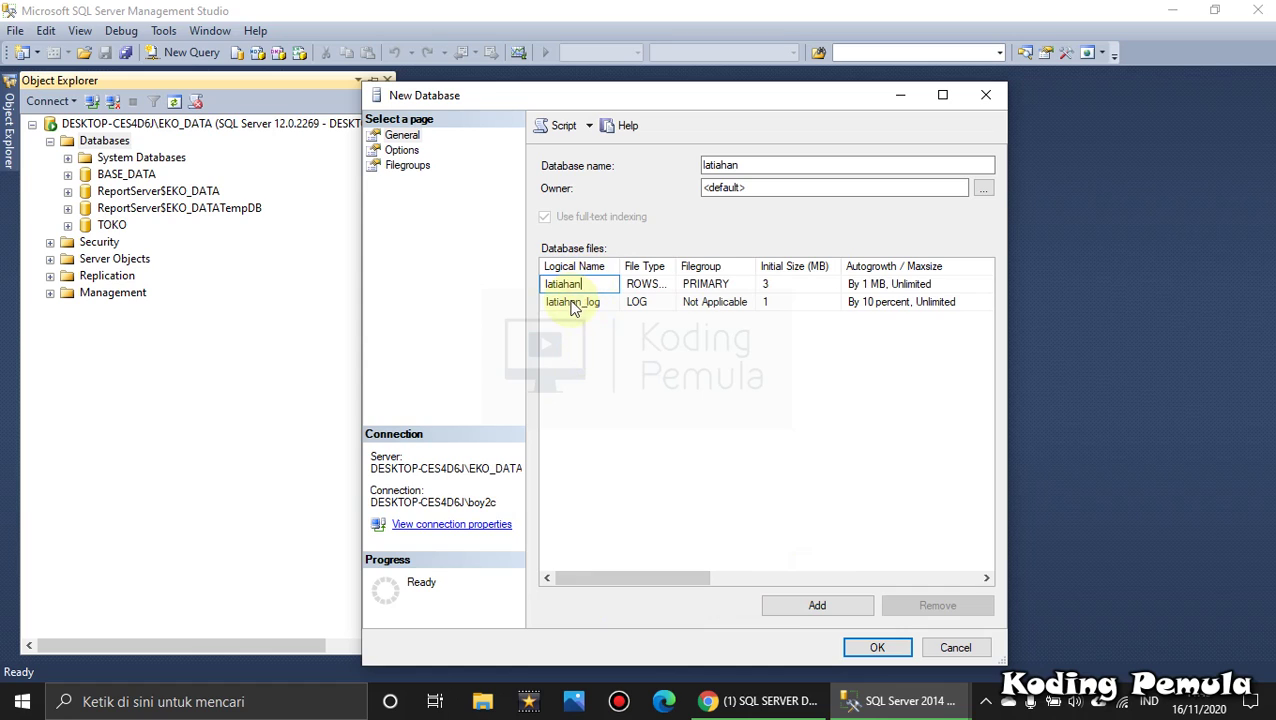
left_click(572, 301)
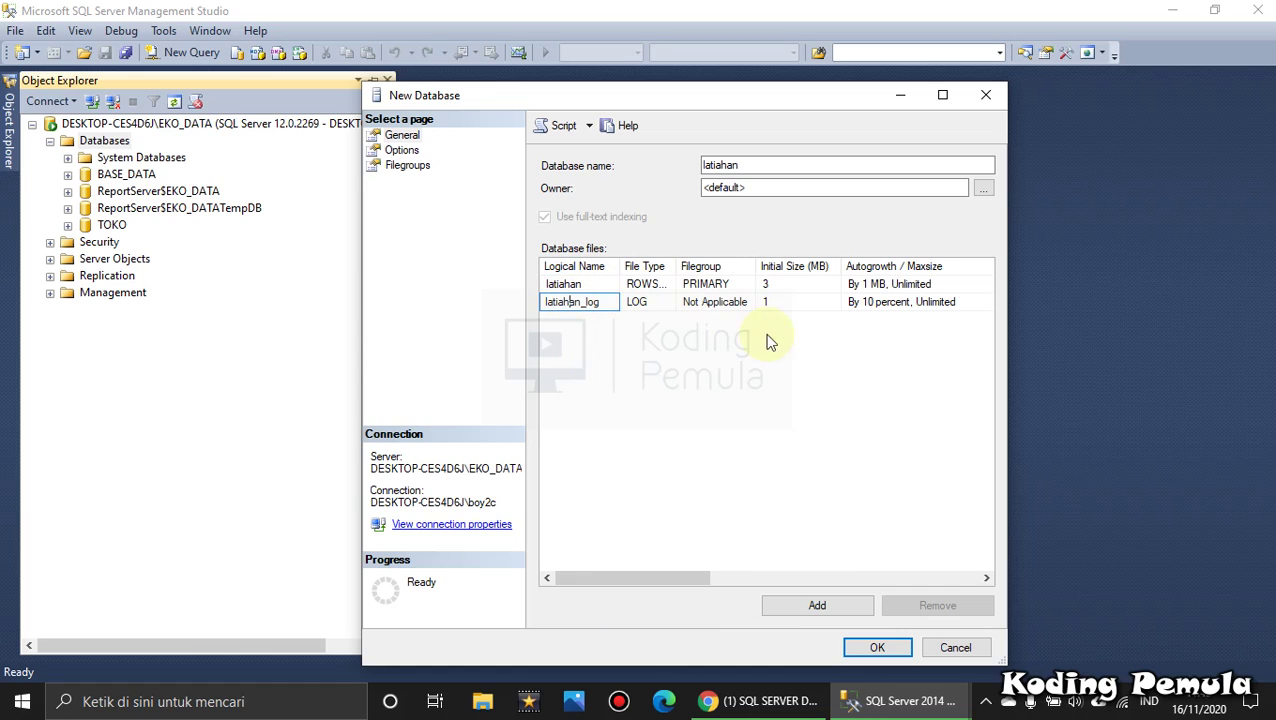
Create the latiahan database with the default file settings and expand its node in the server tree.
left_click(879, 650)
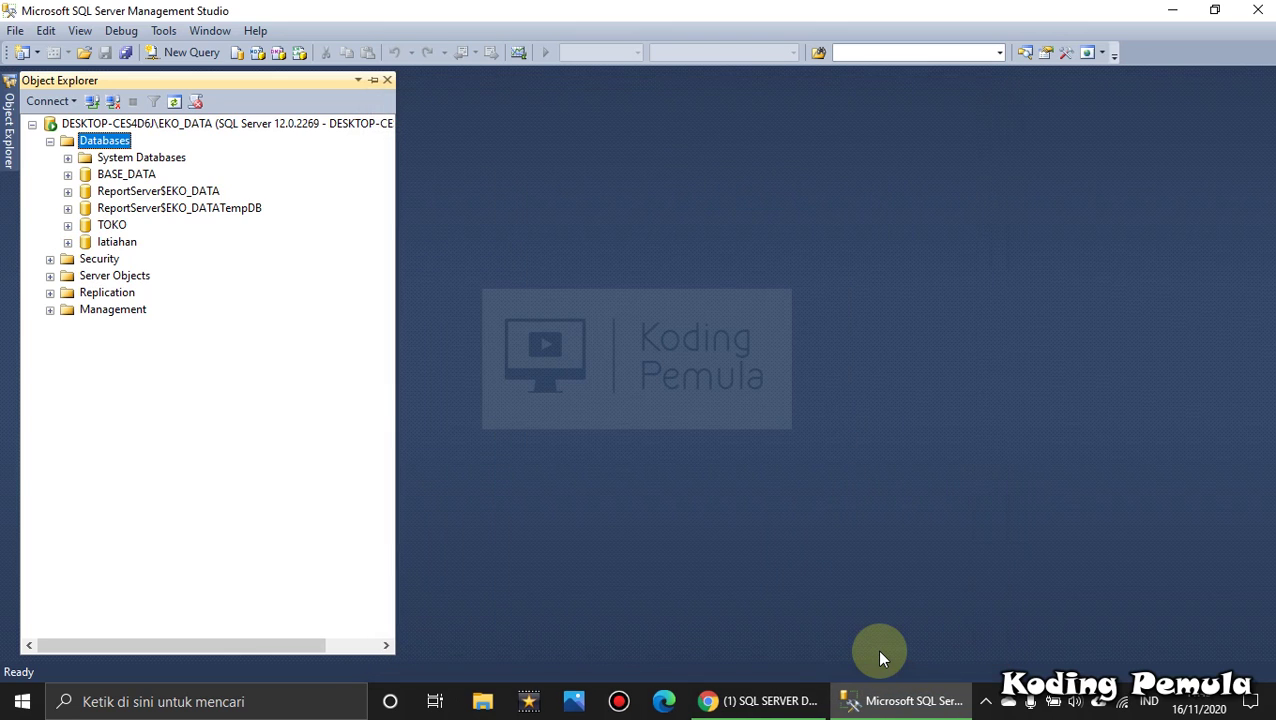
left_click(127, 243)
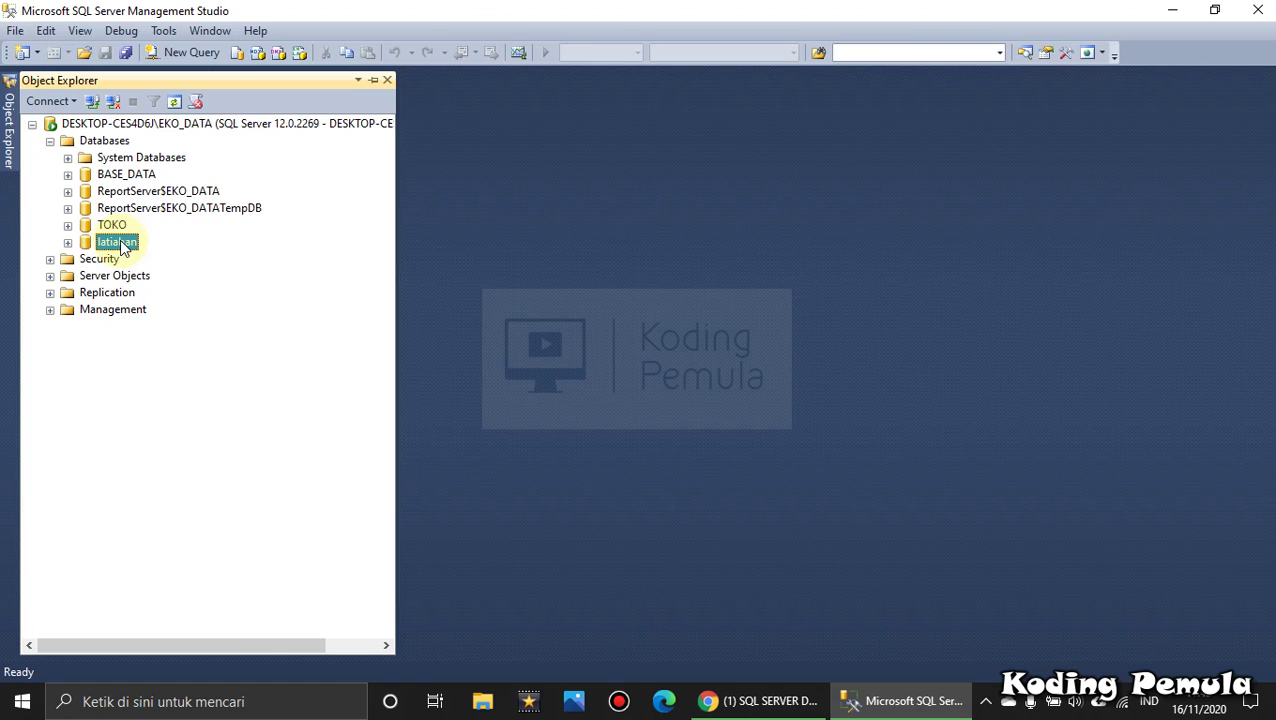
left_click(68, 242)
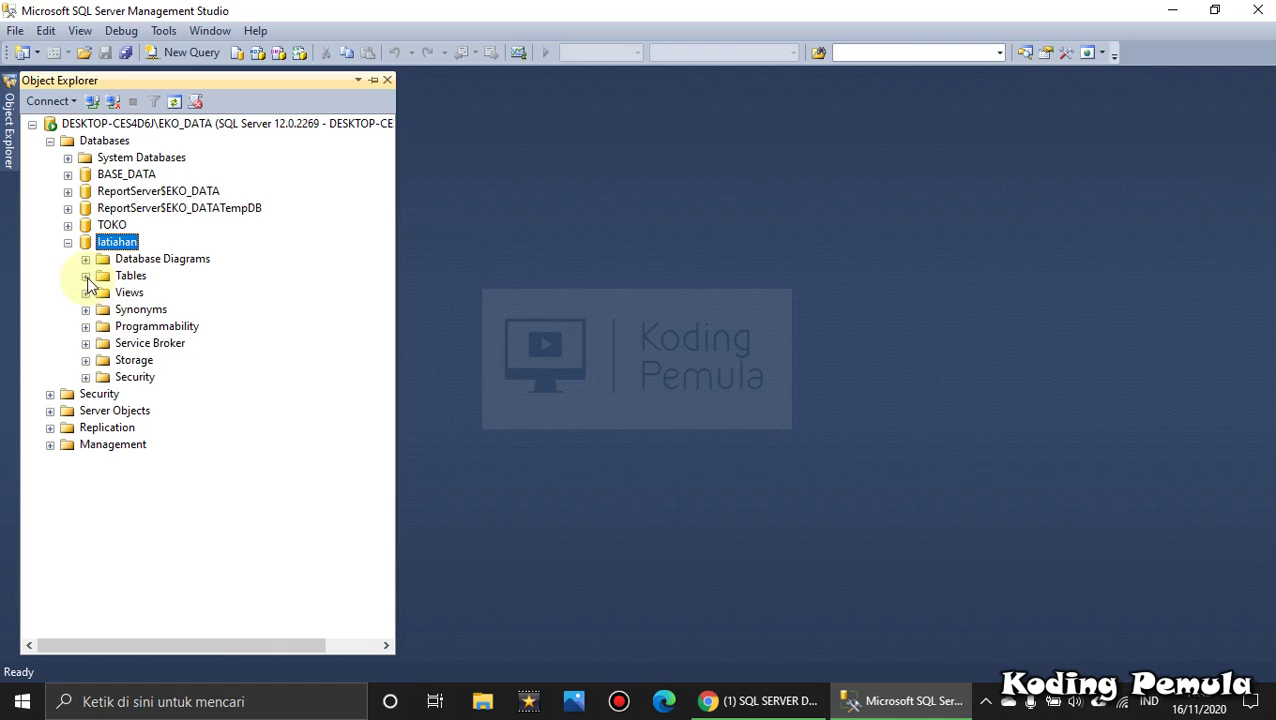
Collapse and re-expand the latiahan database node in the server tree, and expand its Tables folder.
left_click(127, 275)
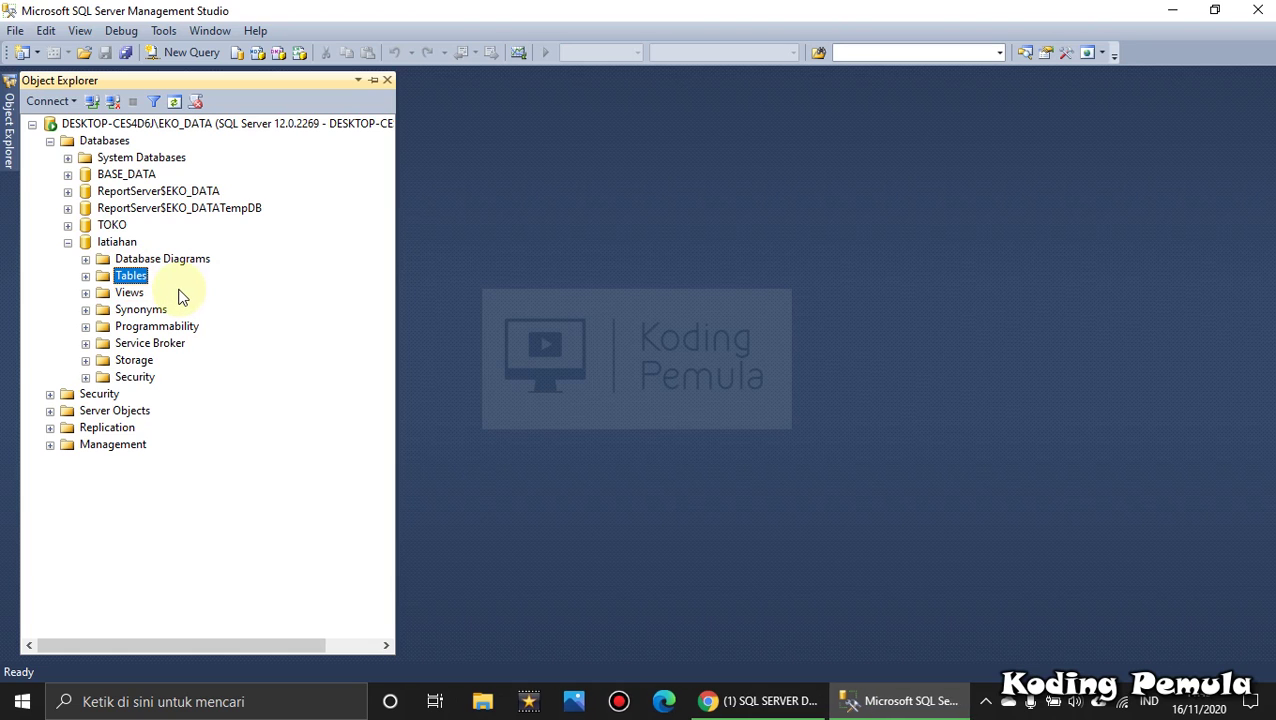
key("super+plus")
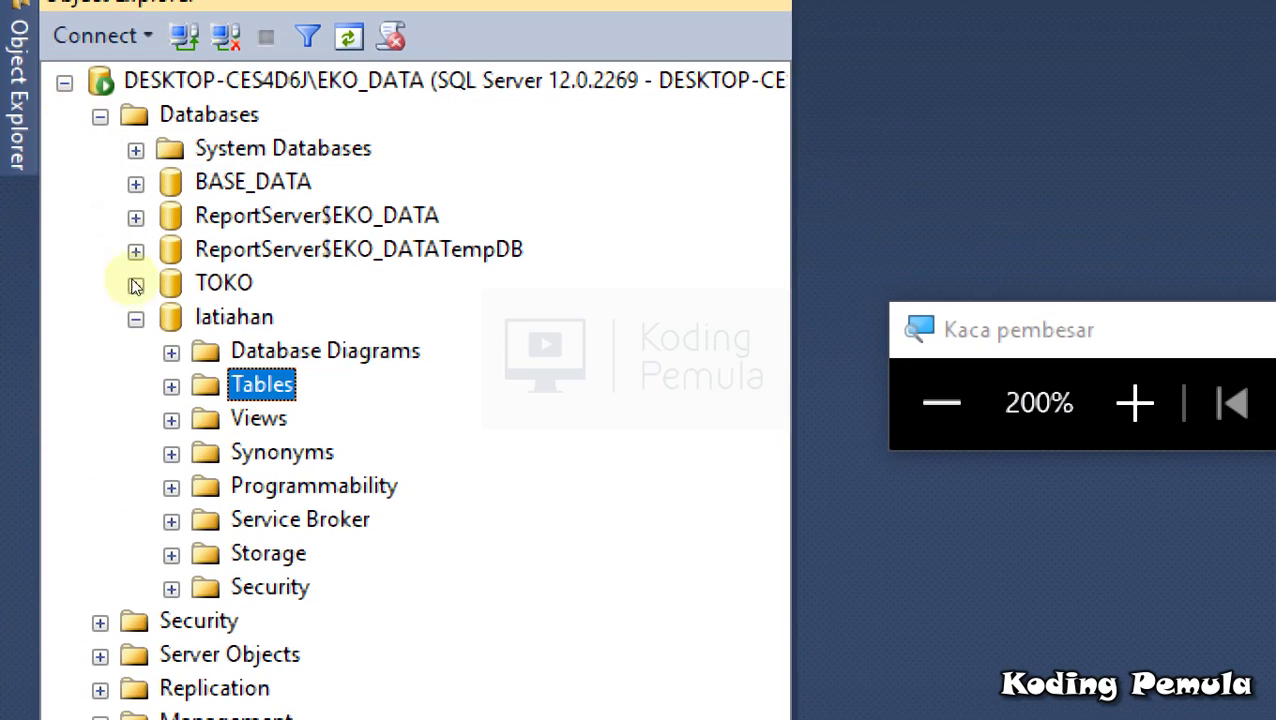
key("Left")
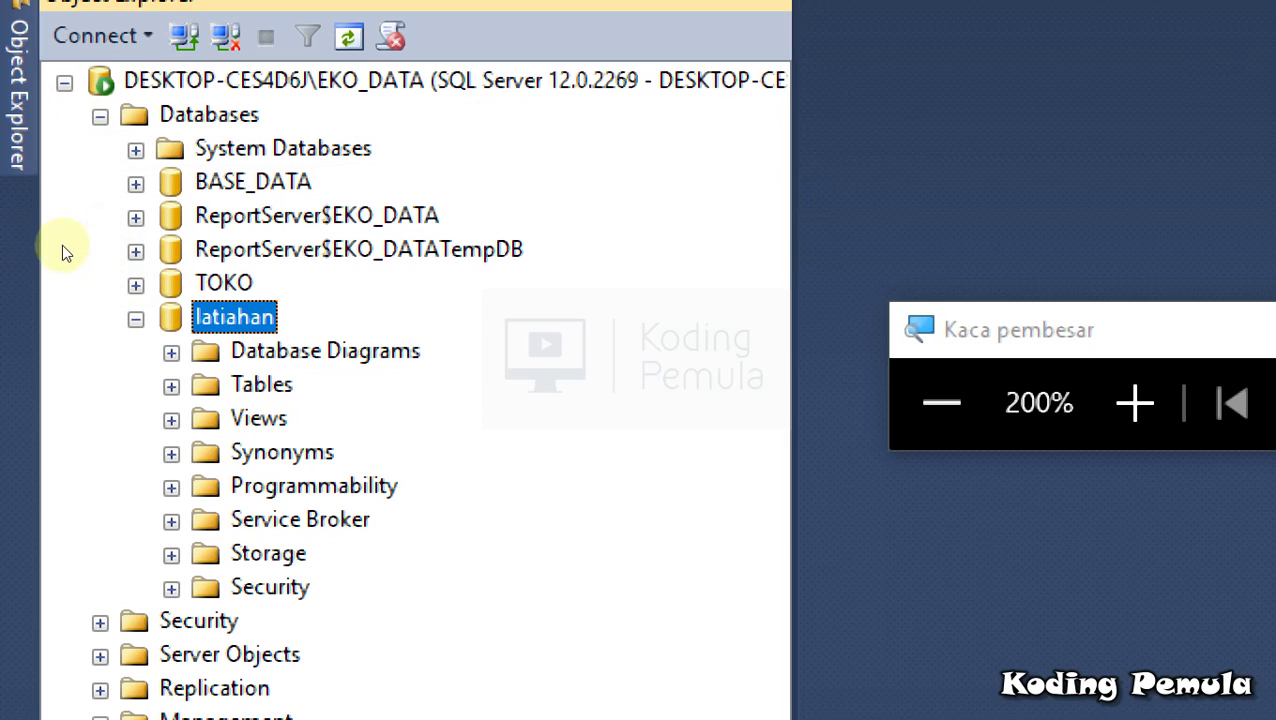
key("Left")
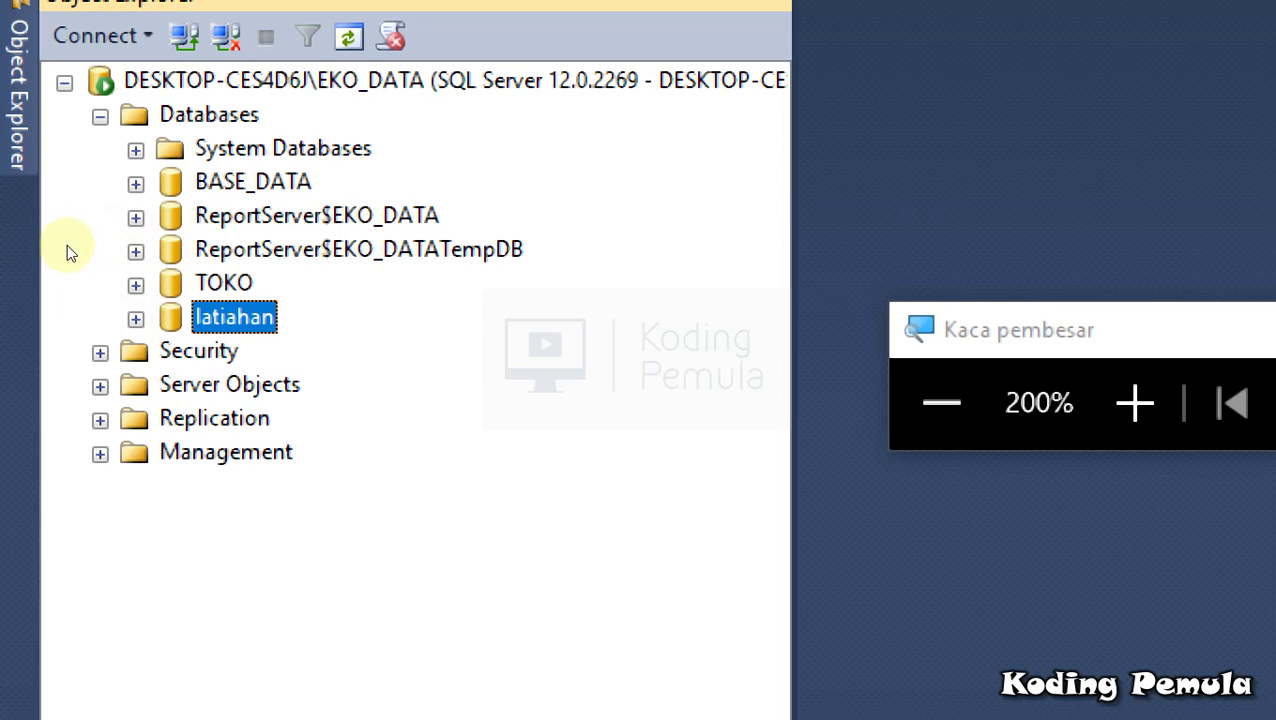
key("Right")
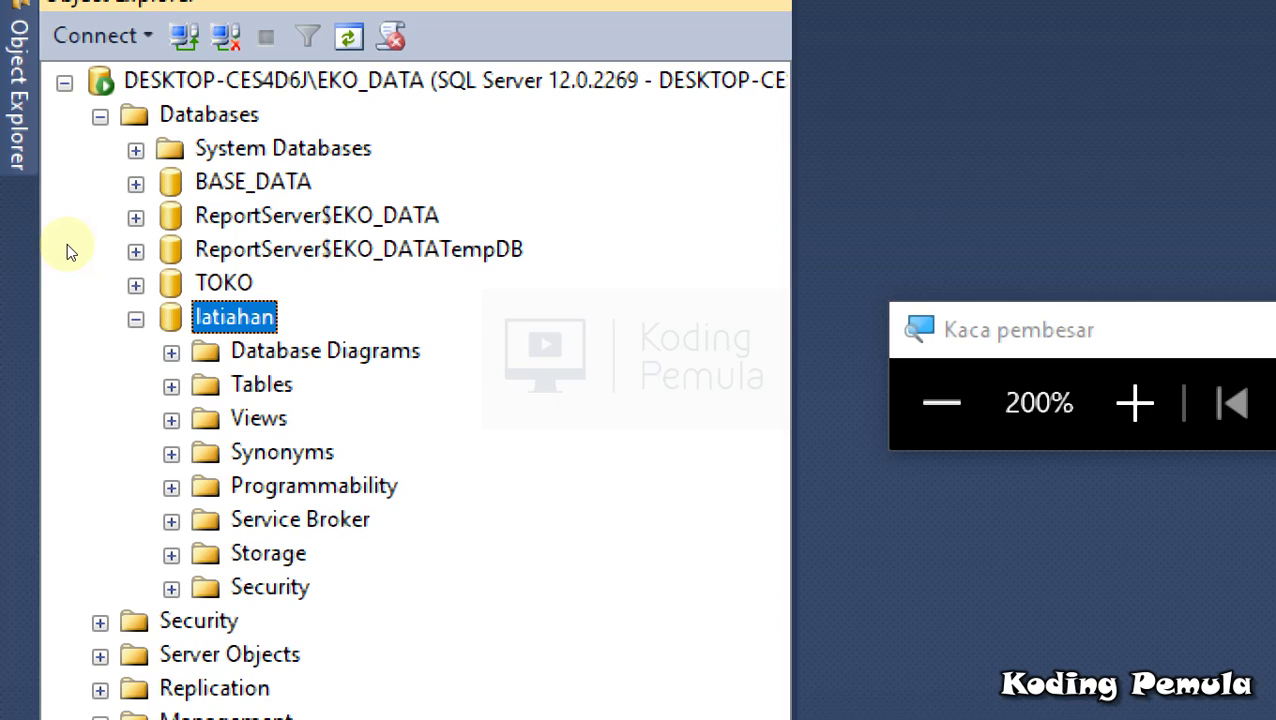
key("Down")
key("Down")
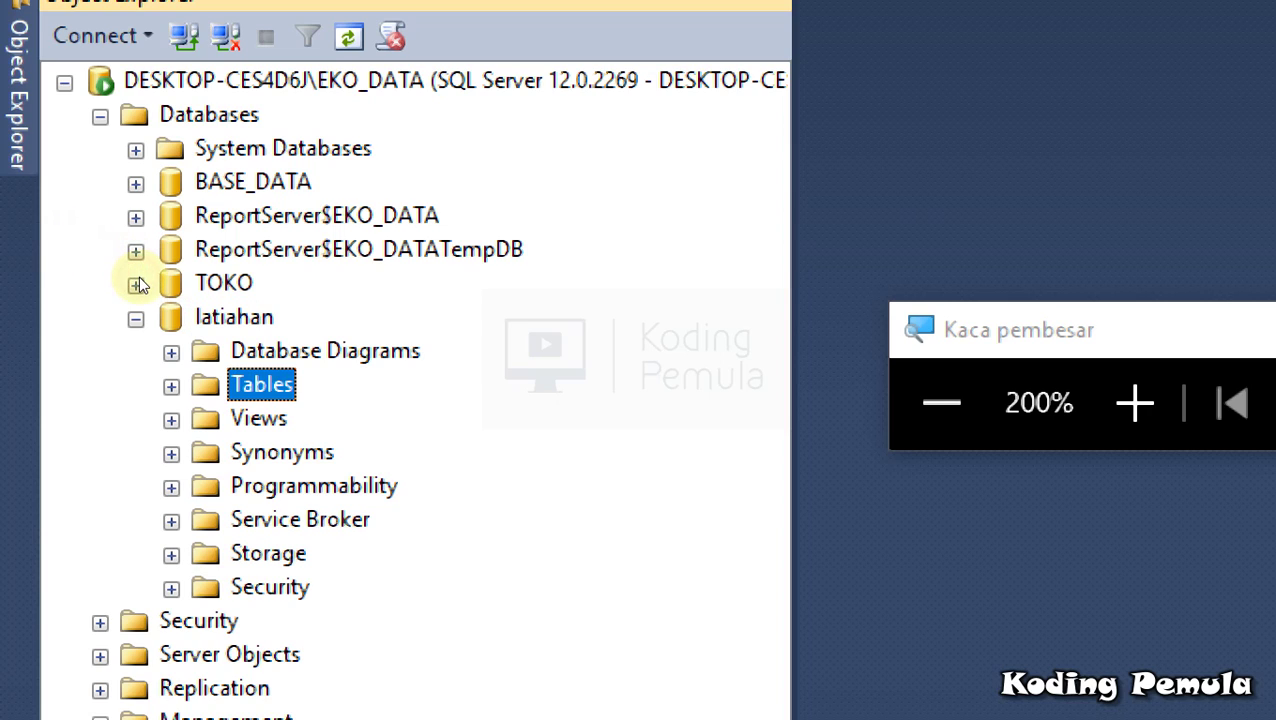
key("Up")
key("Up")
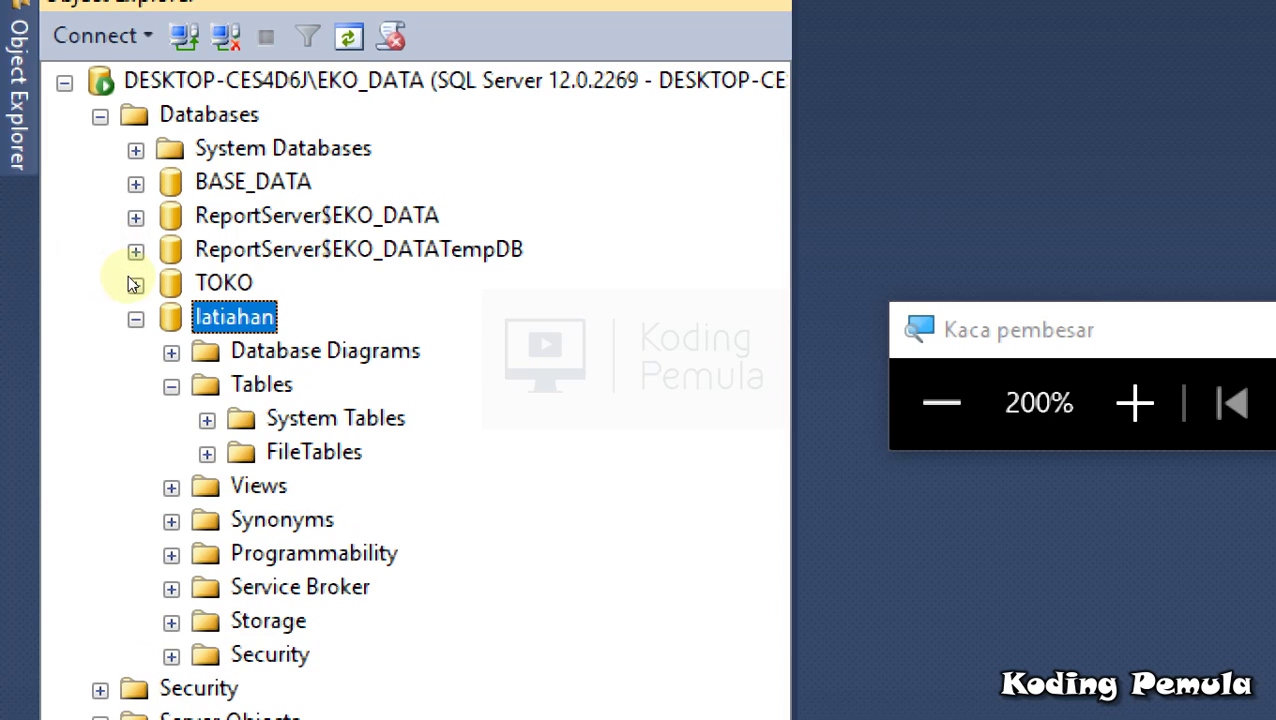
key("Down")
key("Down")
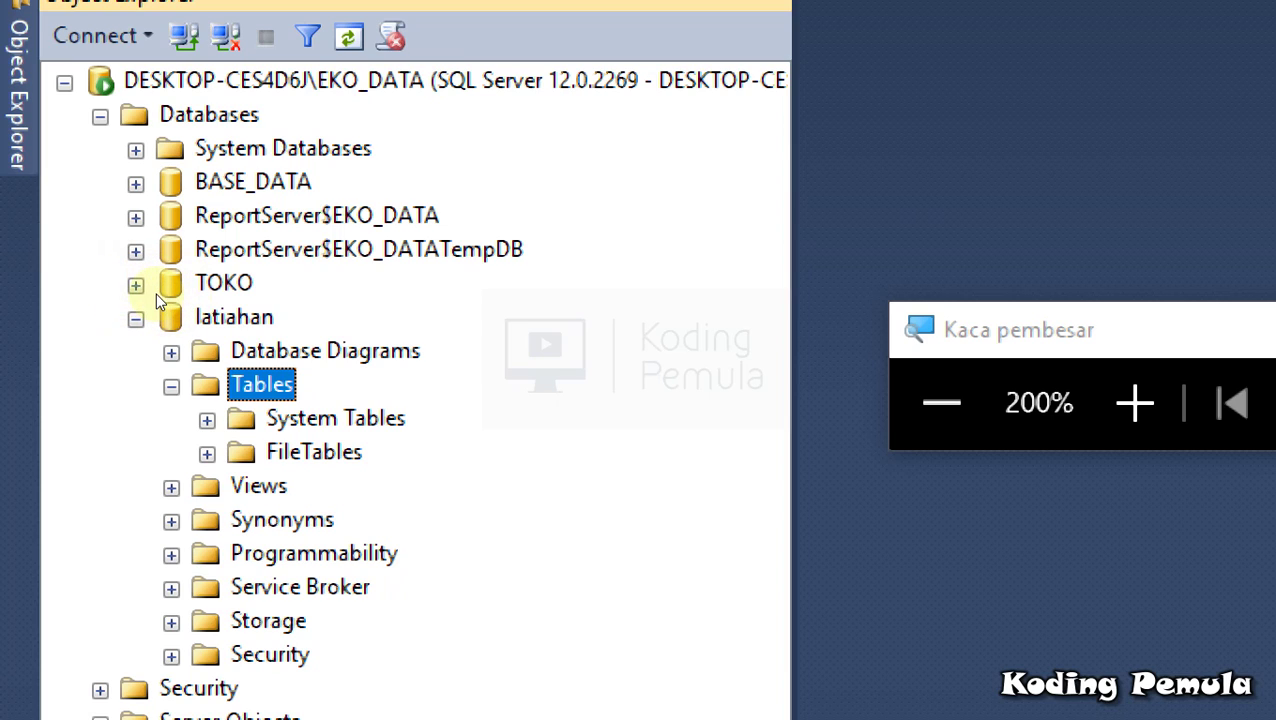
Review the server tree's hierarchy from the server node and Databases folder down to latiahan's Tables folder.
key("Down")
key("Down")
key("Up")
key("Up")
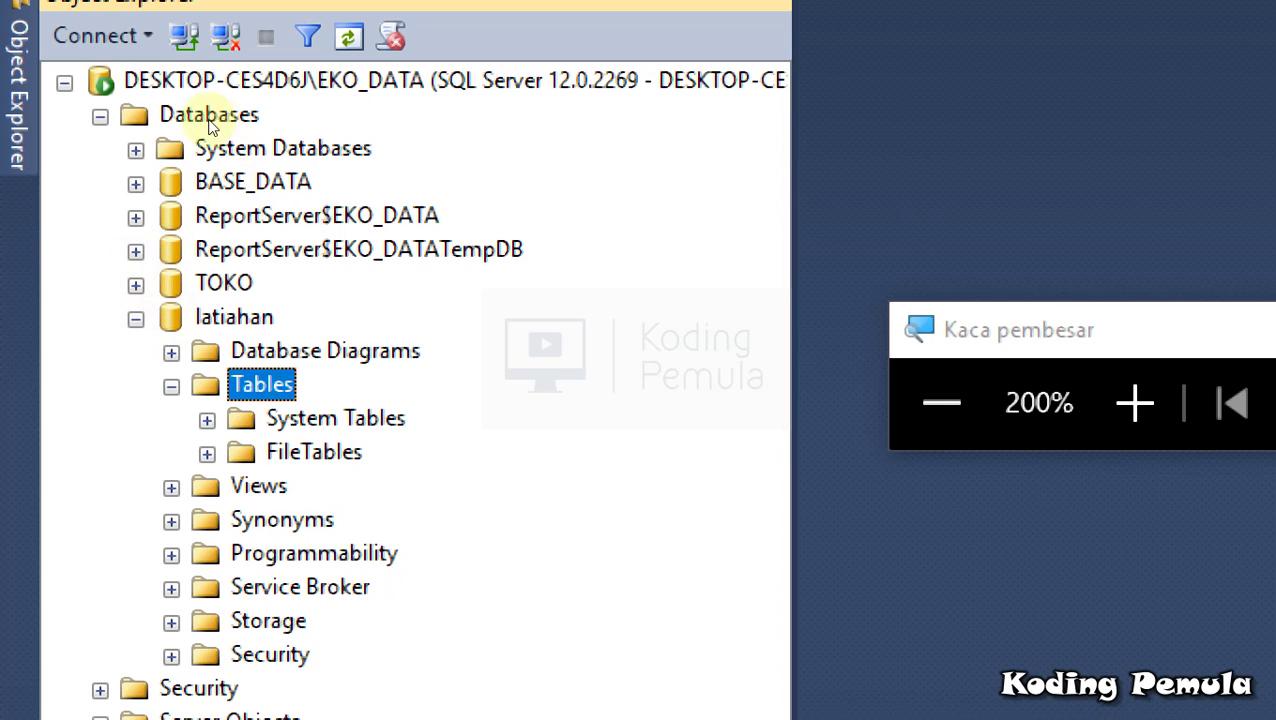
key("Home")
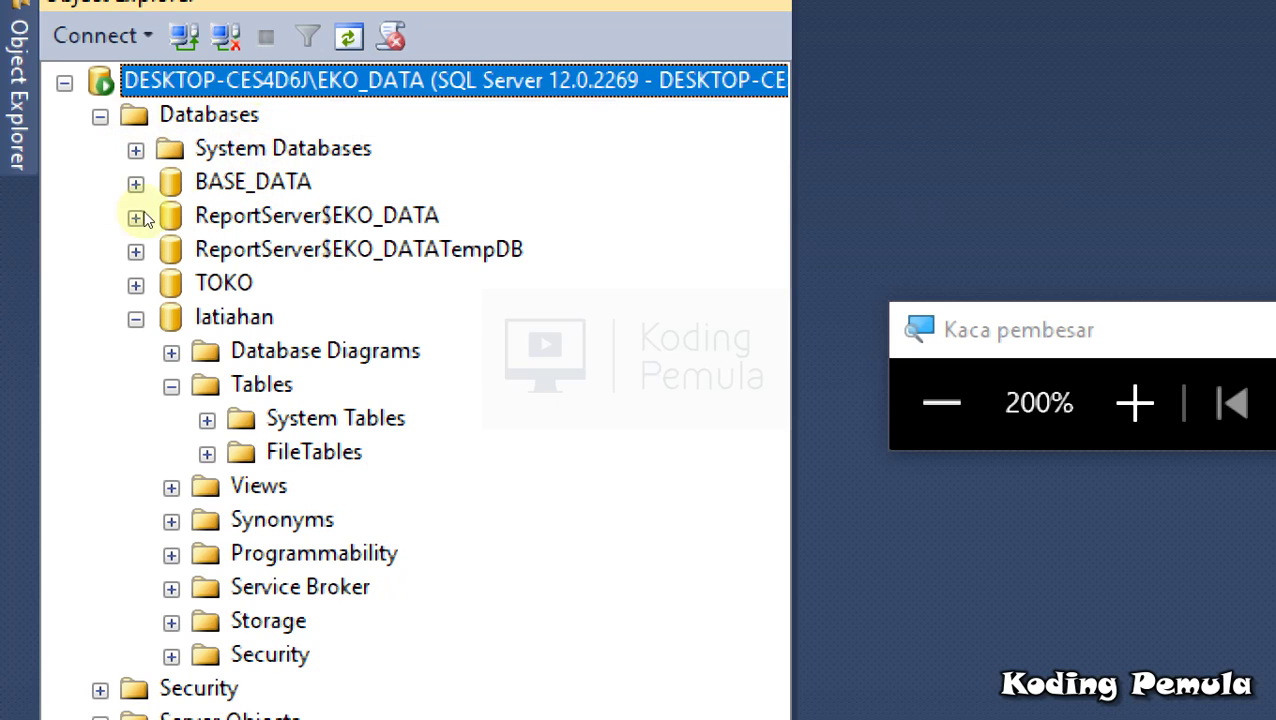
left_click(89, 140)
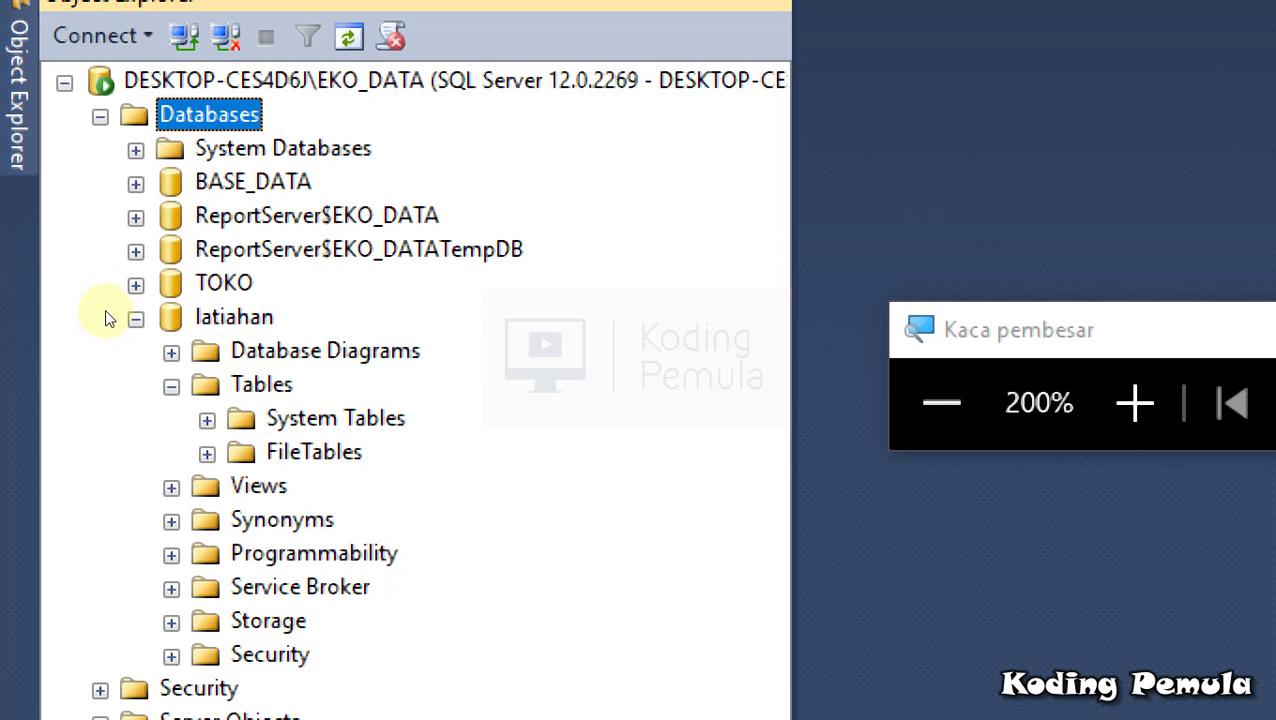
left_click(134, 282)
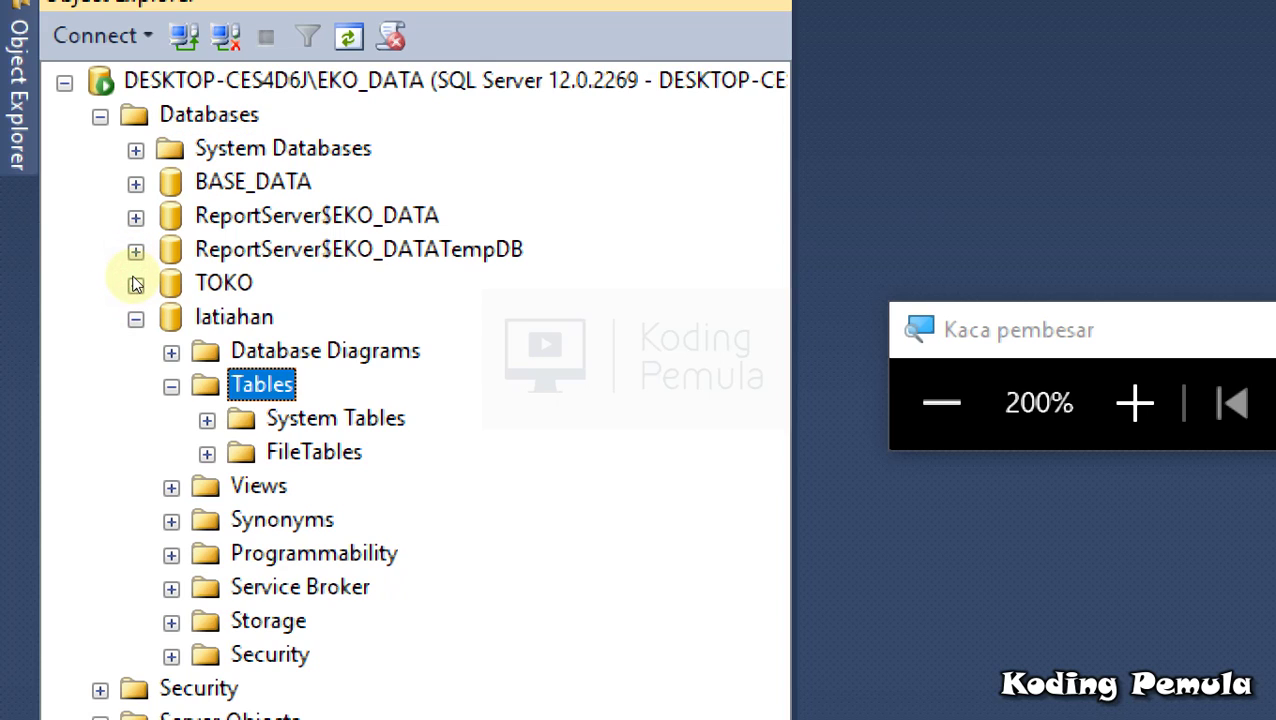
Rename the latiahan database as Latihan.
key("Up")
key("Up")
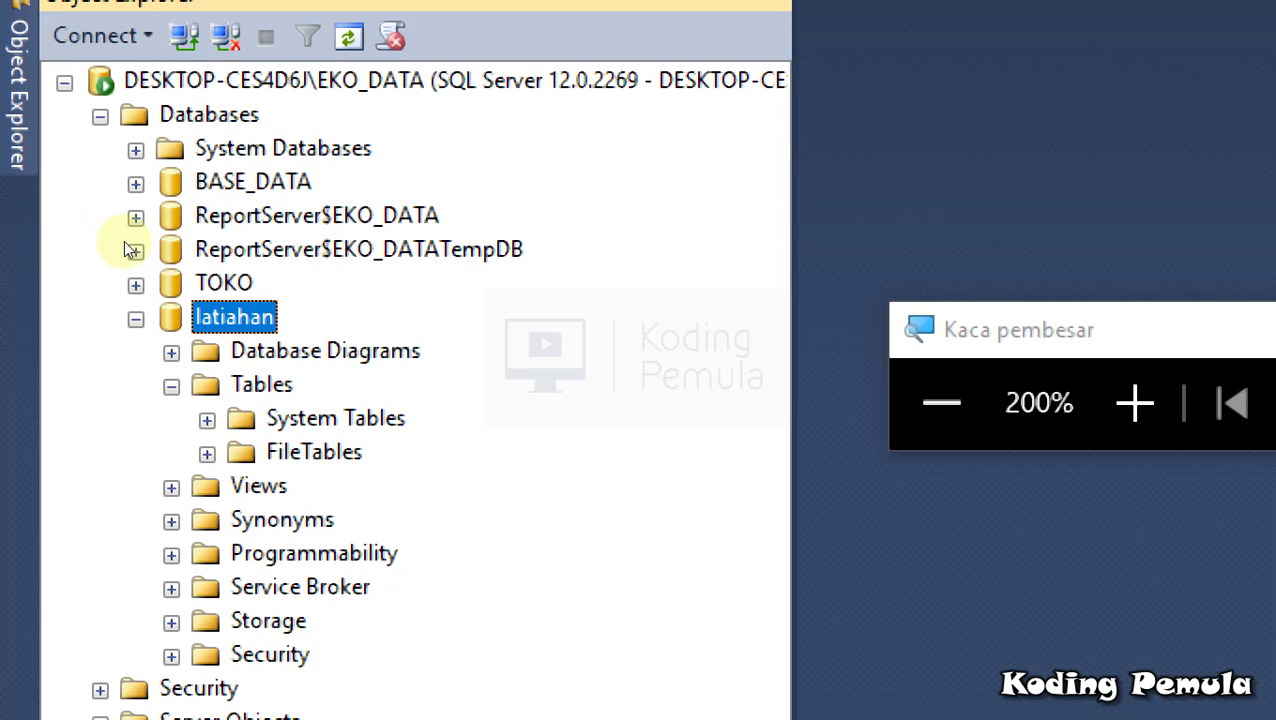
right_click(237, 323)
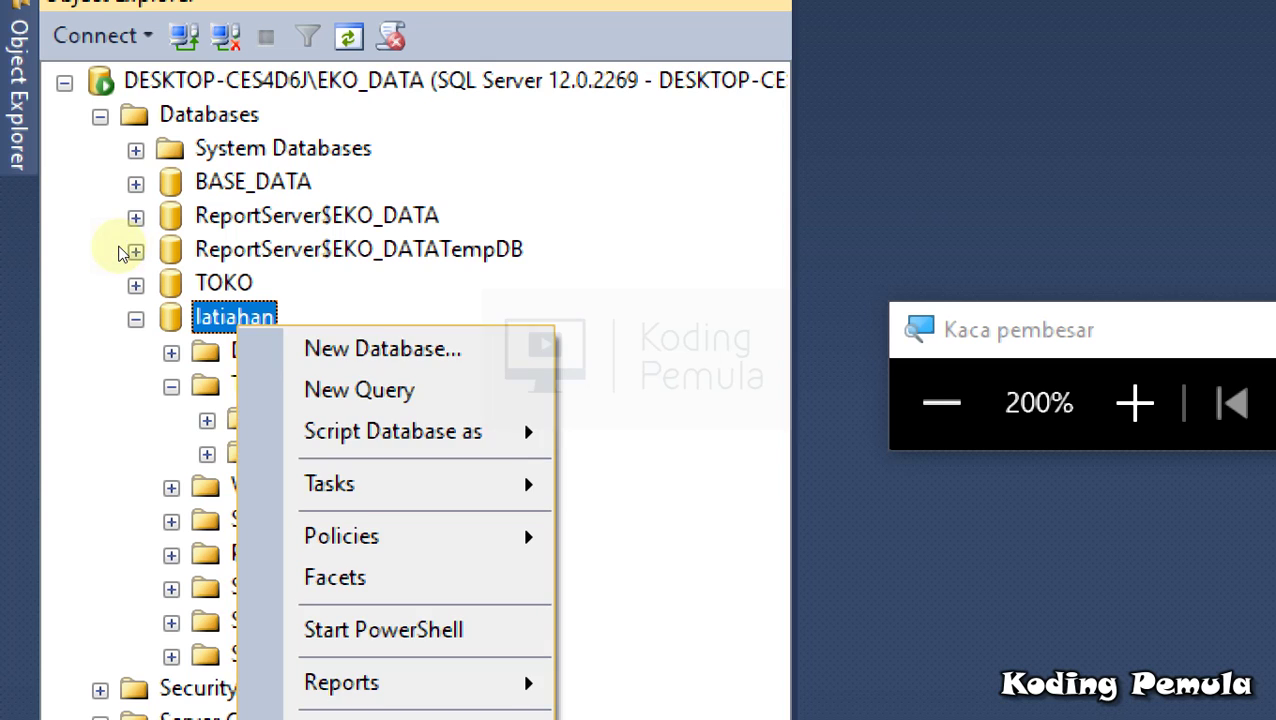
left_click(344, 648)
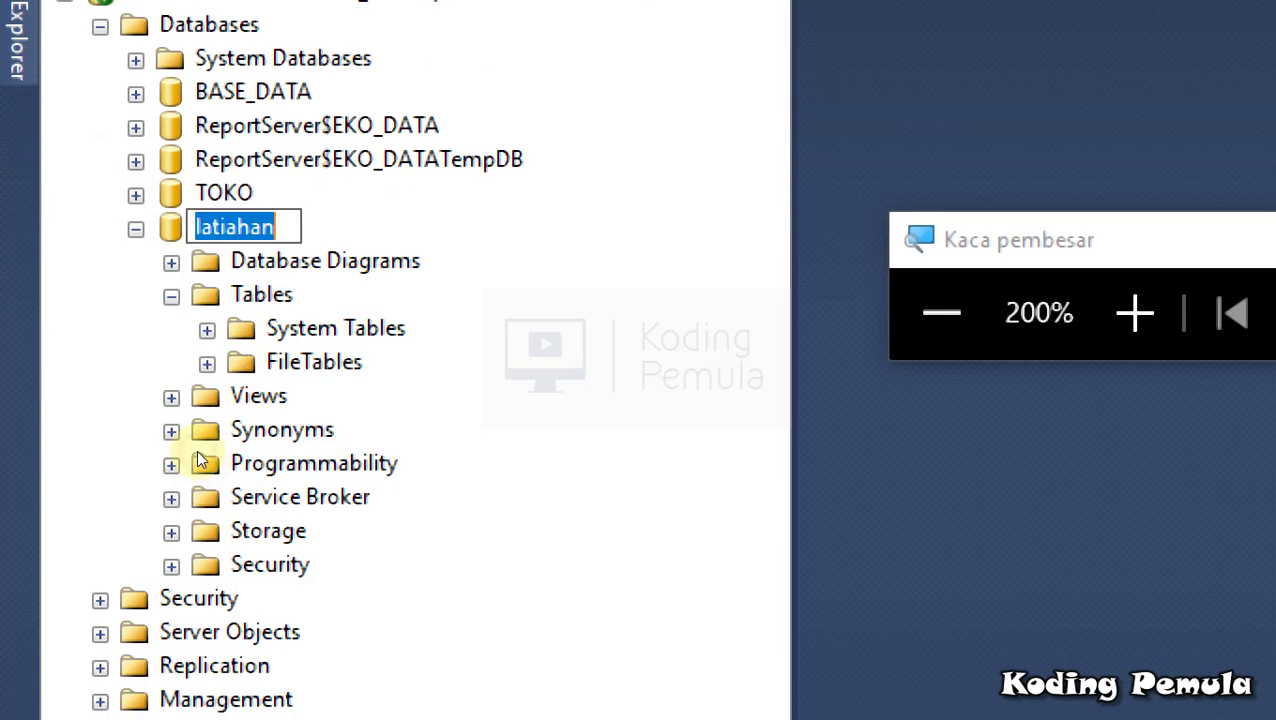
type("Lat")
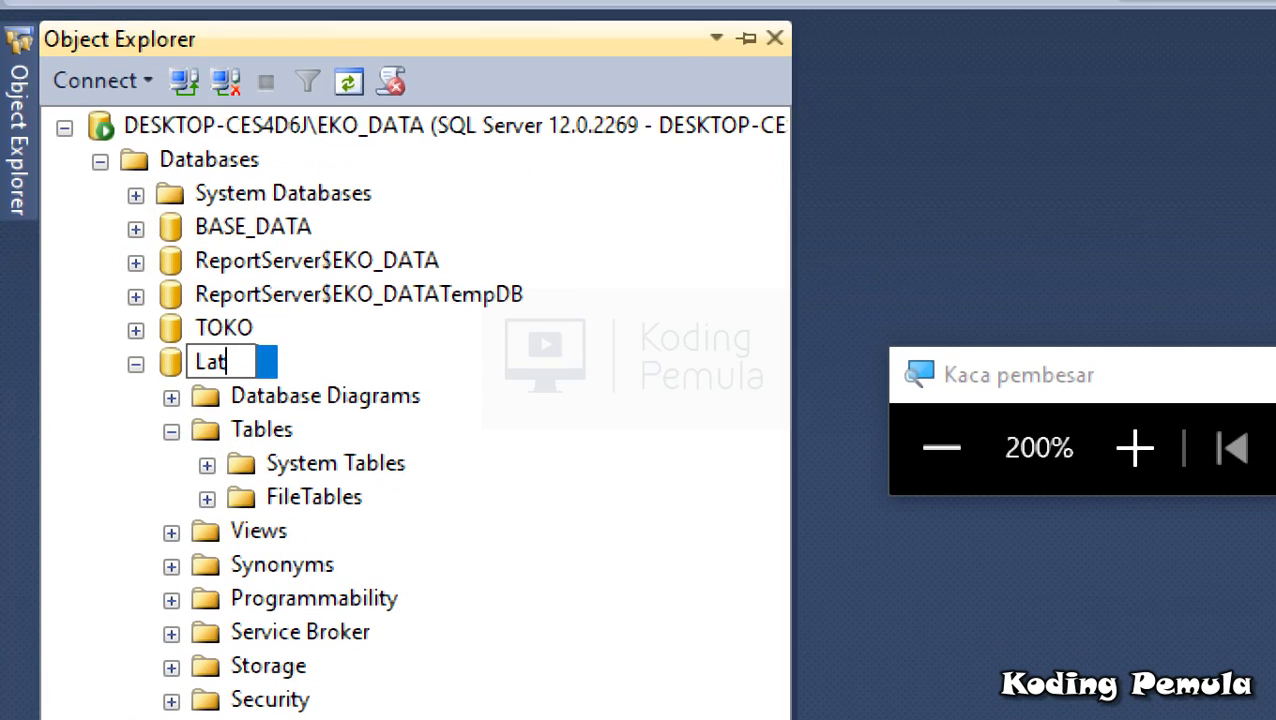
type("ihan")
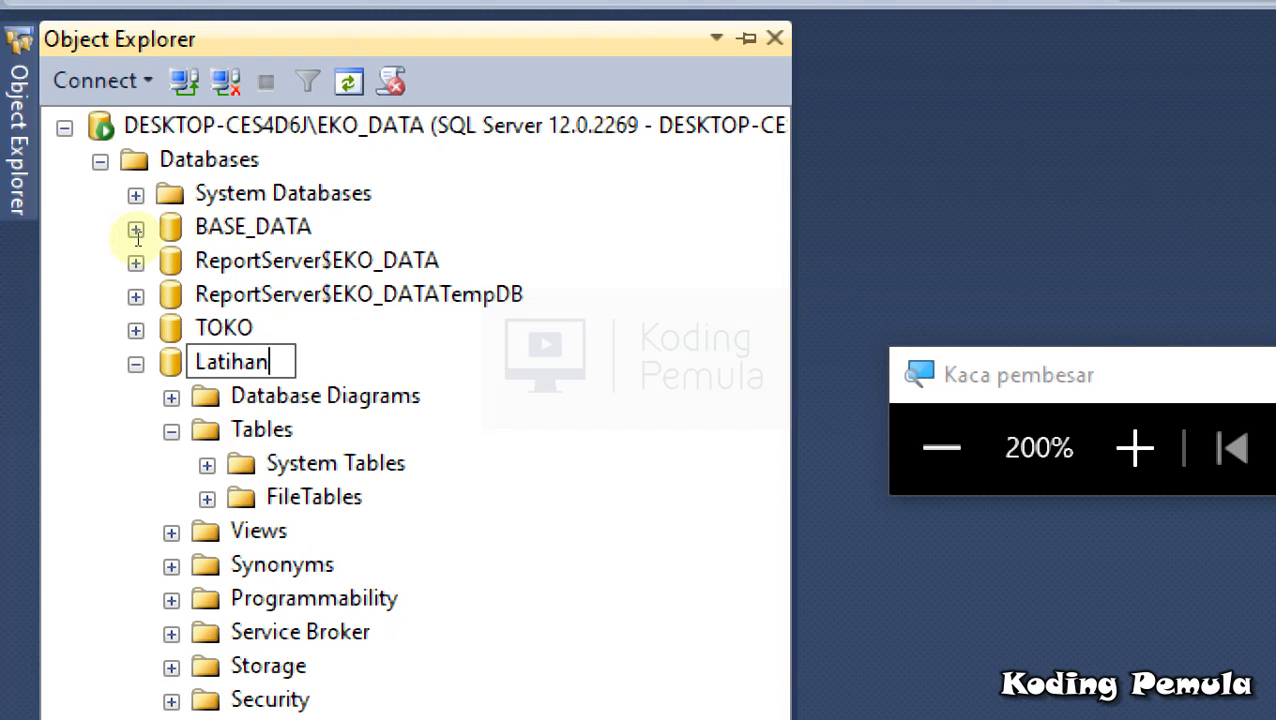
key("Return")
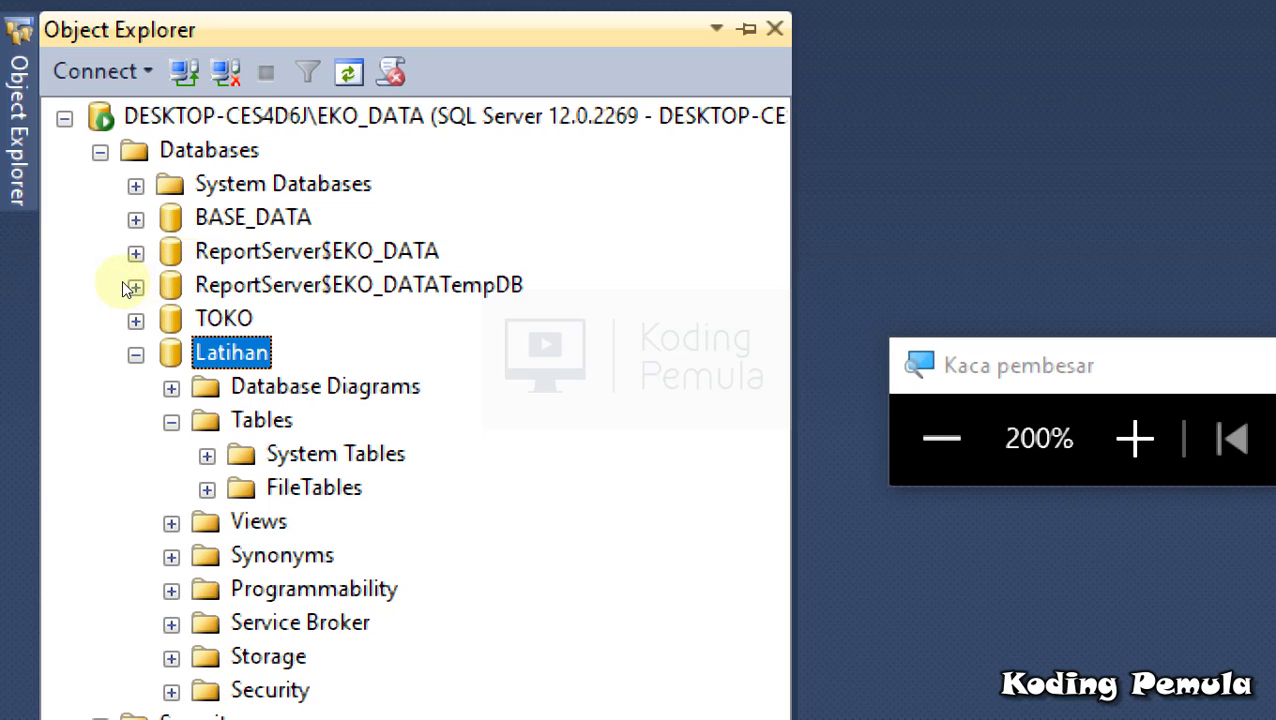
Start a new regular table in the Latihan database's Tables folder and return the screen to normal magnification.
key("Down")
key("Down")
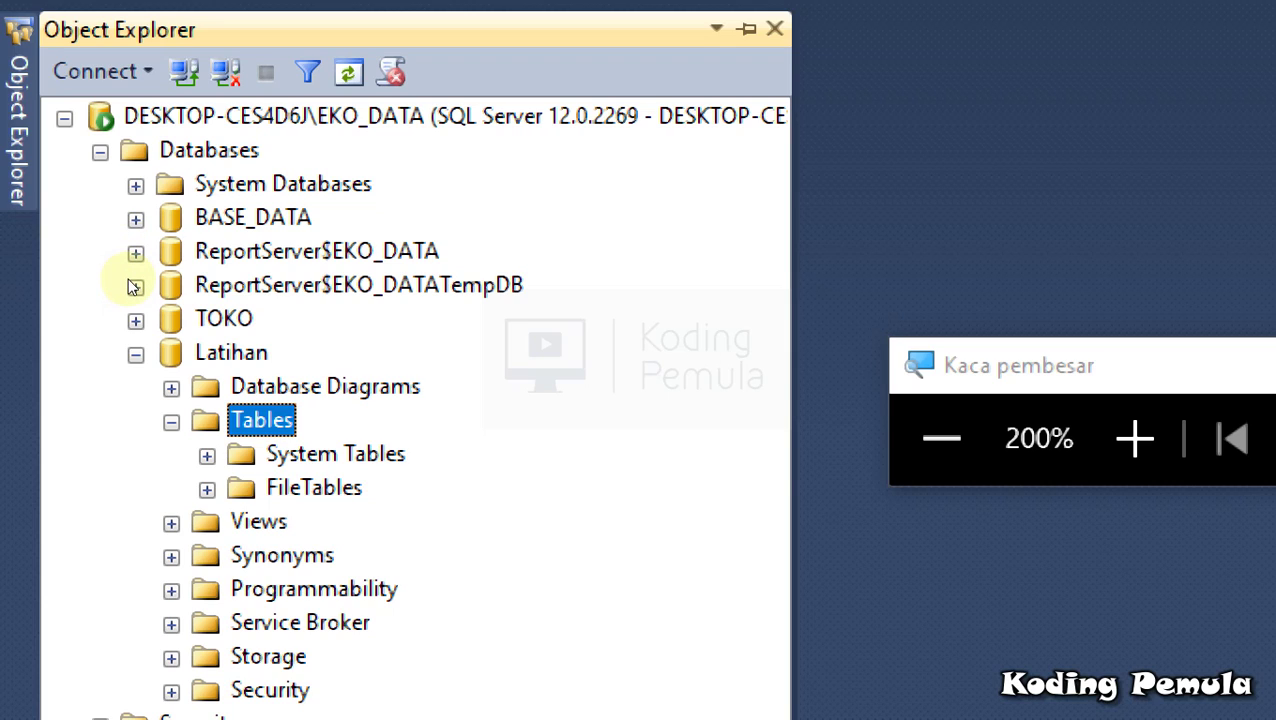
key("shift+F10")
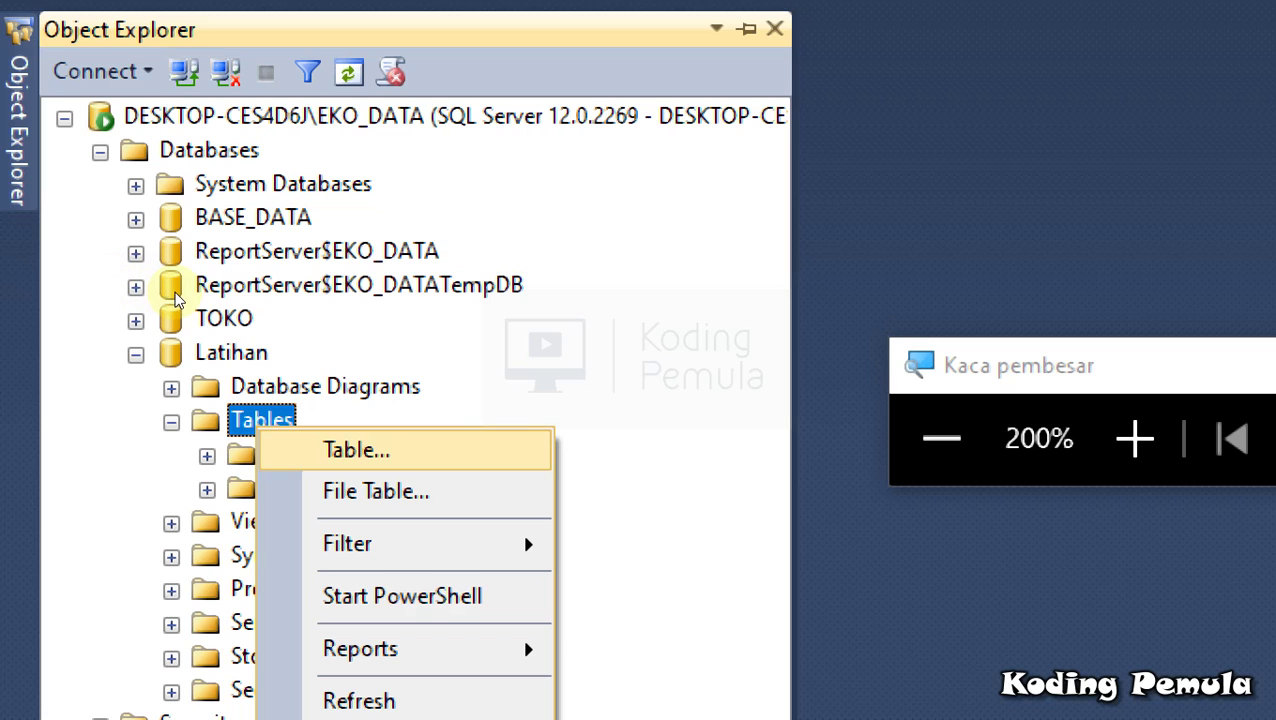
key("Escape")
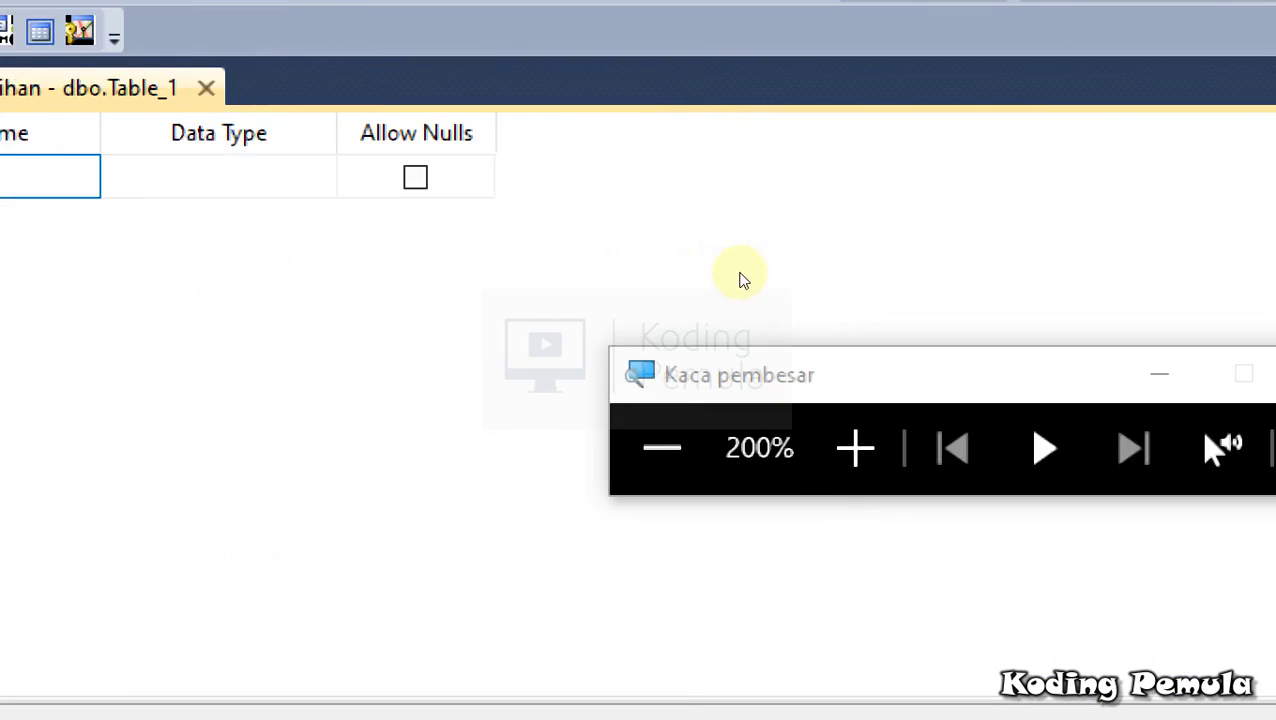
left_click(814, 252)
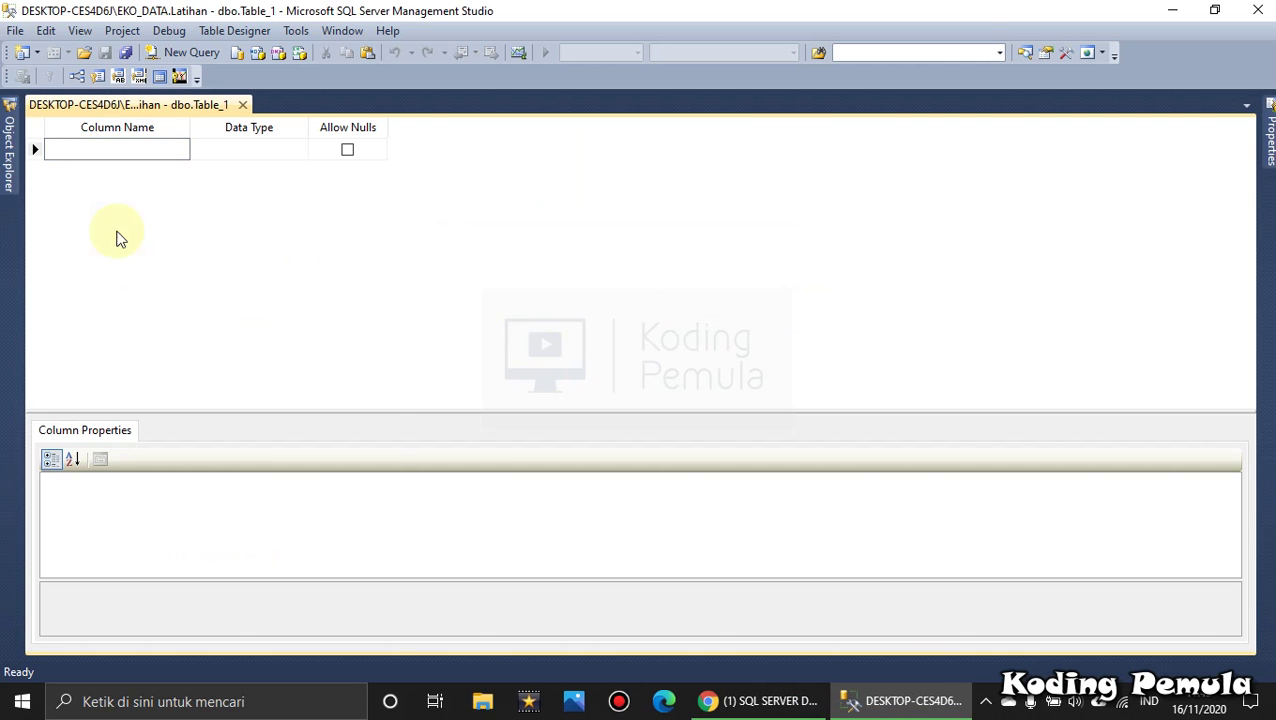
Pin Object Explorer open beside the table designer and return to the new table's empty column grid.
left_click(10, 155)
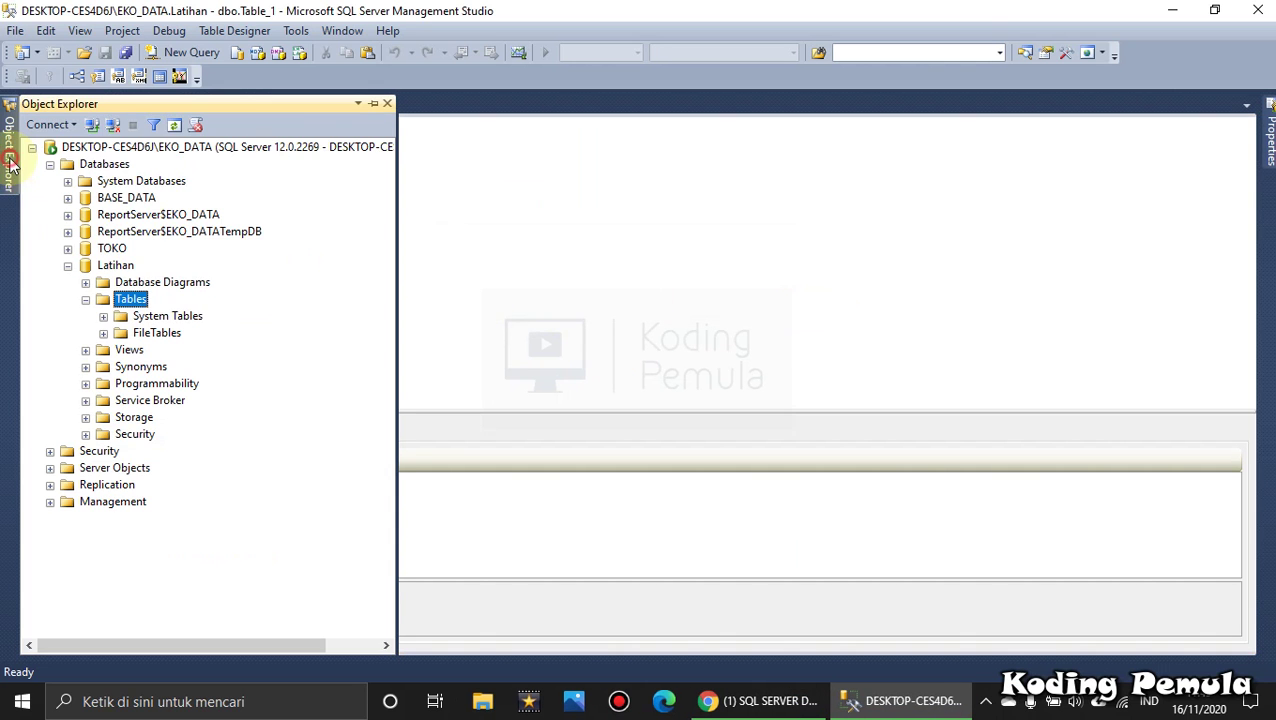
left_click(372, 105)
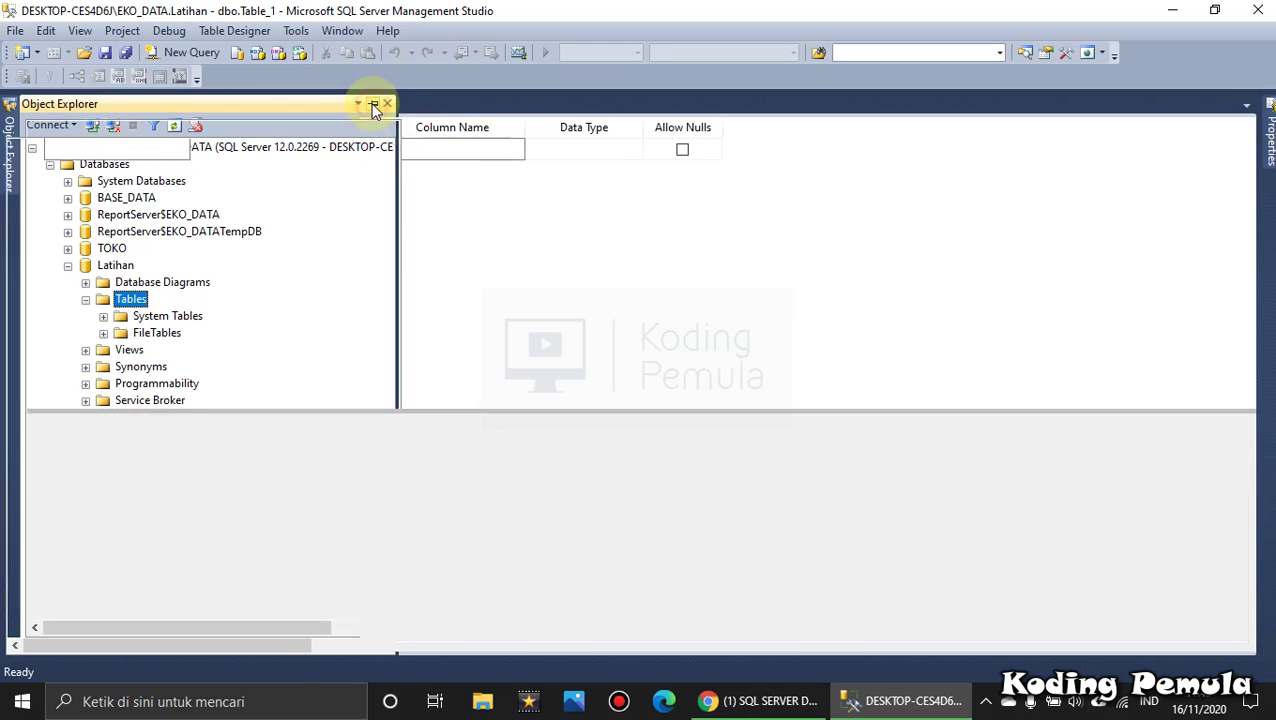
right_click(123, 300)
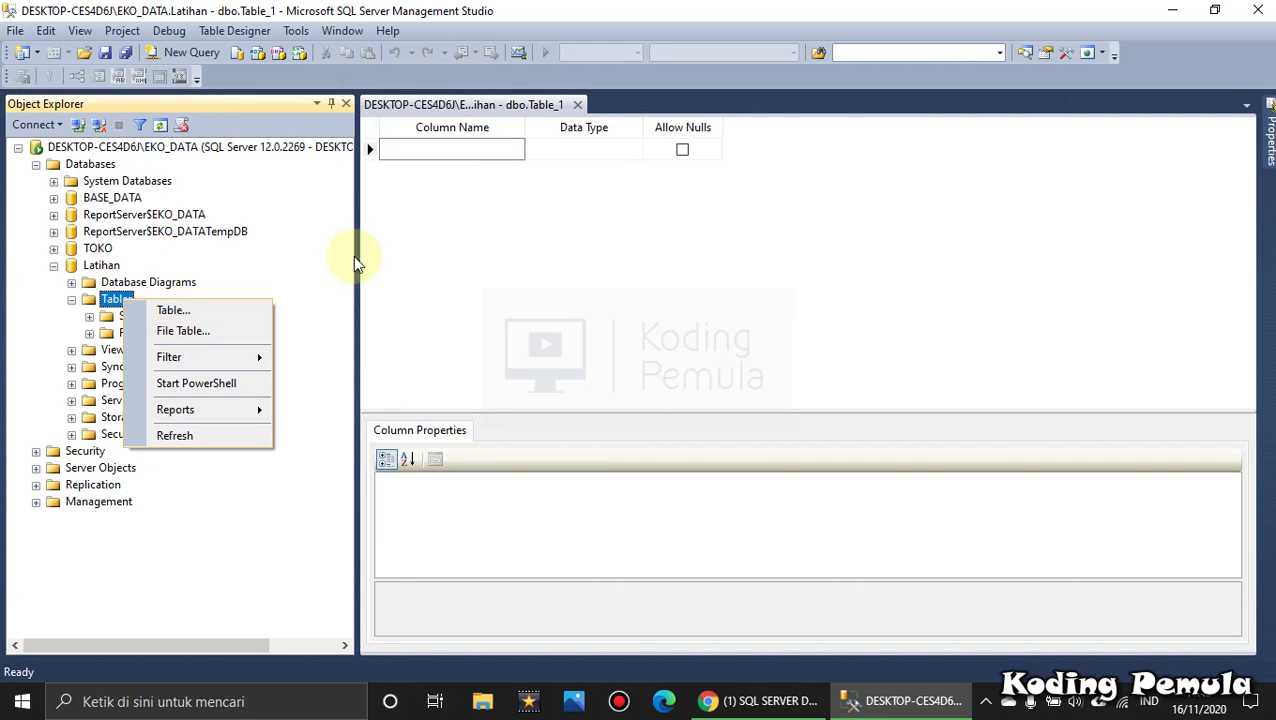
left_click(444, 236)
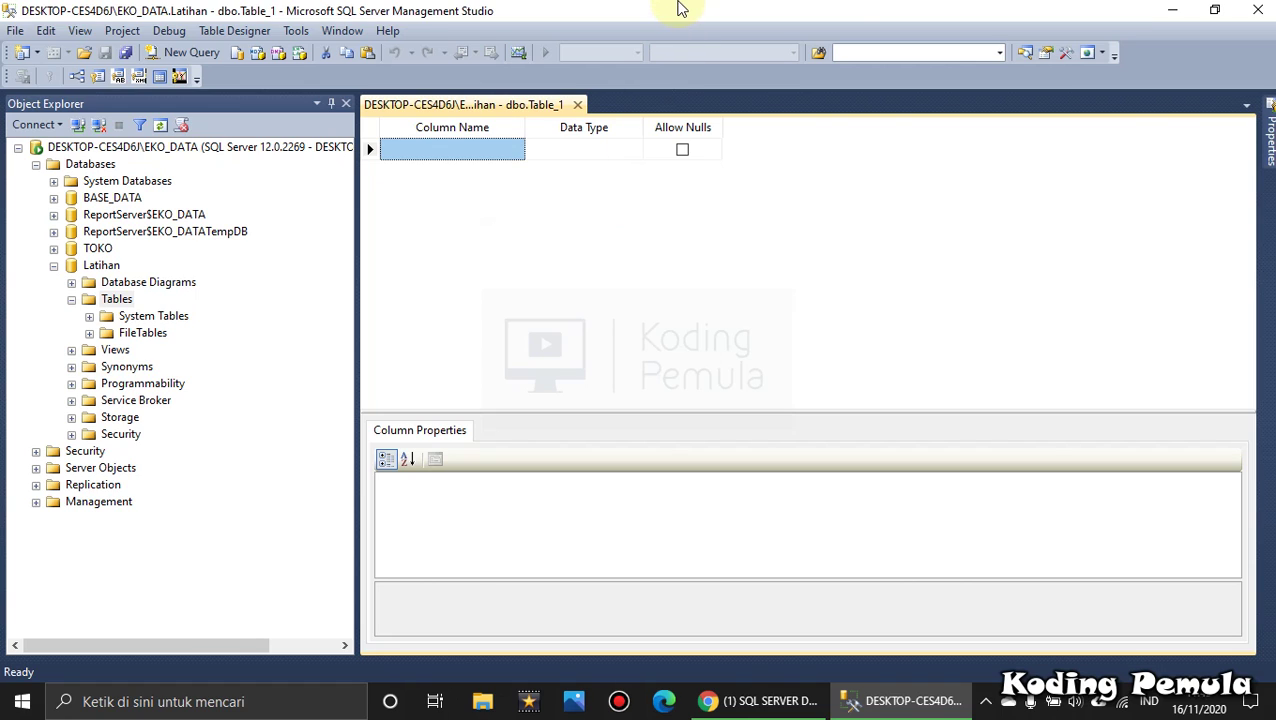
Examine the new table's Column Name, Data Type and Allow Nulls fields, including the list of available data types.
mouse_move(679, 8)
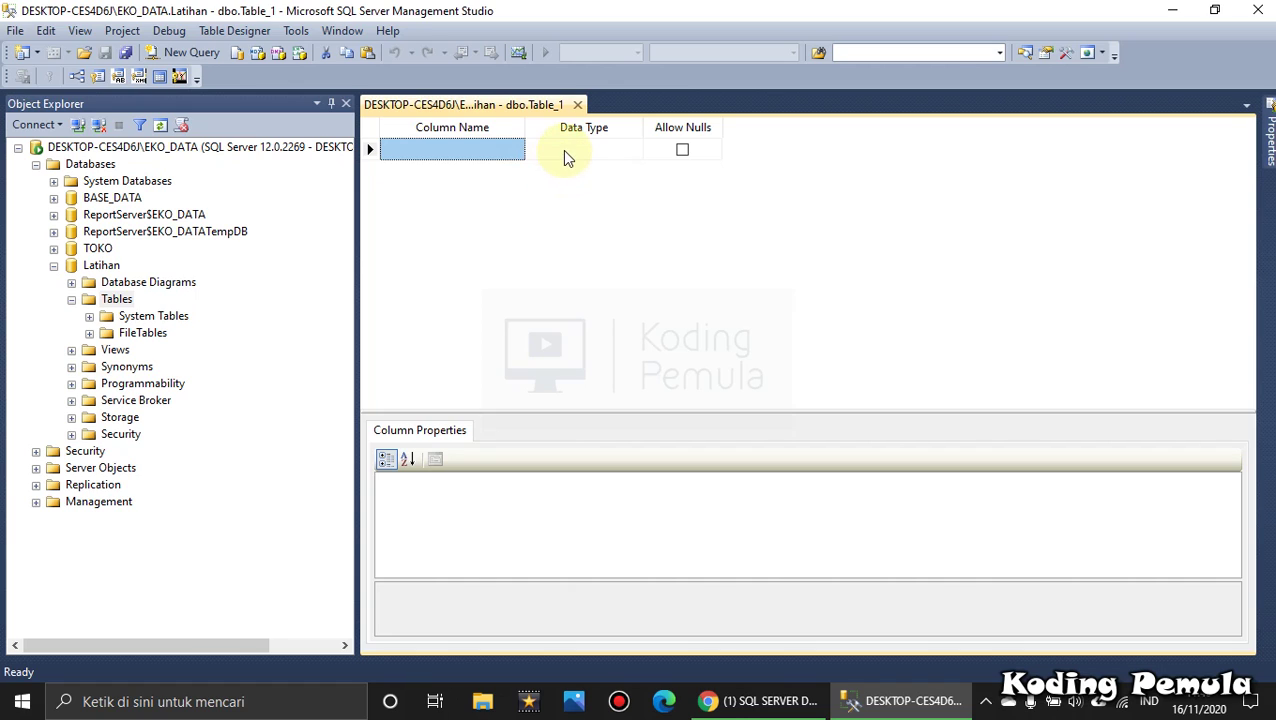
left_click(562, 148)
left_click(484, 148)
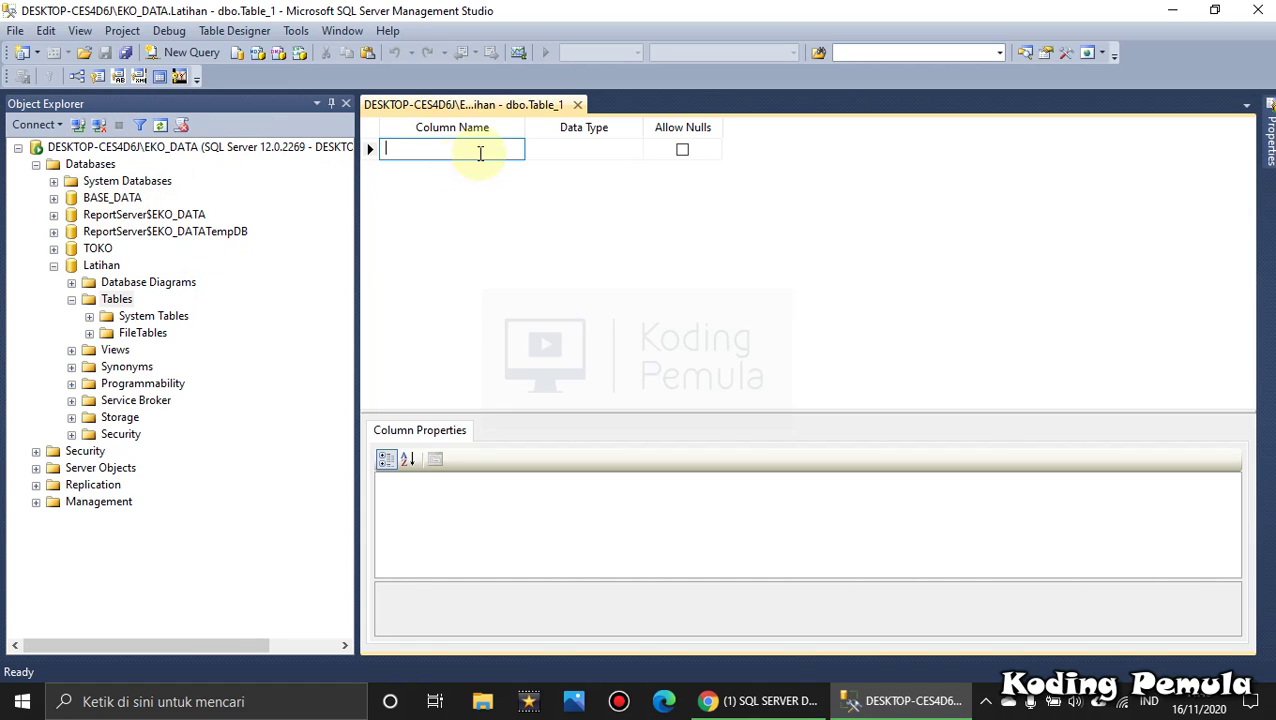
left_click(558, 150)
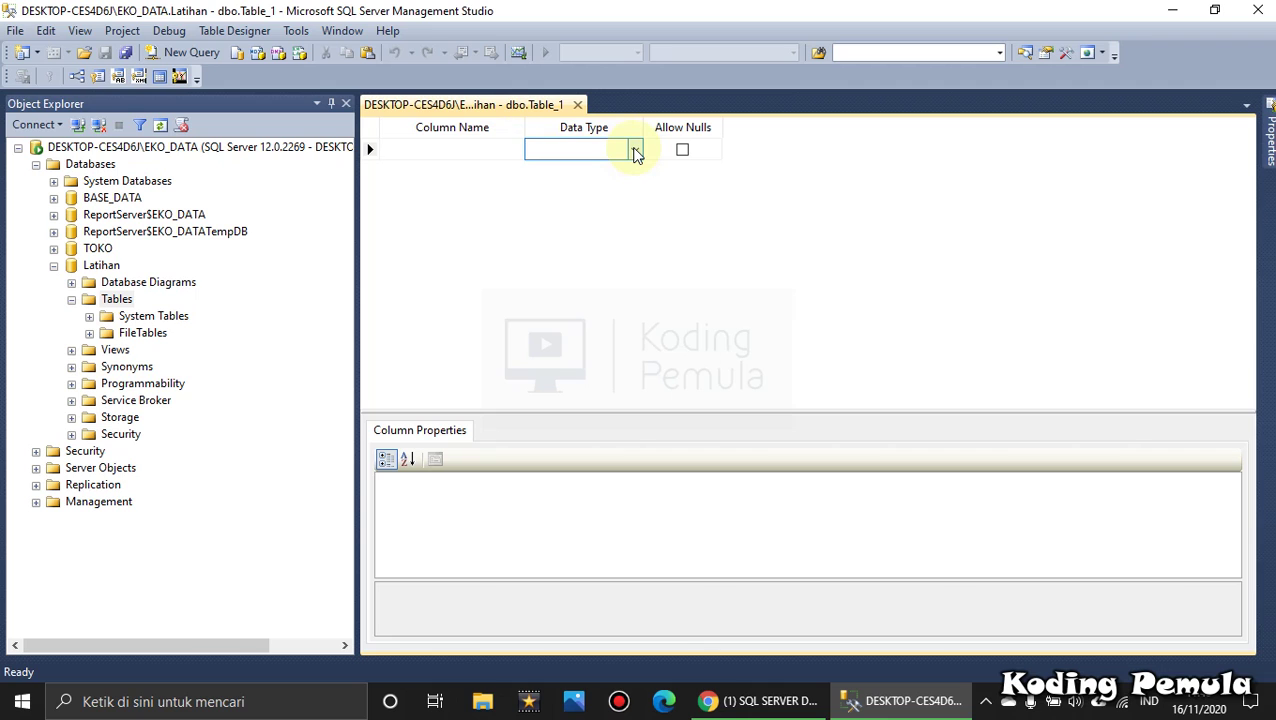
left_click(636, 151)
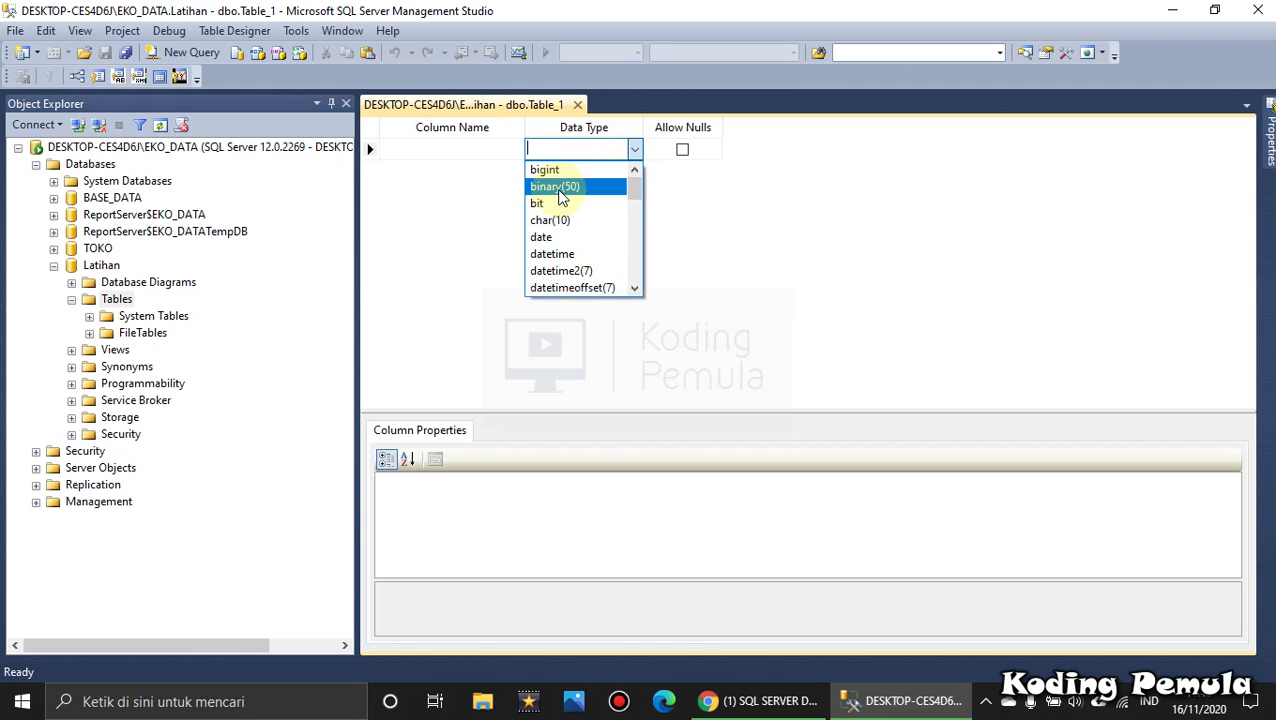
scroll(563, 193, "down", 4)
scroll(563, 197, "down", 5)
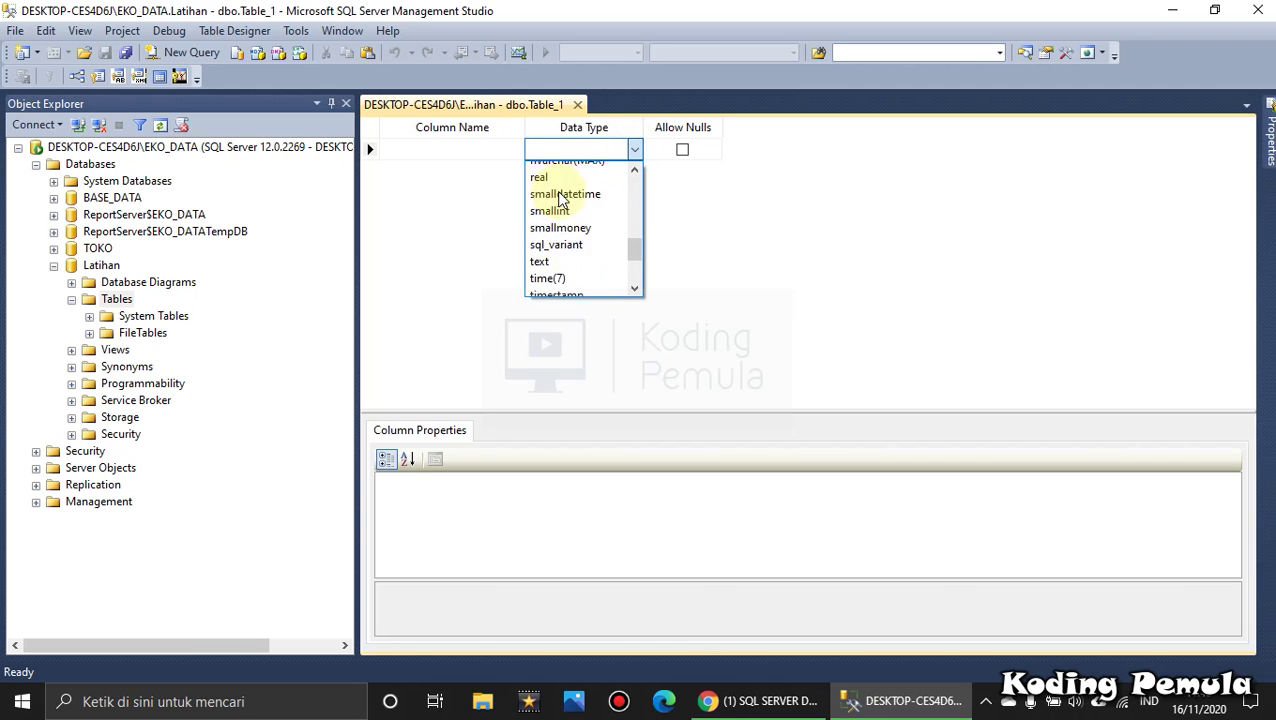
scroll(582, 226, "up", 6)
scroll(580, 225, "up", 4)
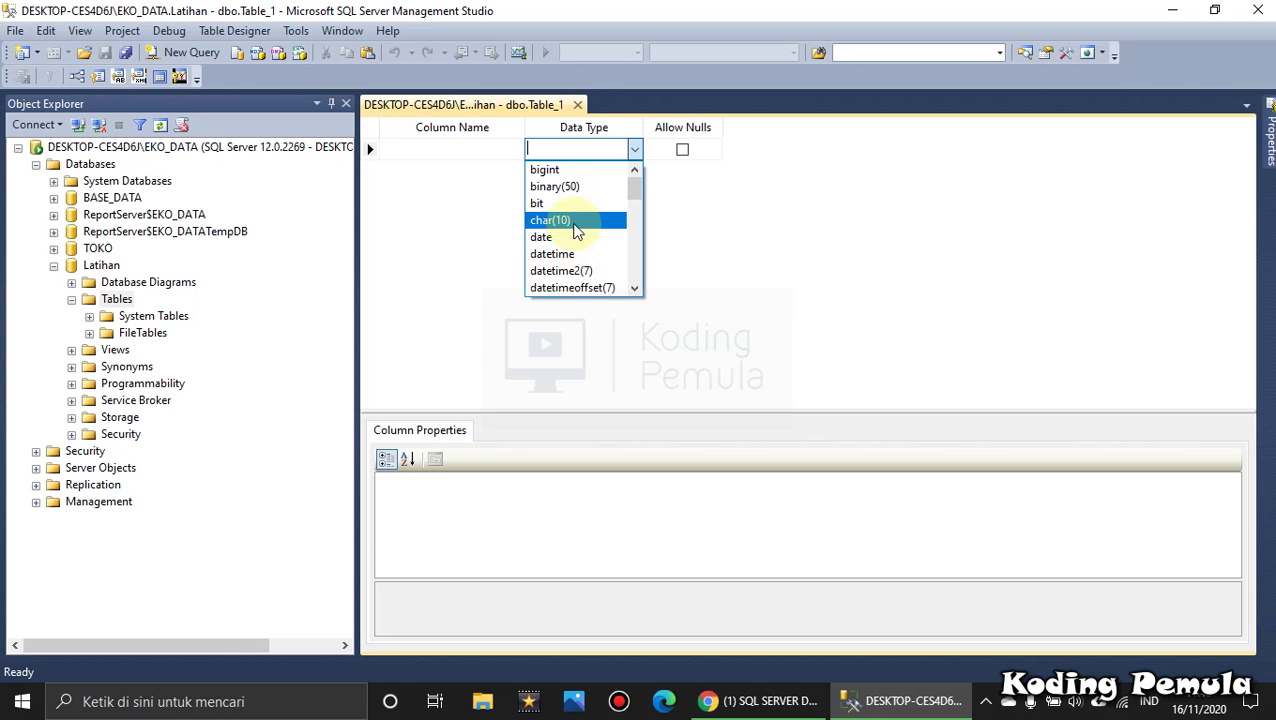
scroll(573, 205, "down", 3)
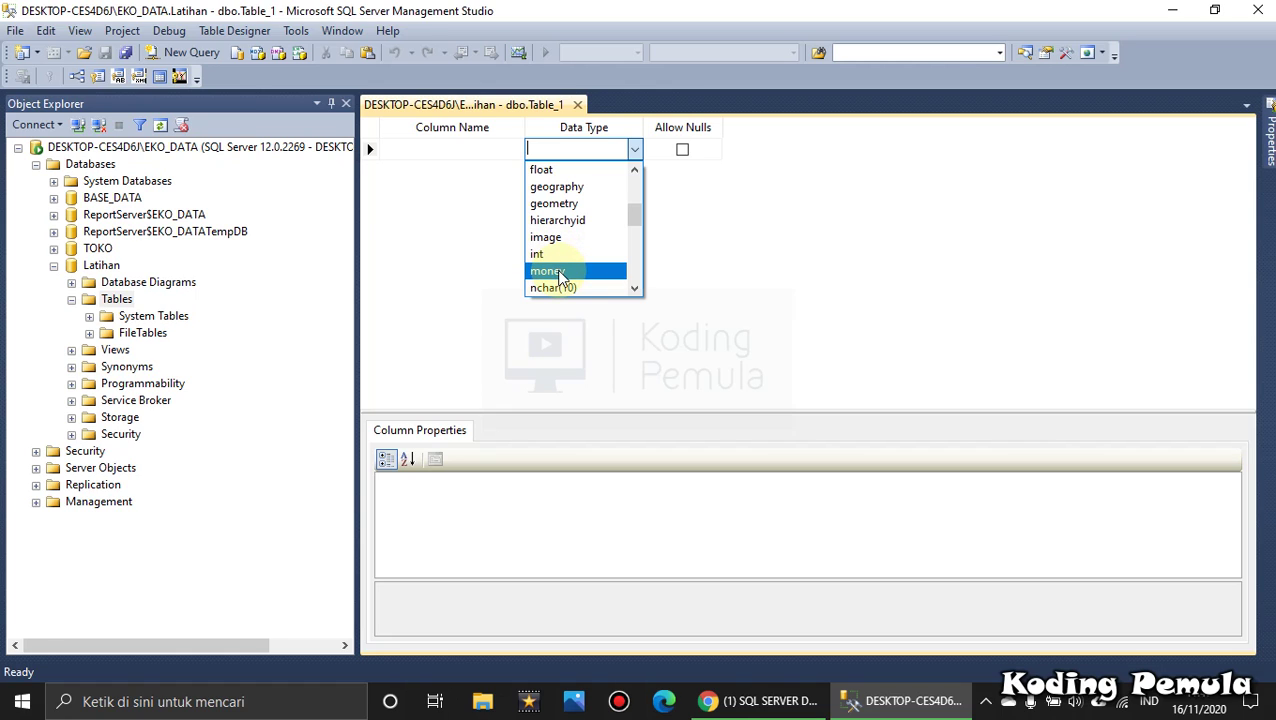
scroll(562, 265, "down", 3)
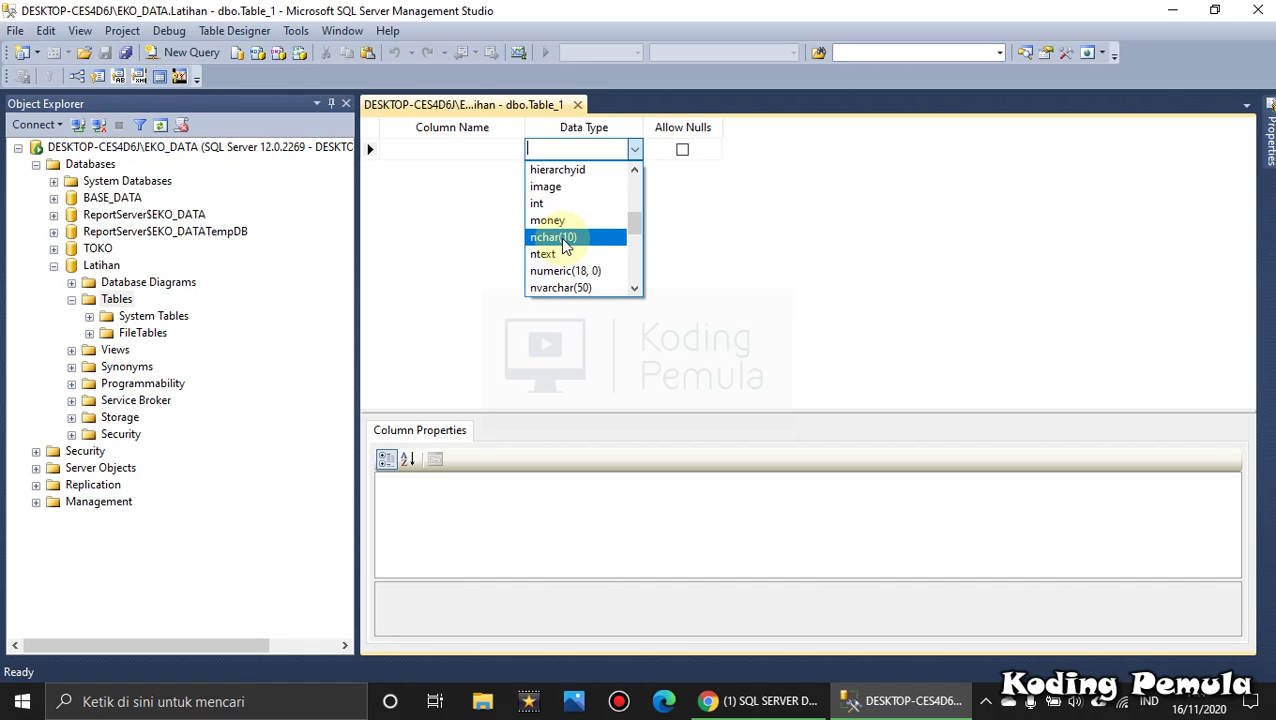
left_click(719, 149)
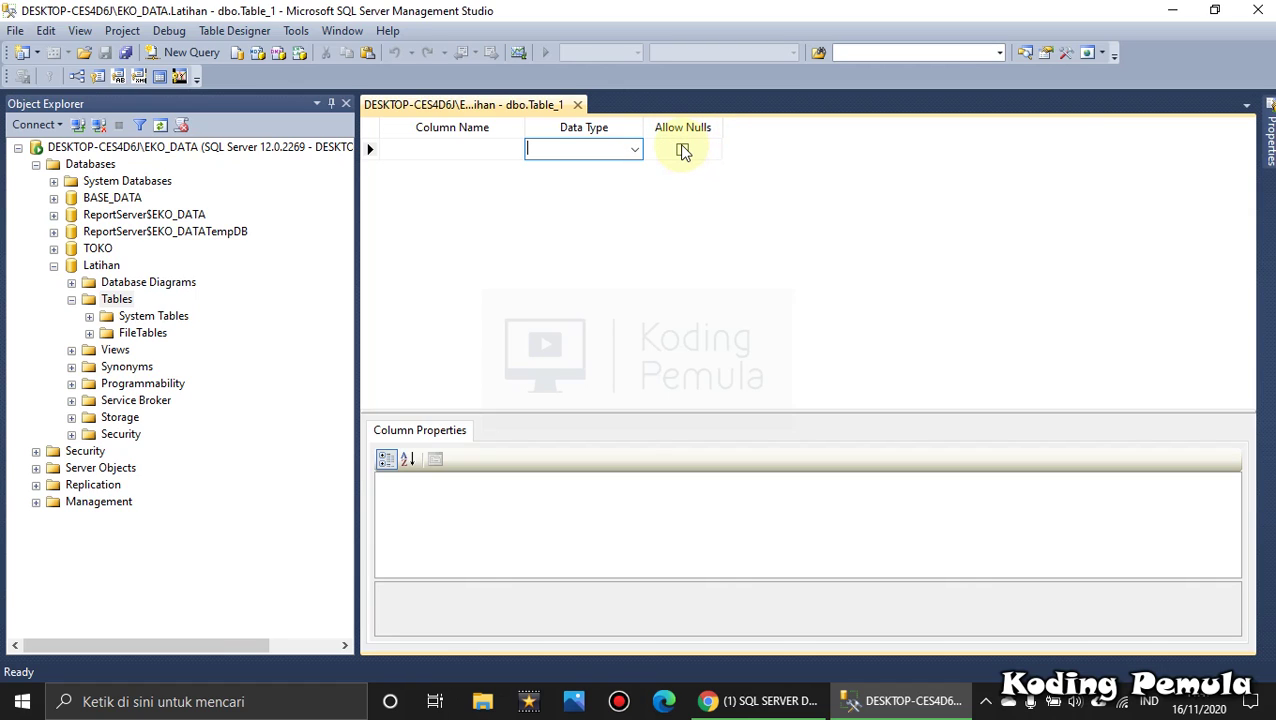
Name the table's first column NIM, leaving its Allow Nulls option off.
left_click(683, 150)
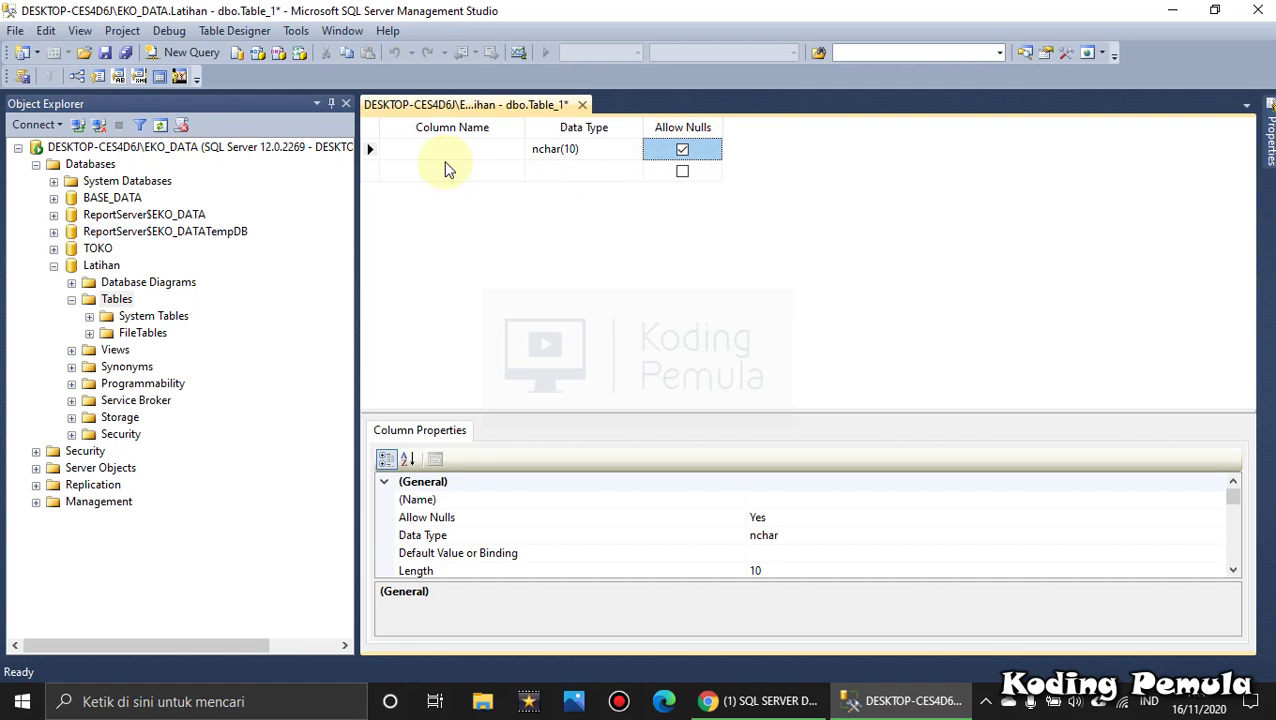
left_click(423, 148)
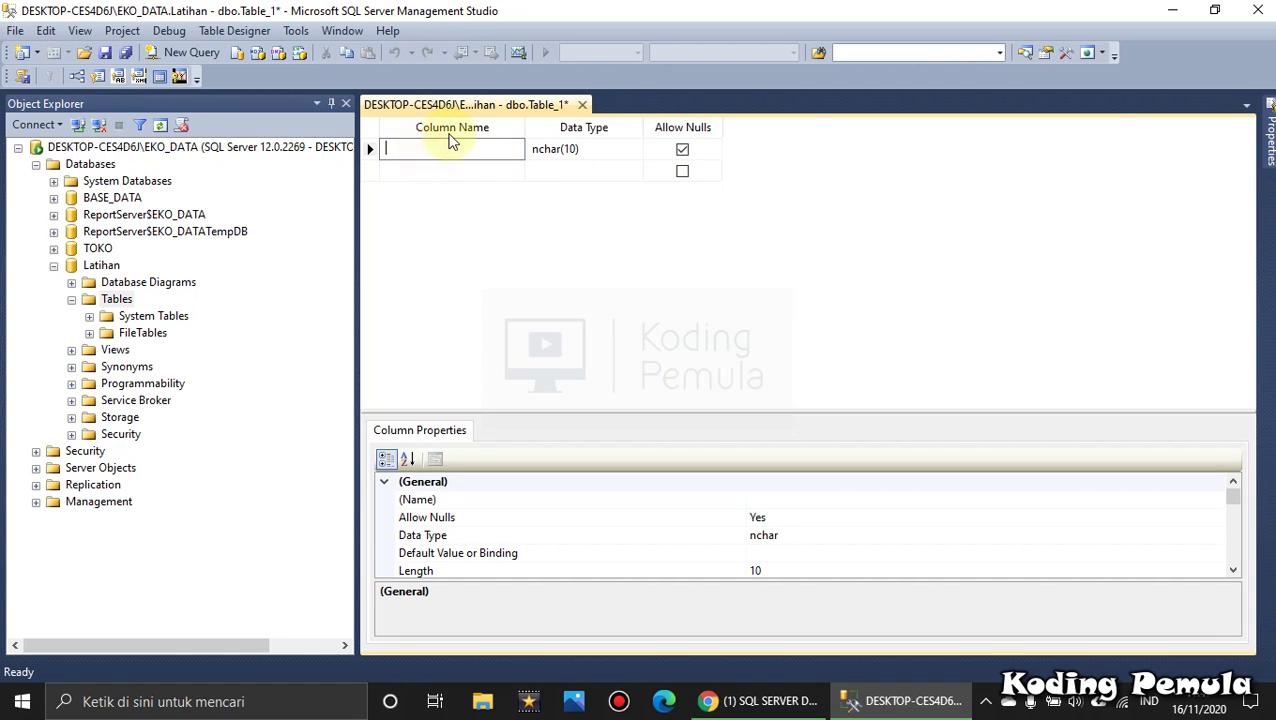
left_click(682, 150)
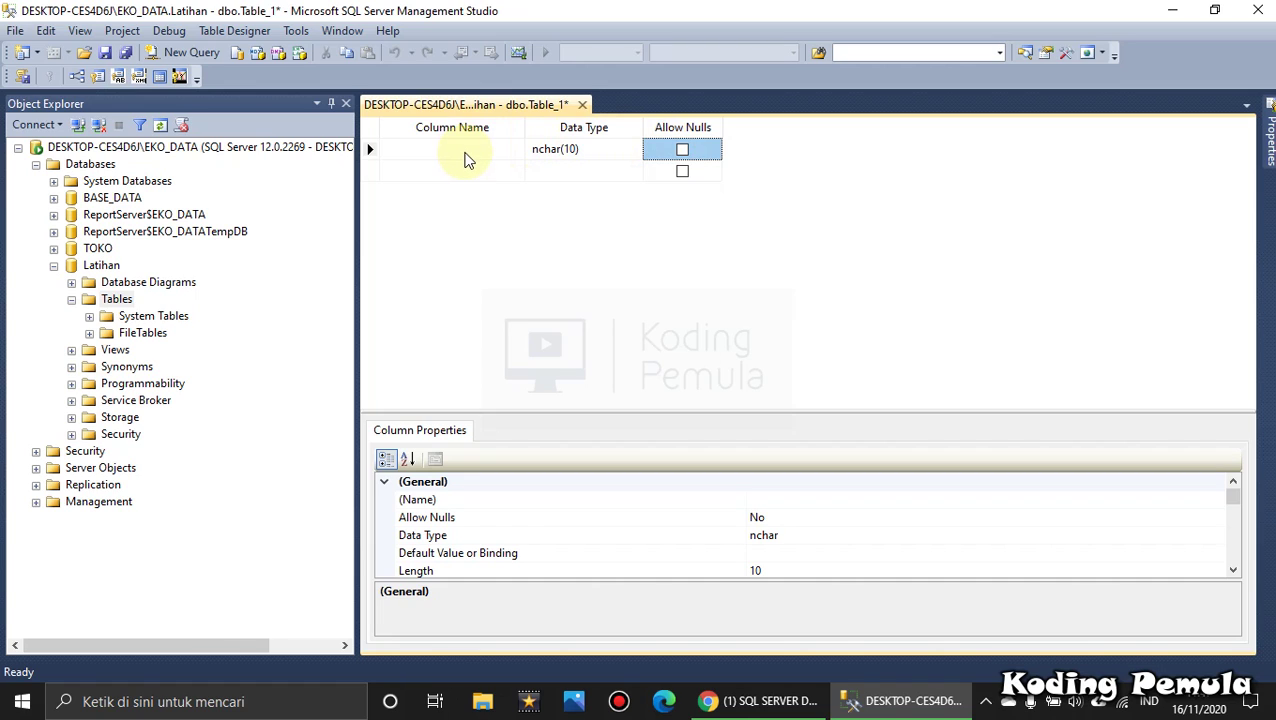
left_click(465, 152)
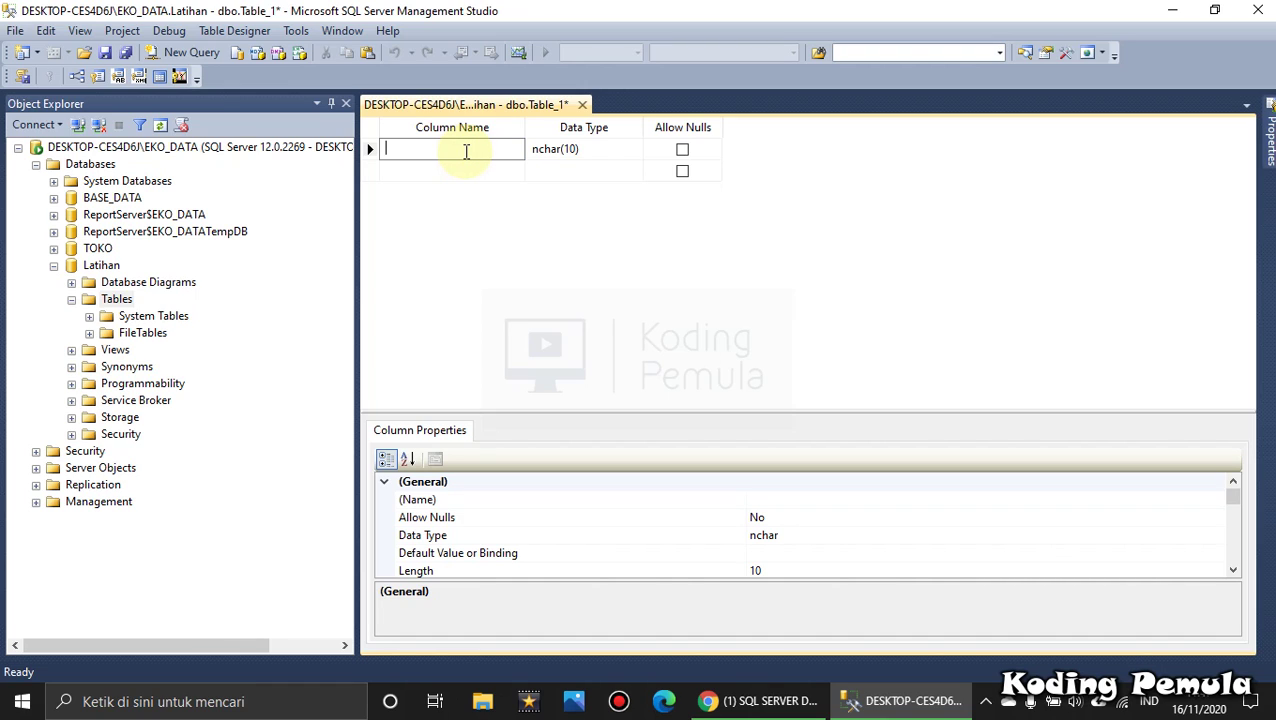
type("nim")
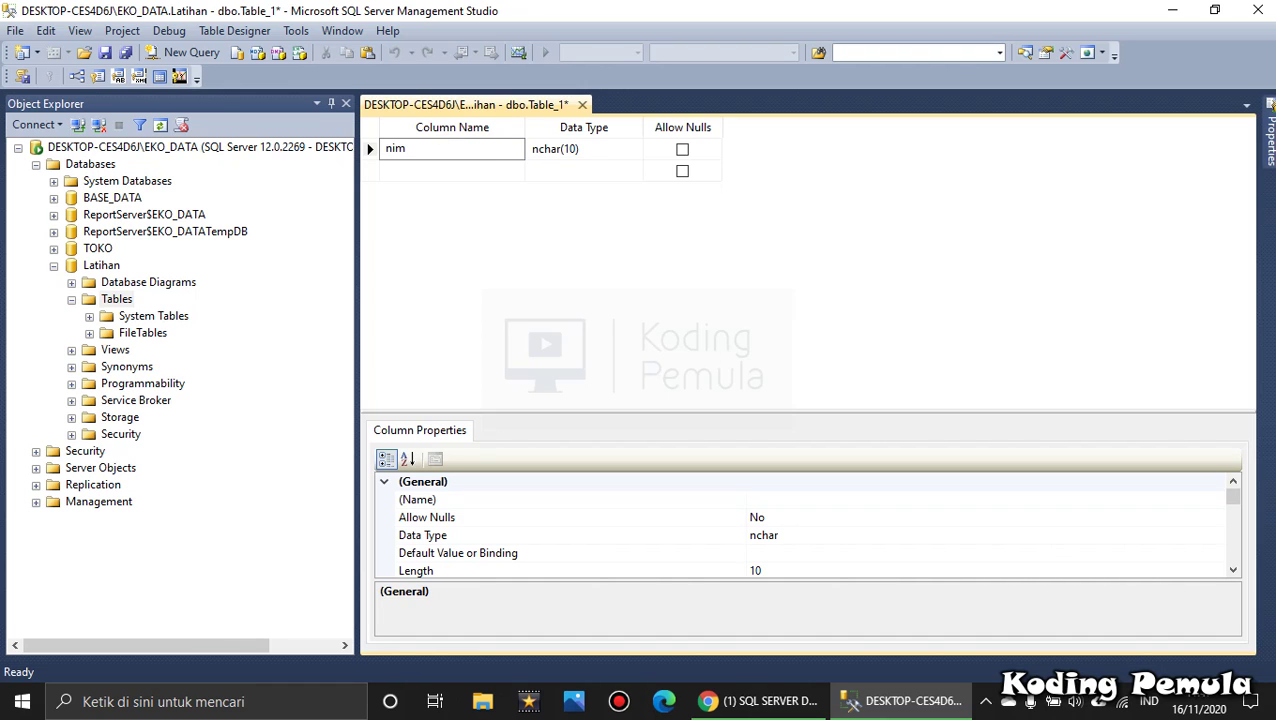
key("BackSpace")
key("BackSpace")
key("BackSpace")
type("NIM")
Set the NIM column's data type to nchar(12) and switch on its Allow Nulls option.
left_click(576, 149)
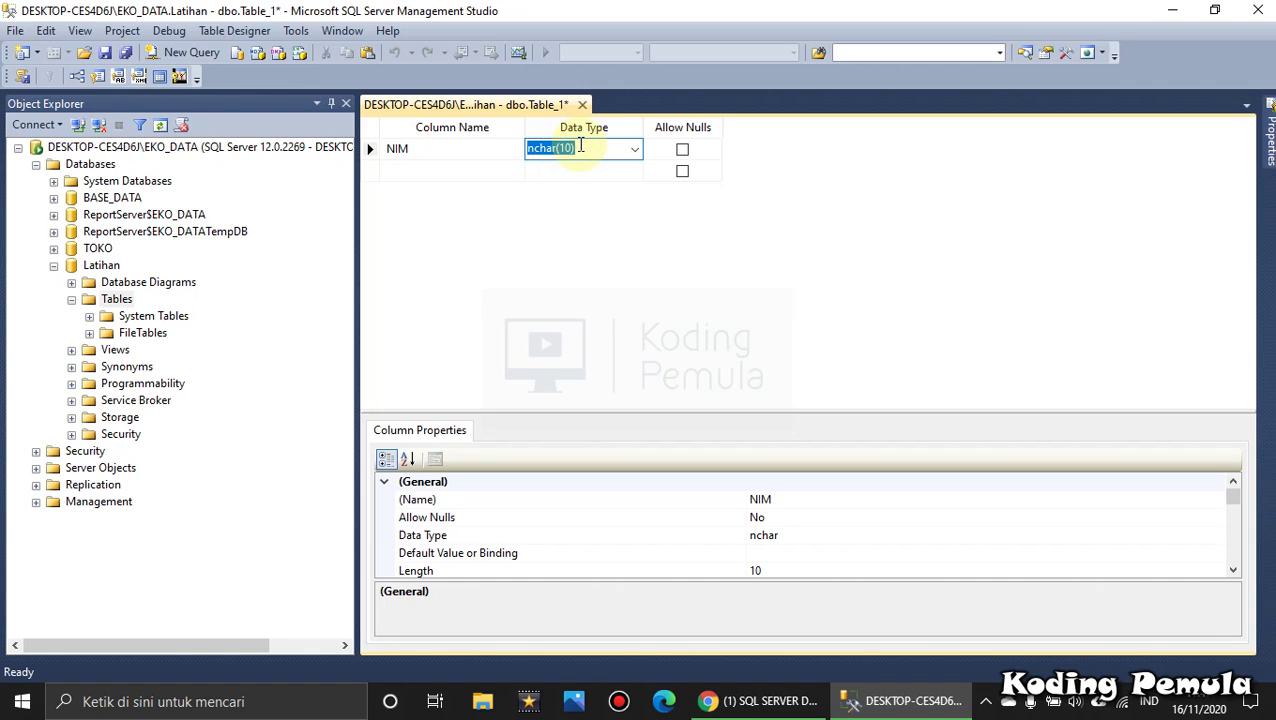
left_click(570, 148)
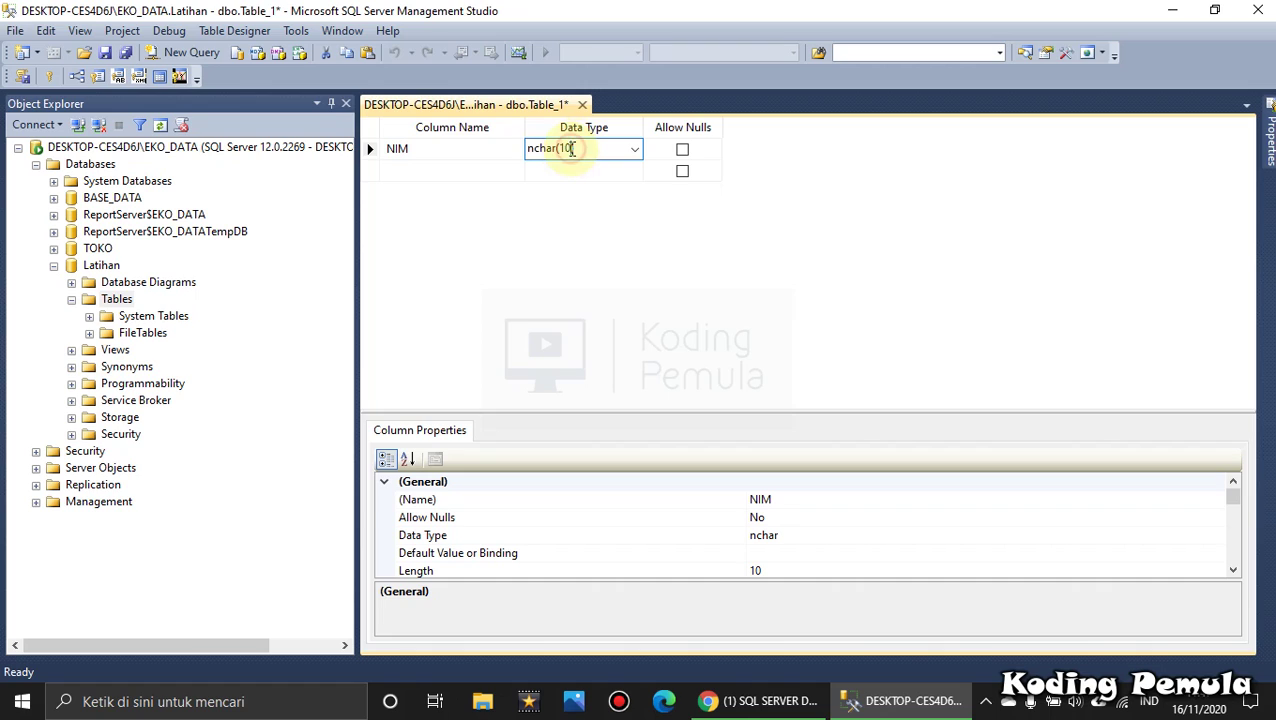
double_click(564, 148)
left_click_drag(564, 148, 560, 148)
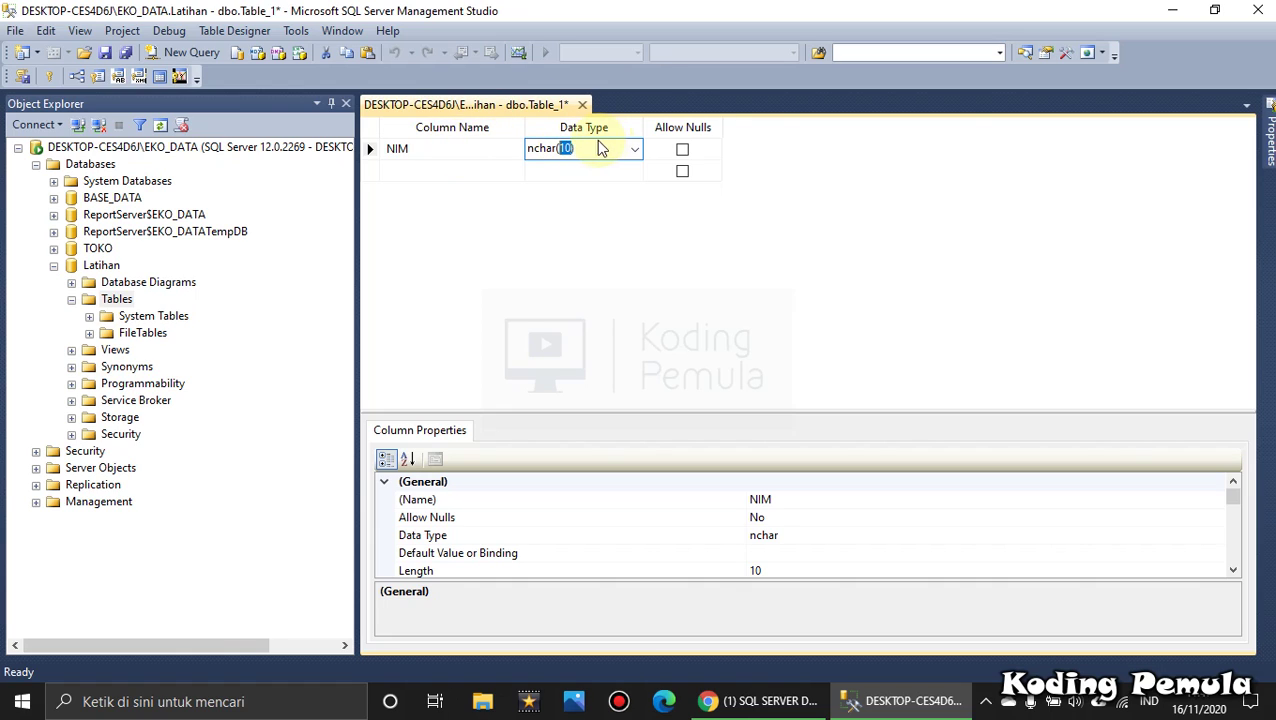
left_click(570, 148)
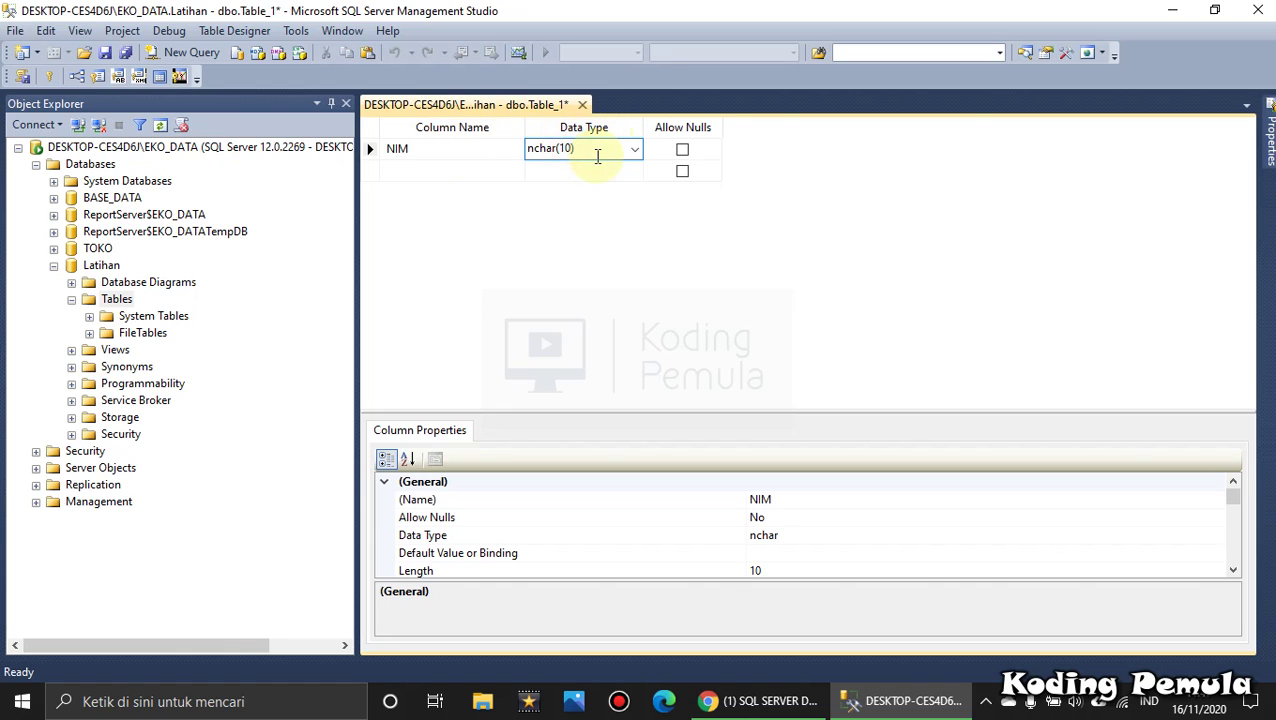
key("BackSpace")
type("2")
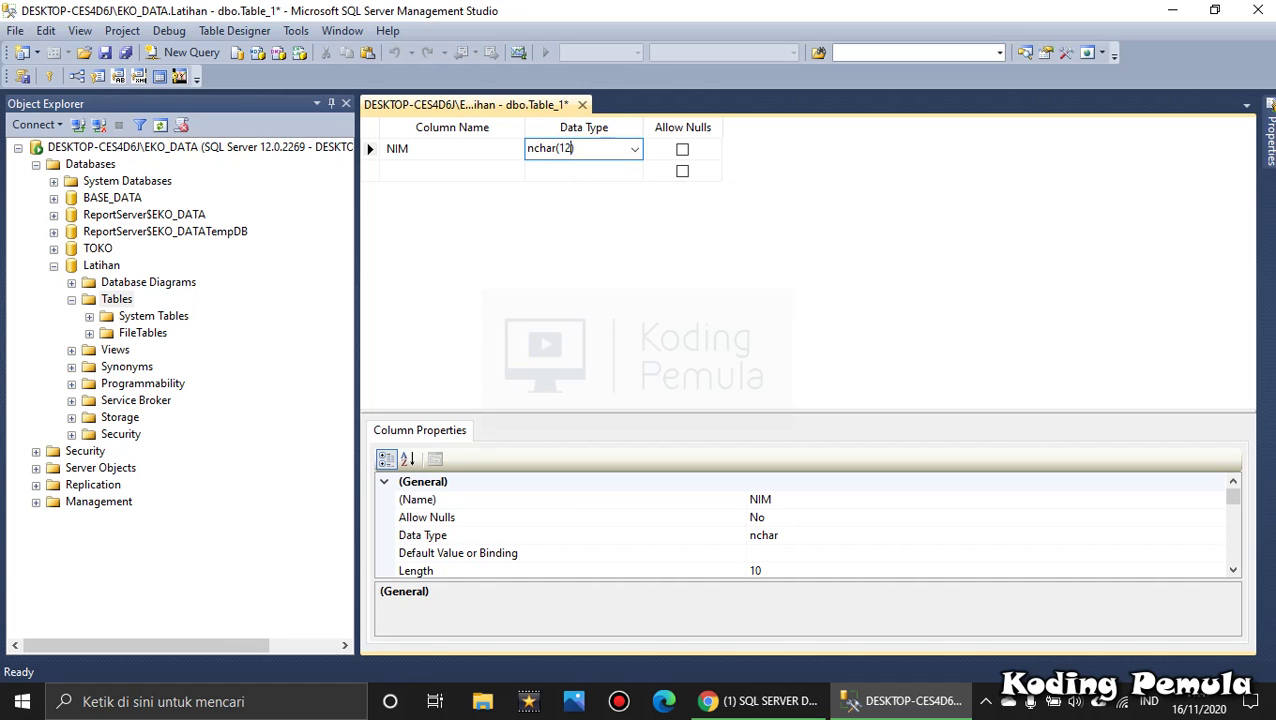
left_click(598, 175)
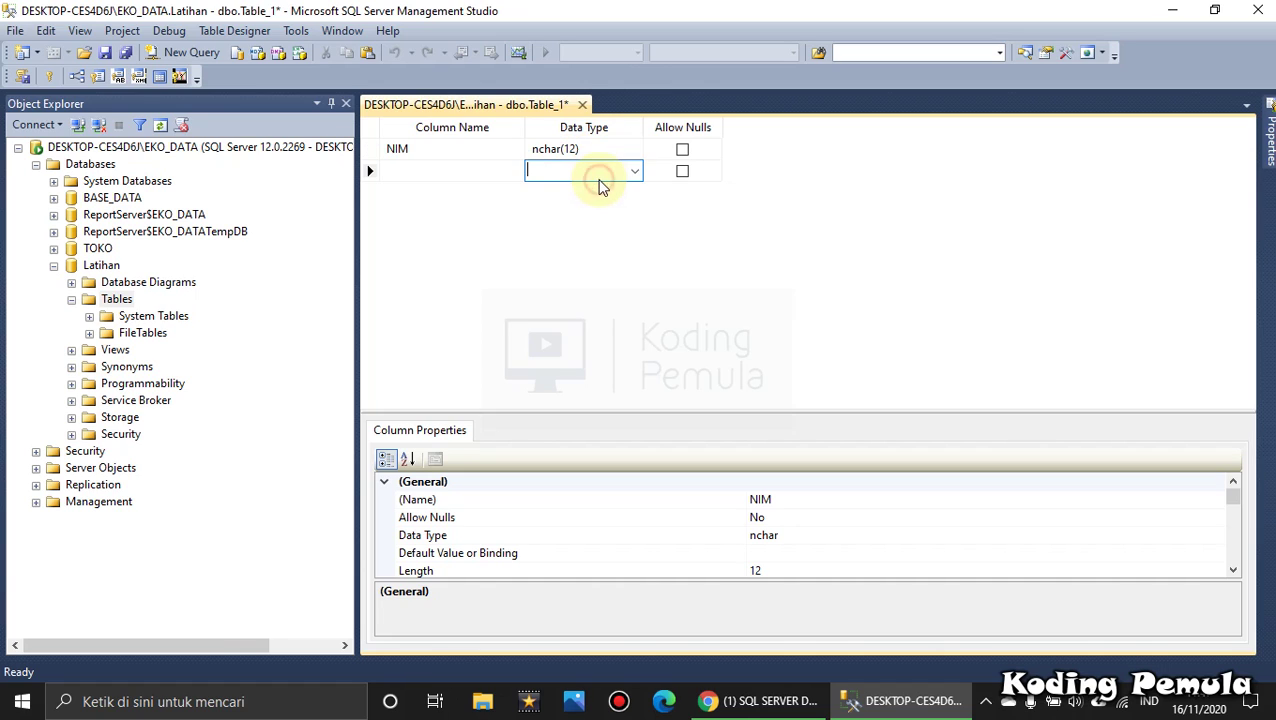
left_click(438, 150)
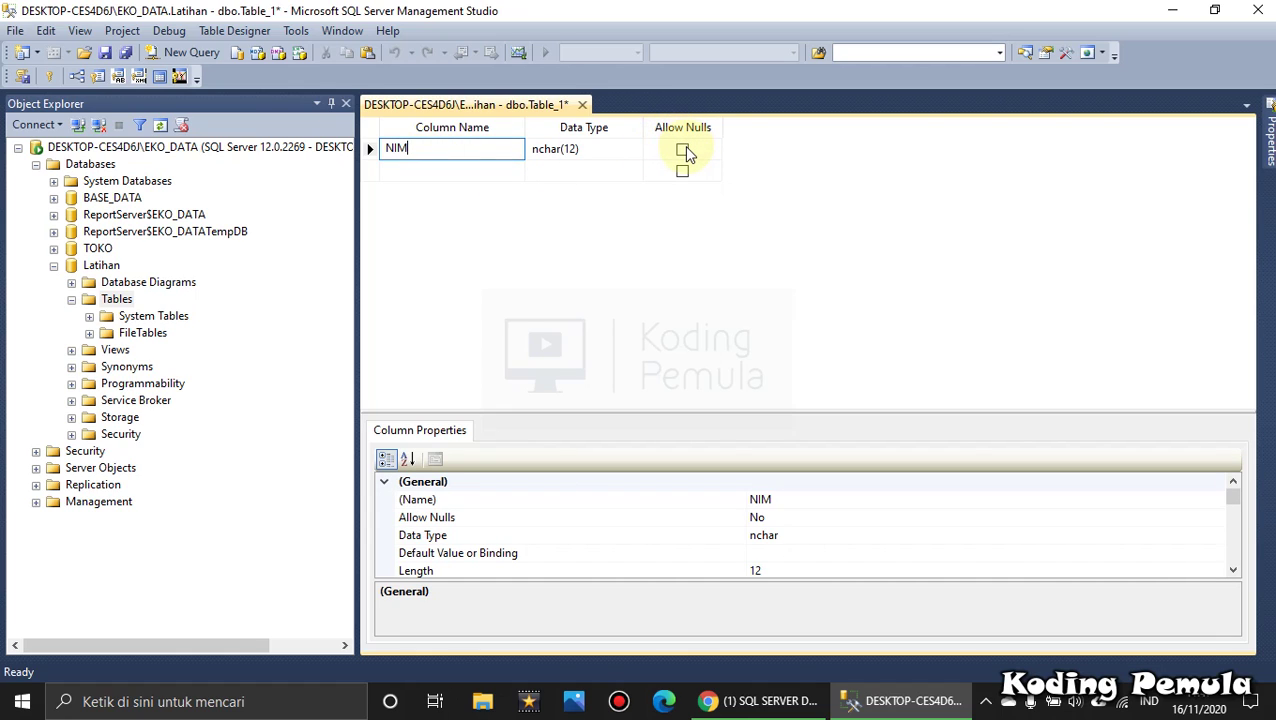
left_click(683, 151)
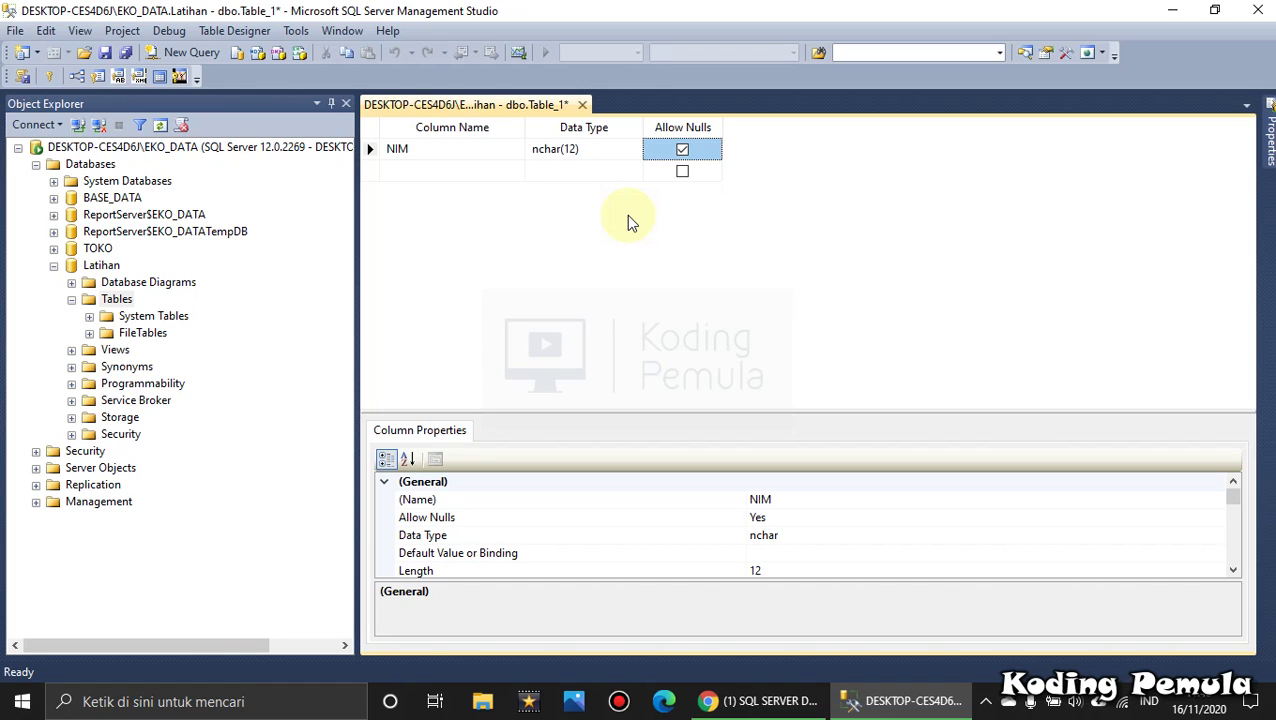
Add a second column named NAMA below NIM.
left_click(405, 171)
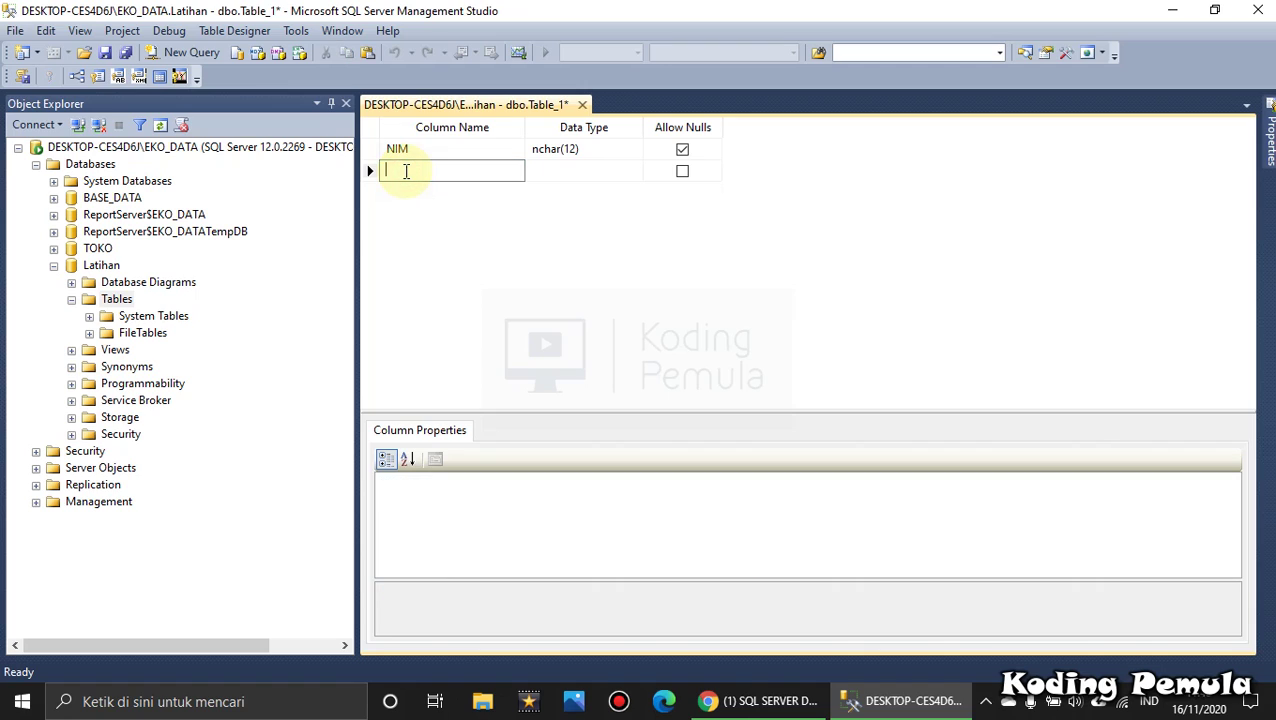
type("nama")
key("BackSpace")
key("BackSpace")
key("BackSpace")
key("BackSpace")
type("NAMA")
Set the NAMA column's data type to nchar(50) and disallow nulls for both NIM and NAMA.
left_click(563, 170)
left_click(567, 169)
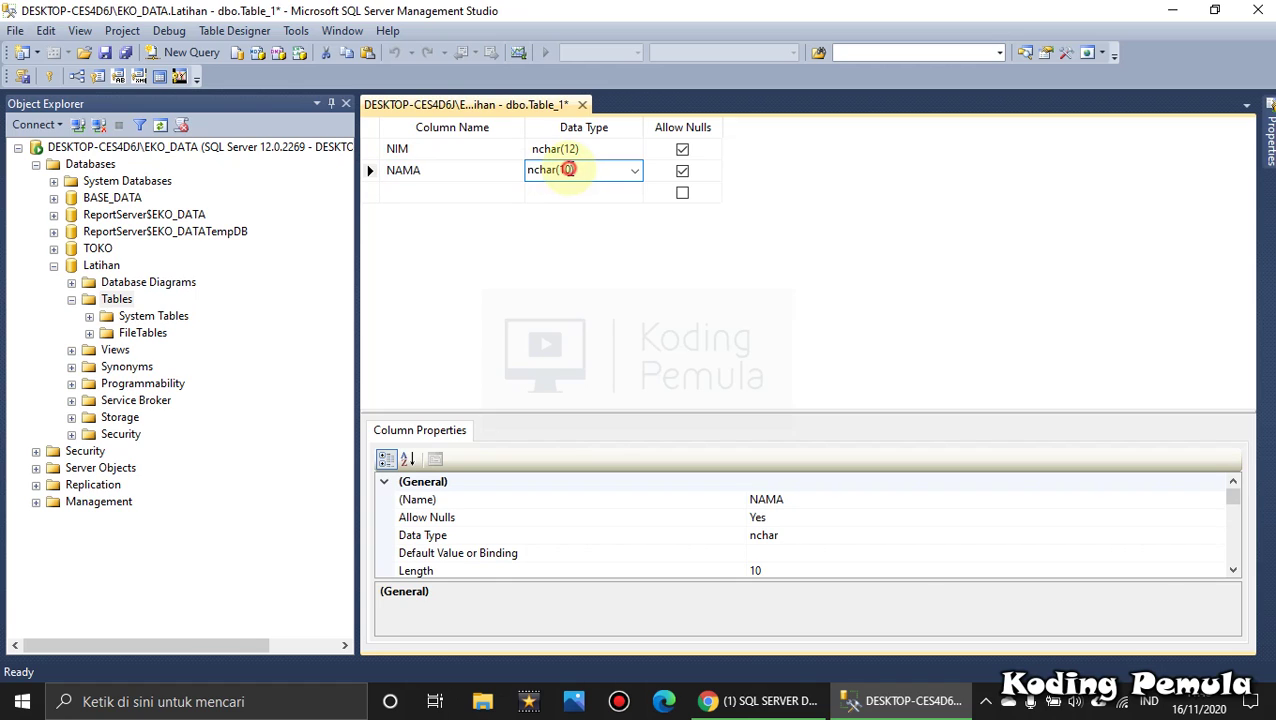
key("BackSpace")
key("BackSpace")
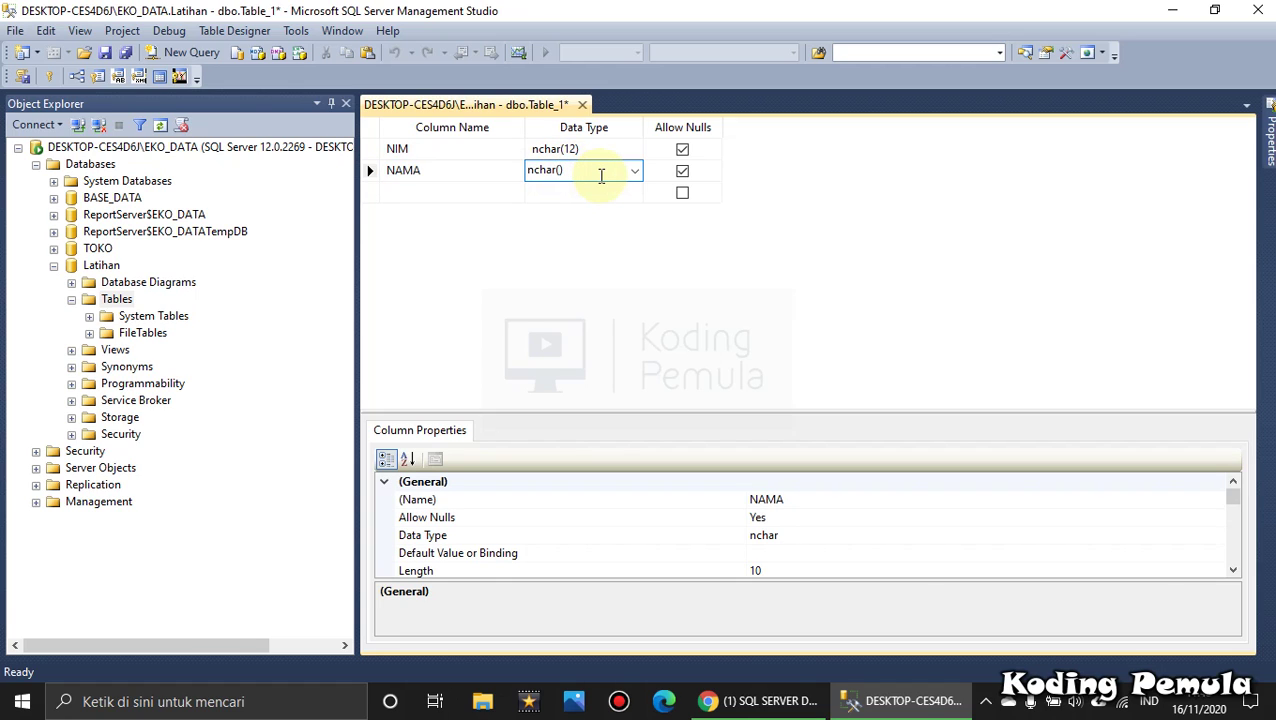
type("50")
left_click(682, 149)
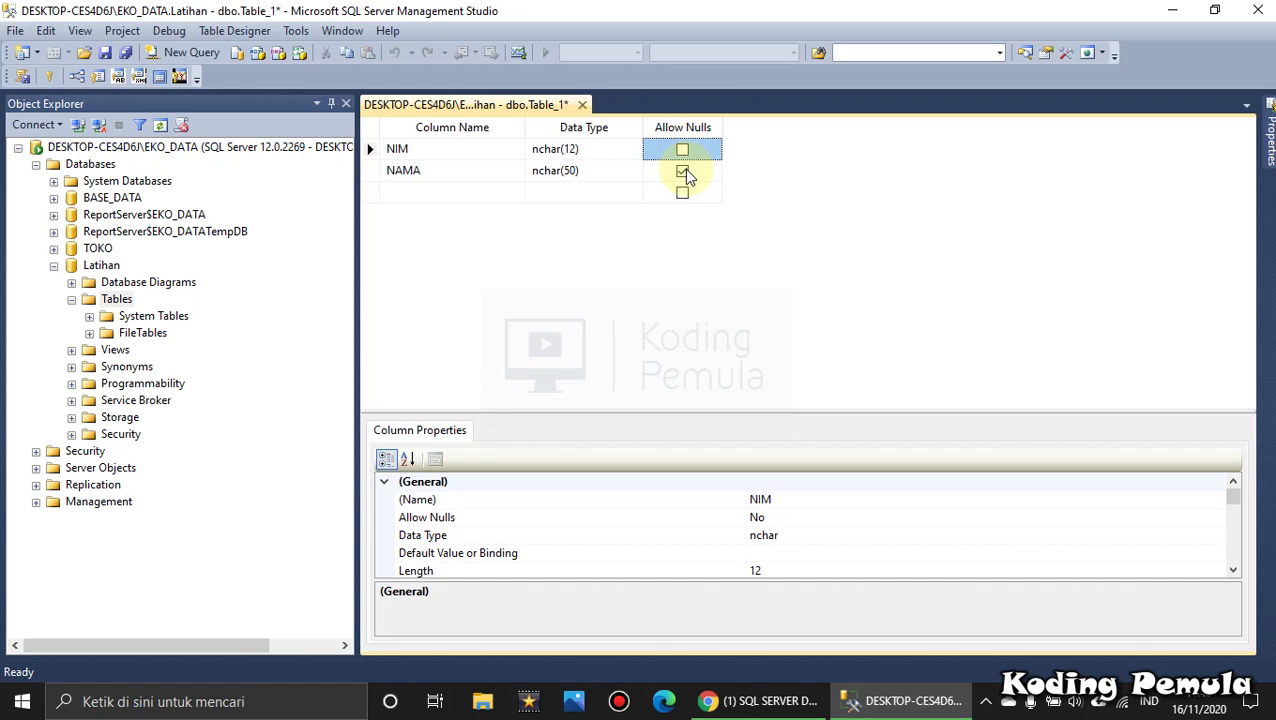
left_click(684, 172)
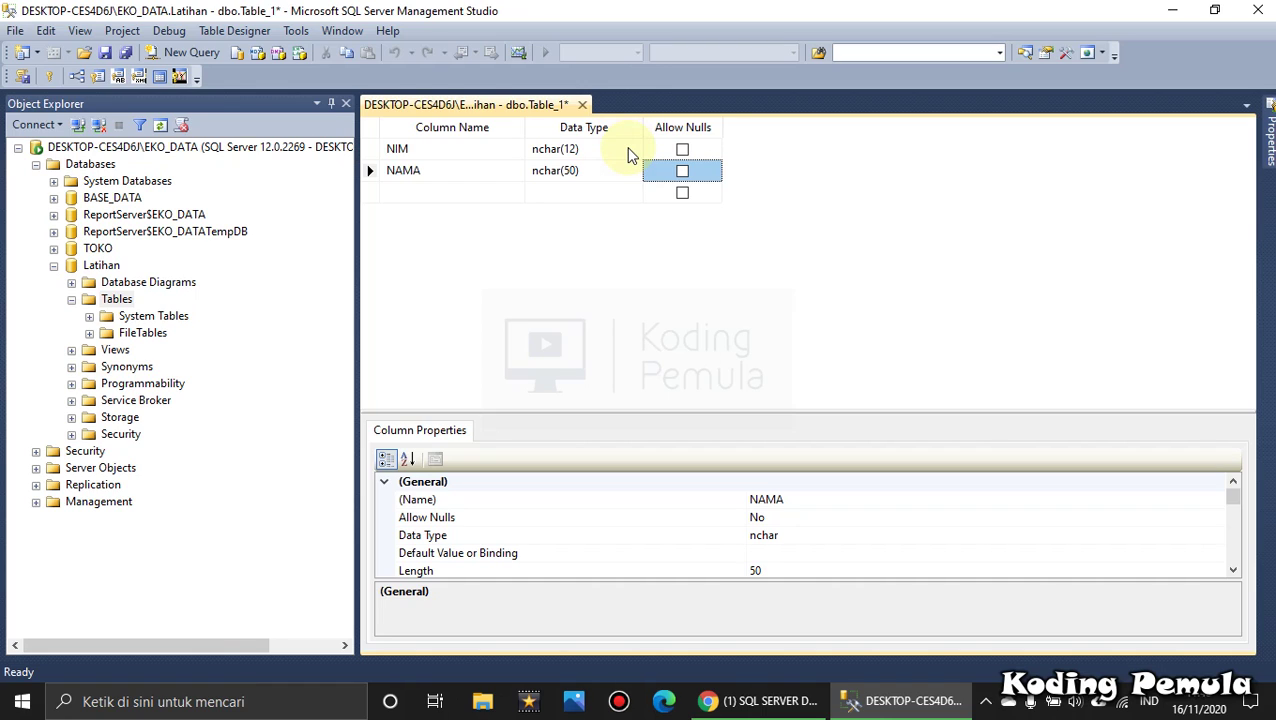
Add a third column named HP with data type nchar(13), keeping nulls allowed for it.
left_click(418, 192)
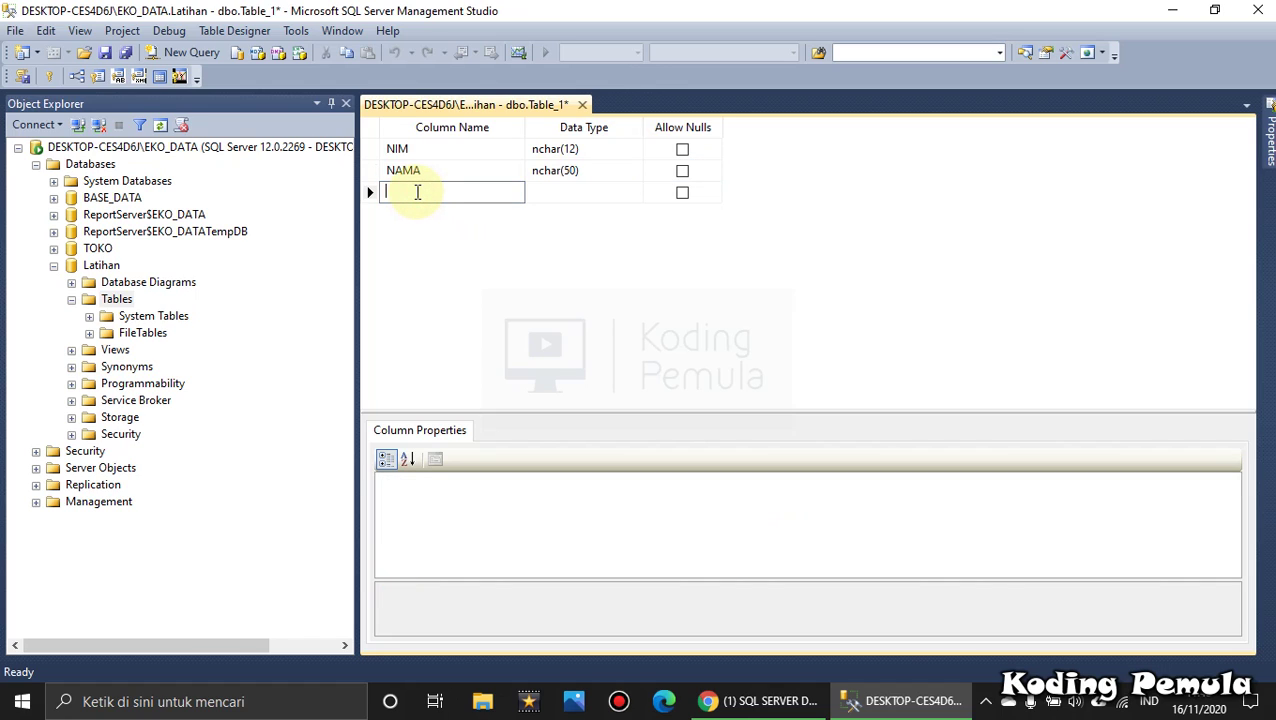
type("H")
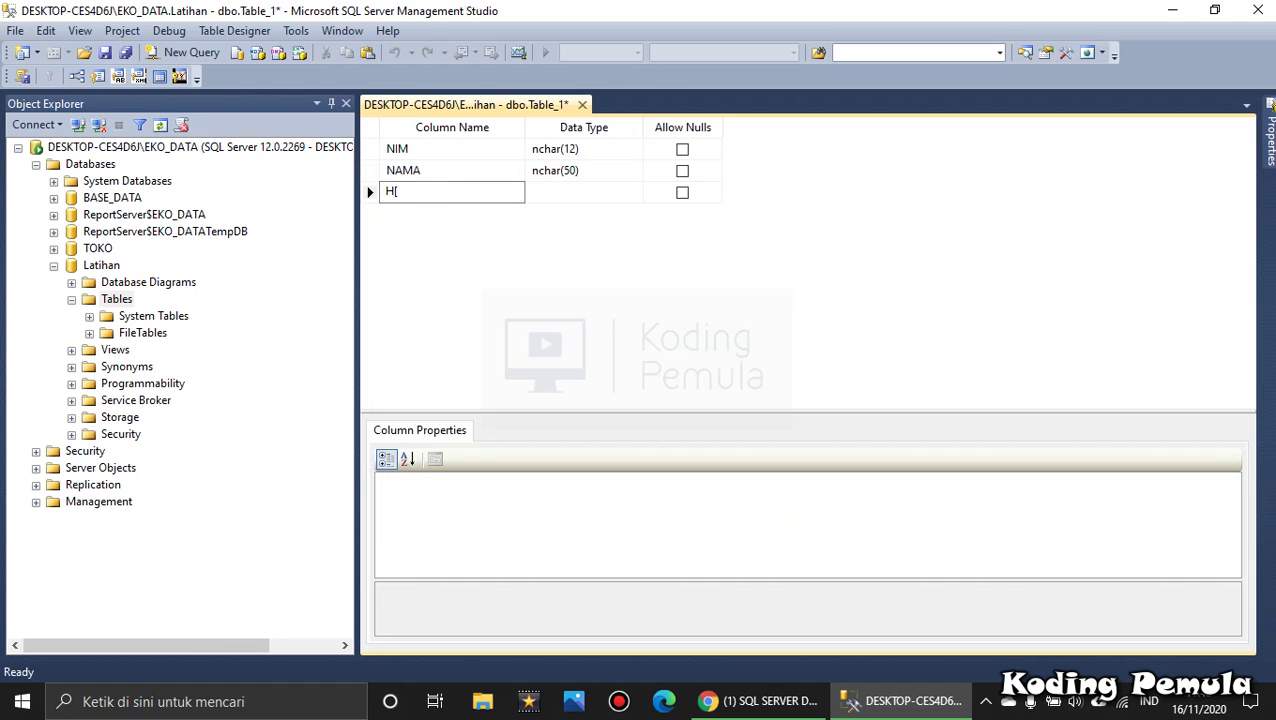
type("P")
left_click(539, 193)
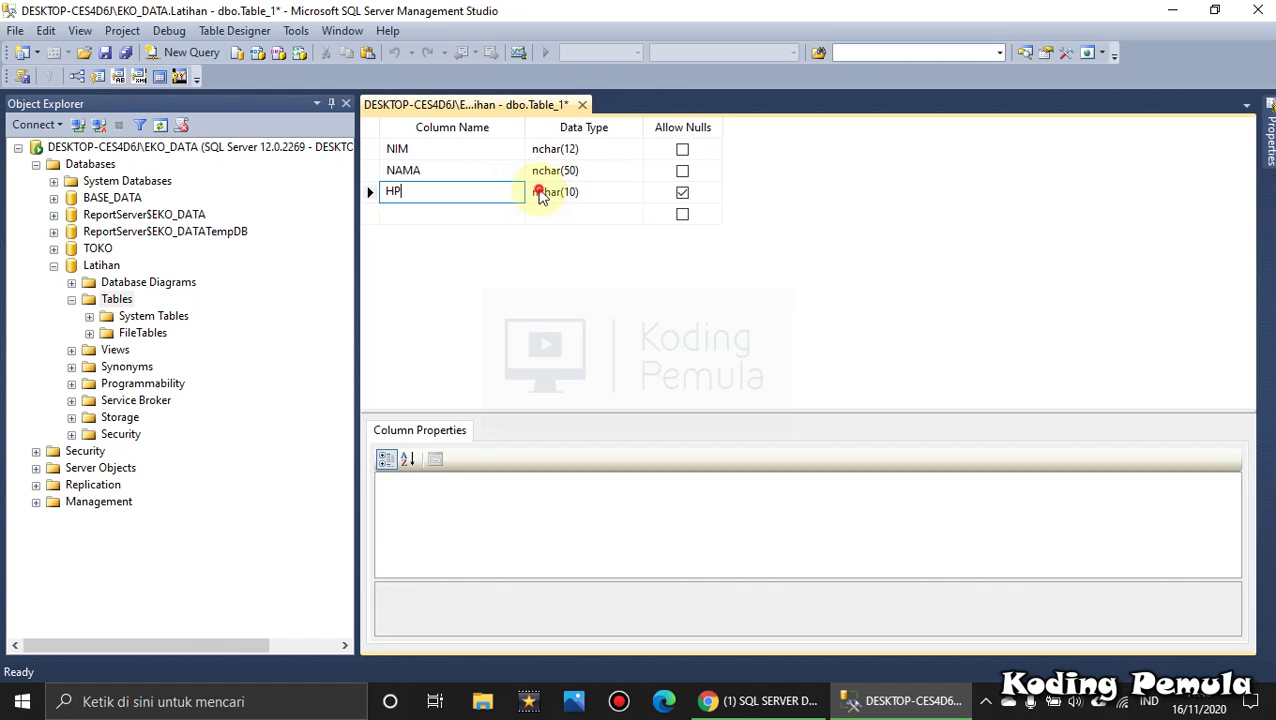
left_click(635, 191)
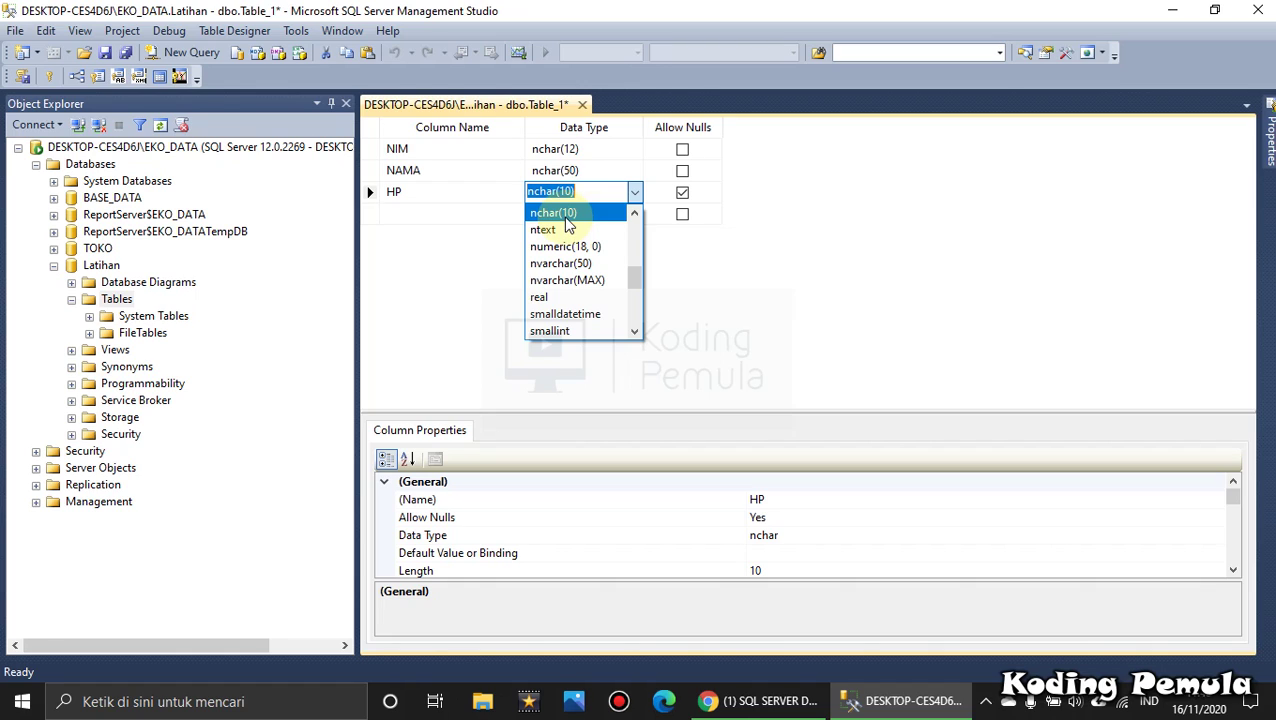
left_click(574, 209)
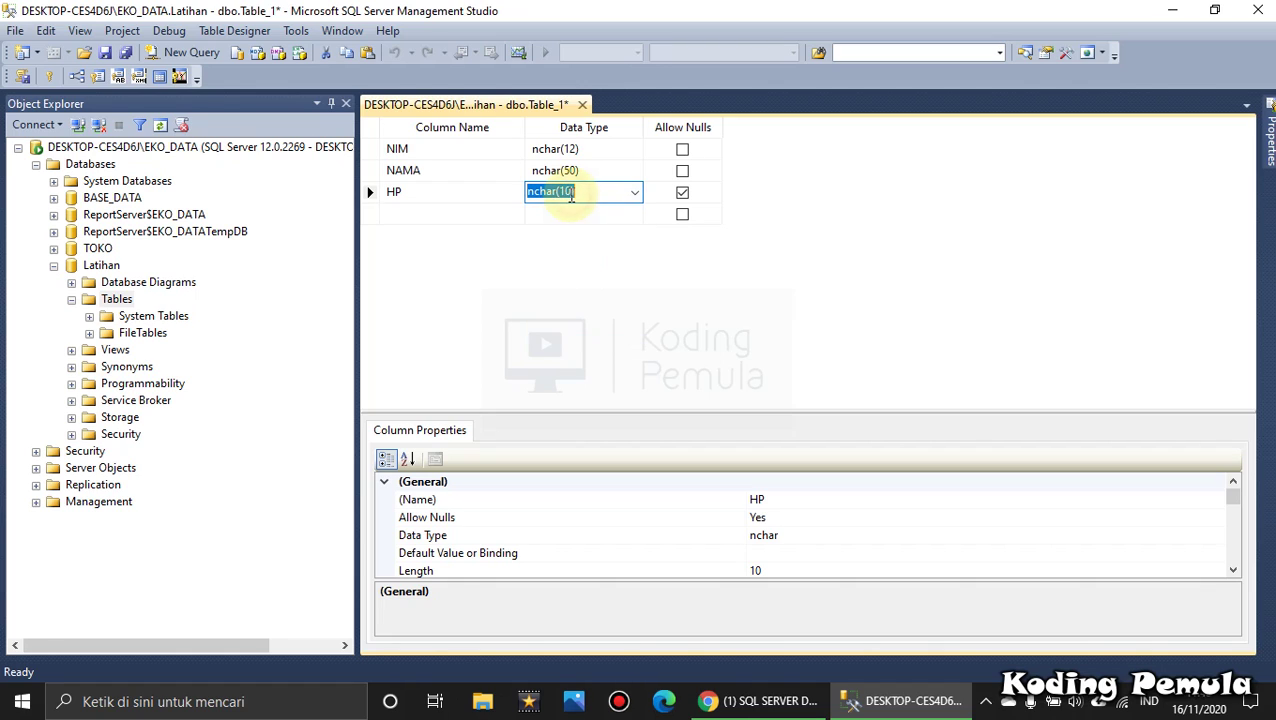
left_click(567, 191)
key("BackSpace")
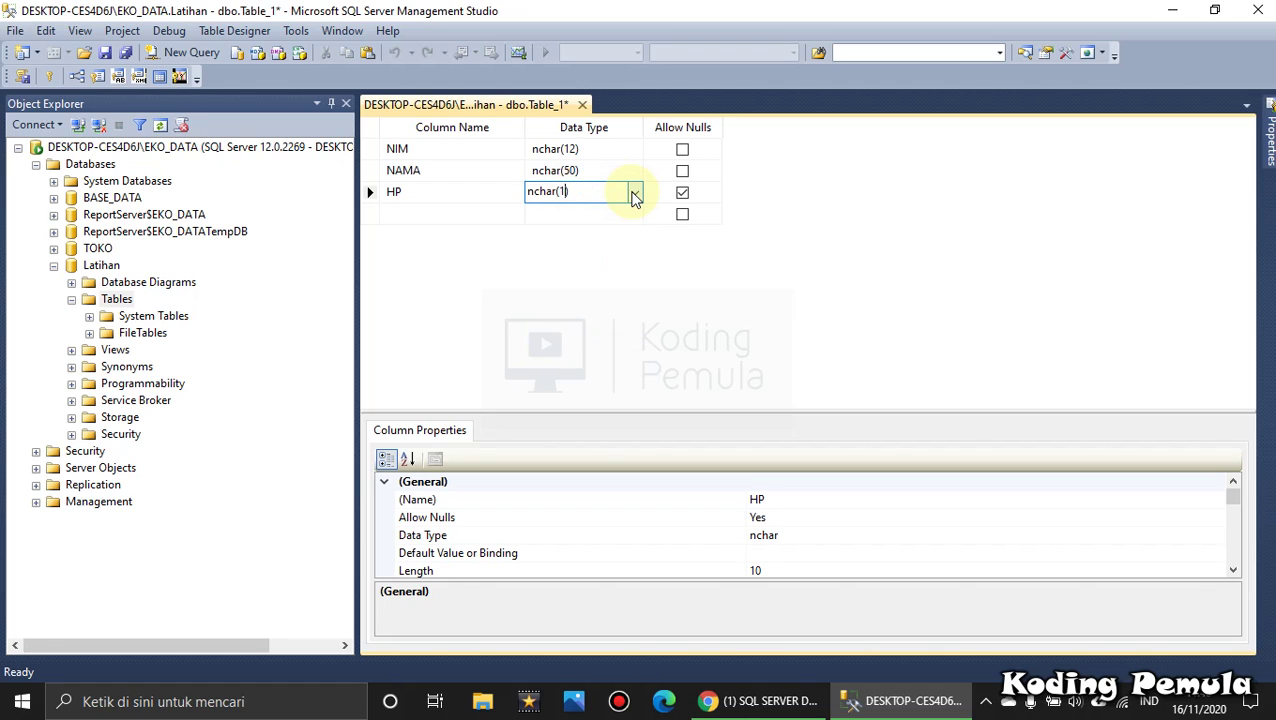
type("3")
key("Return")
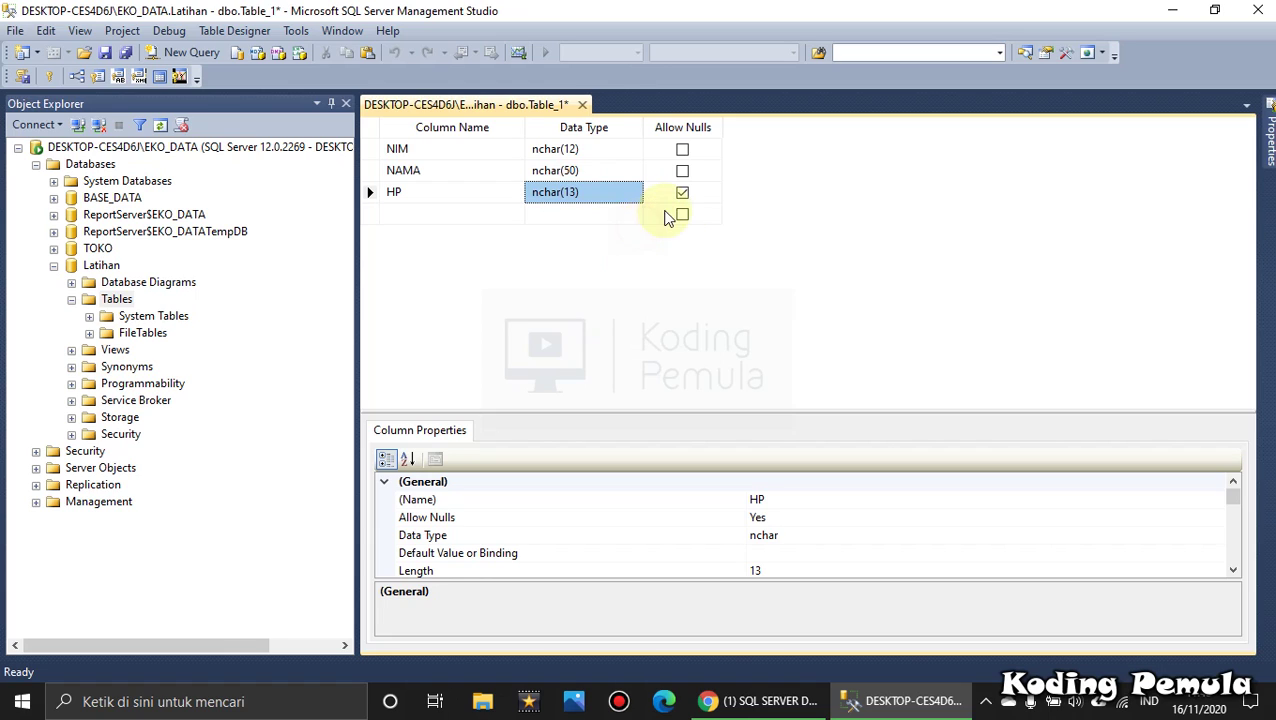
left_click(711, 199)
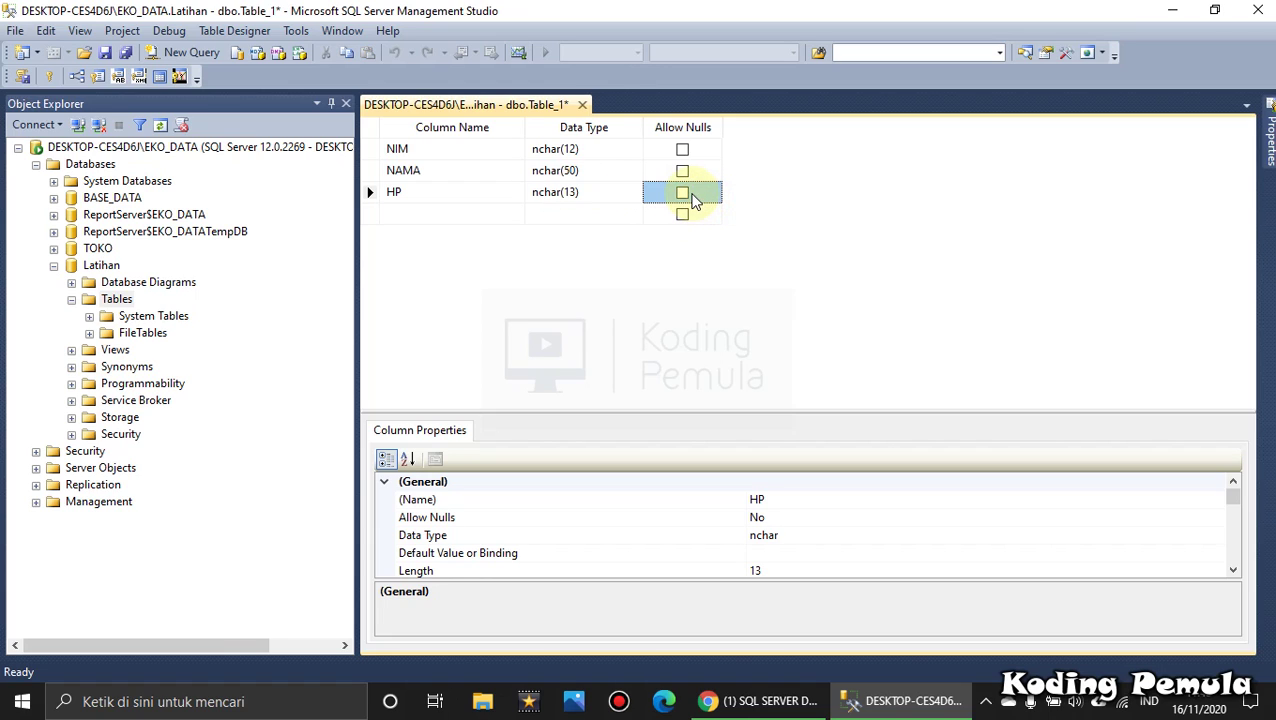
left_click(695, 201)
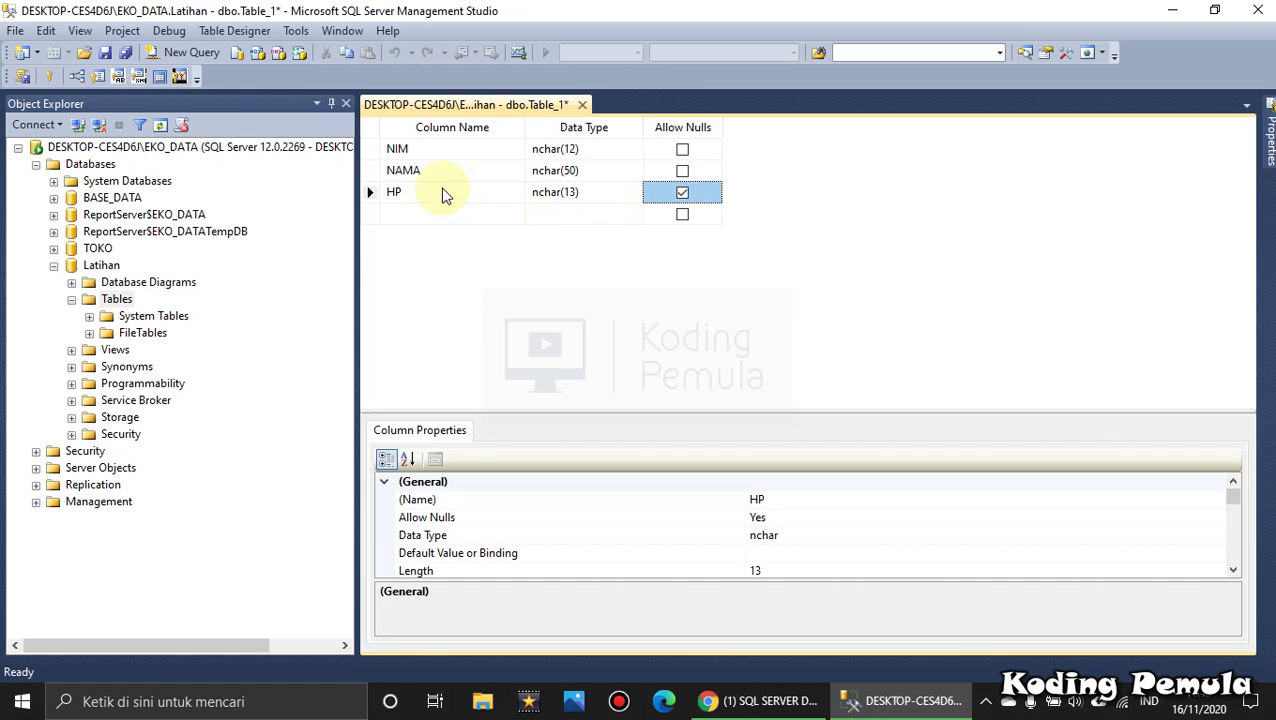
Make the NIM column the table's primary key.
left_click(372, 149)
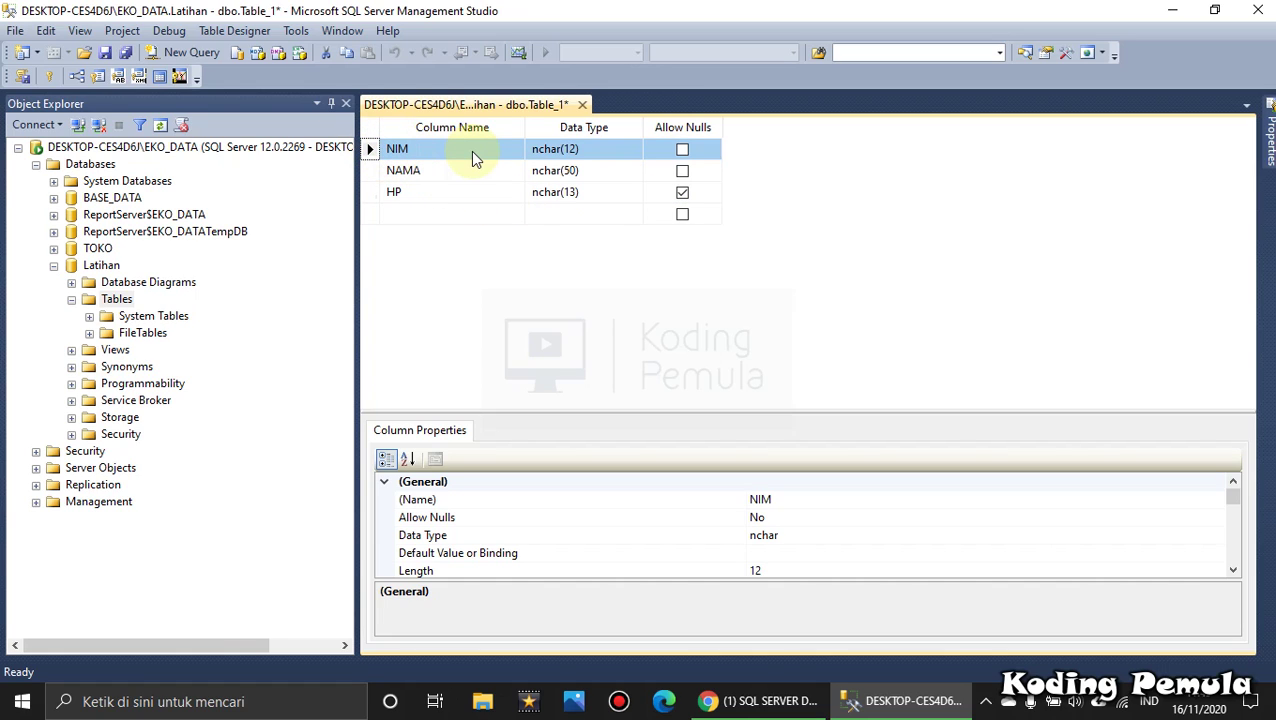
right_click(372, 151)
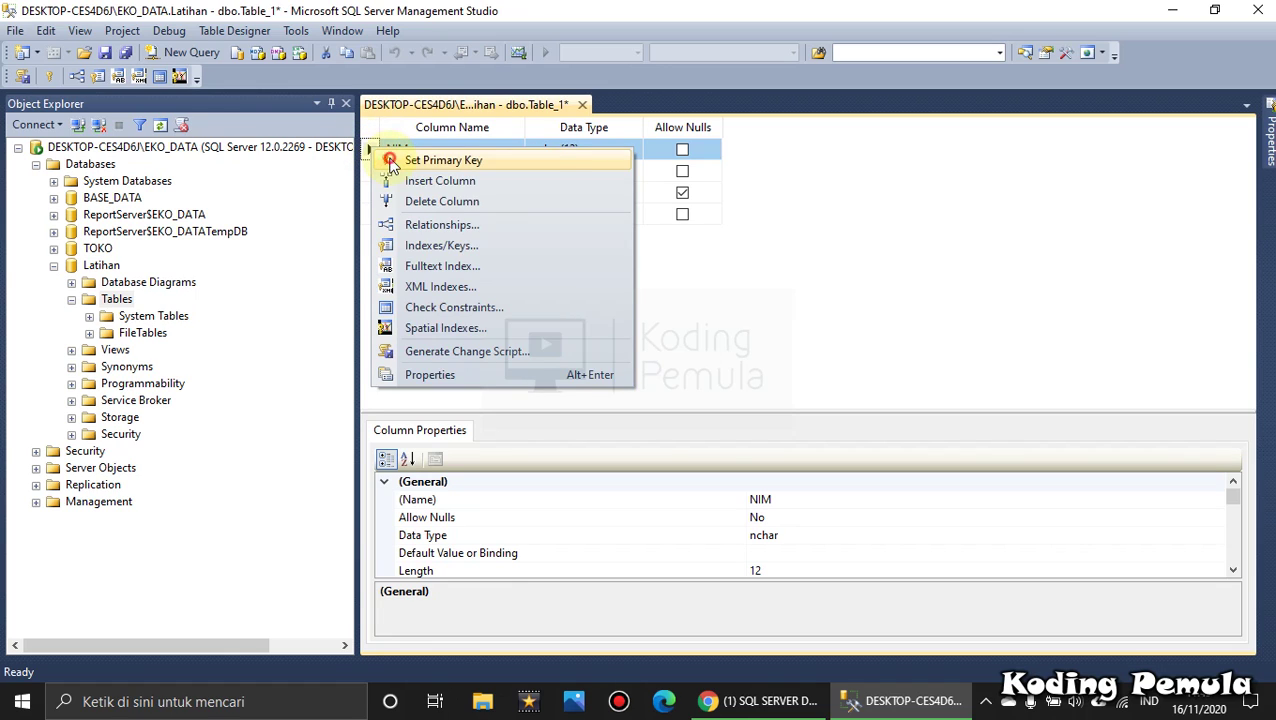
left_click(392, 161)
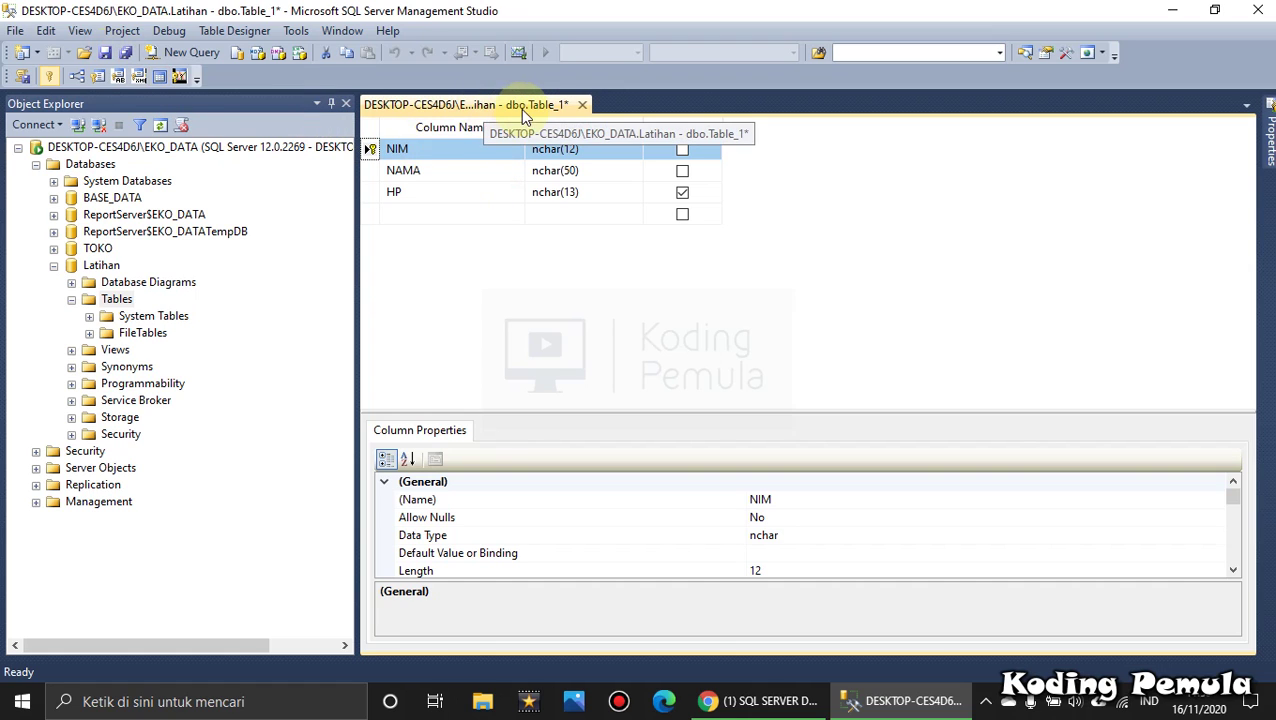
Save the table under the name TBL_MAHASISWA and close its designer.
right_click(488, 106)
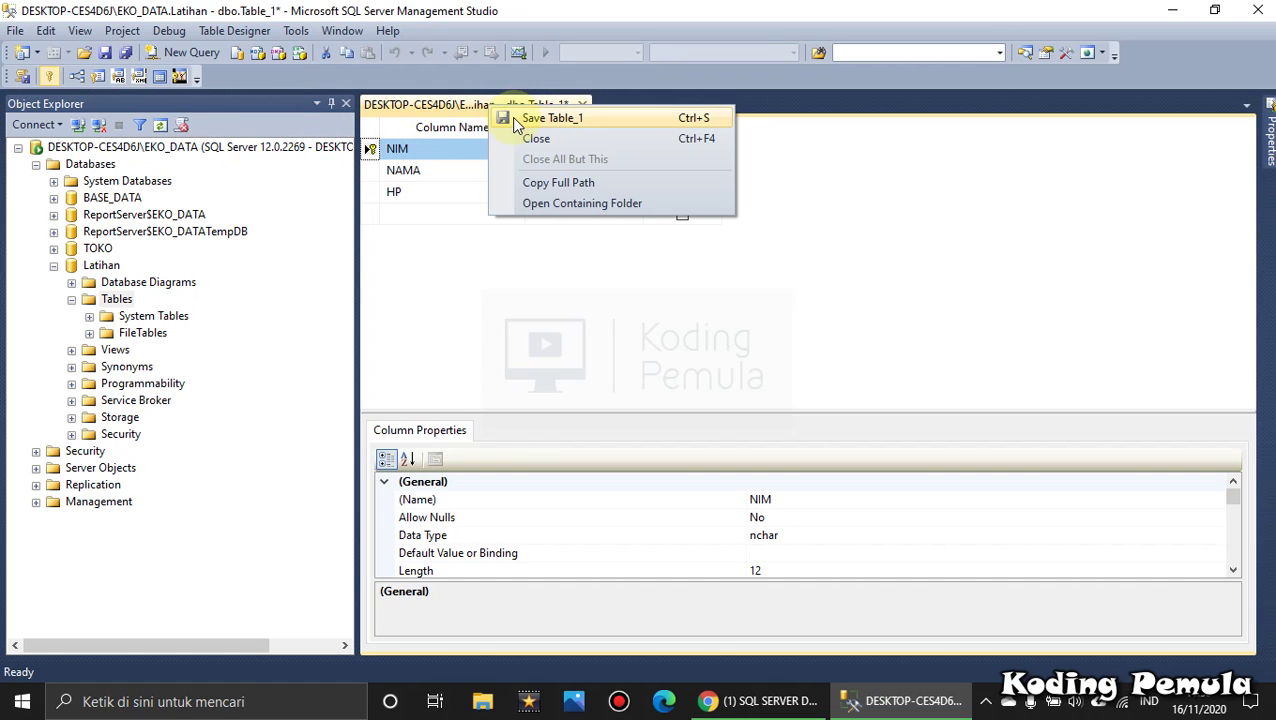
left_click(548, 118)
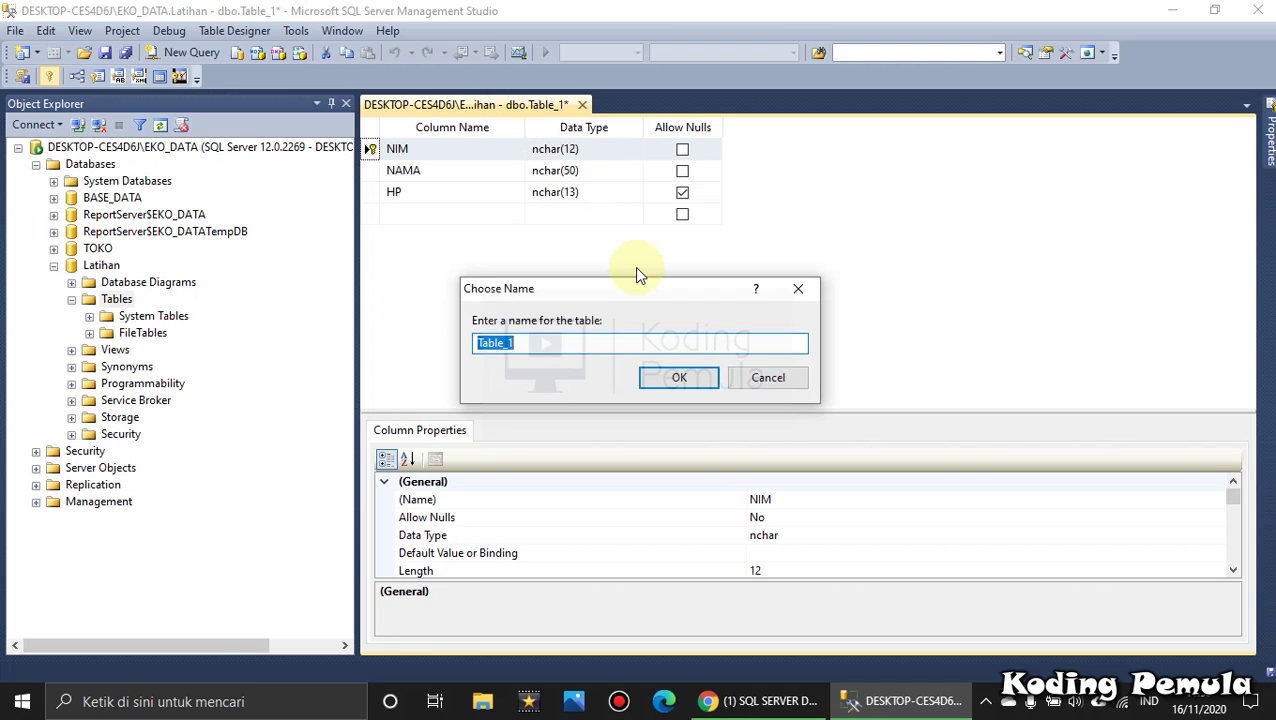
type("TBL_MAHASISWA")
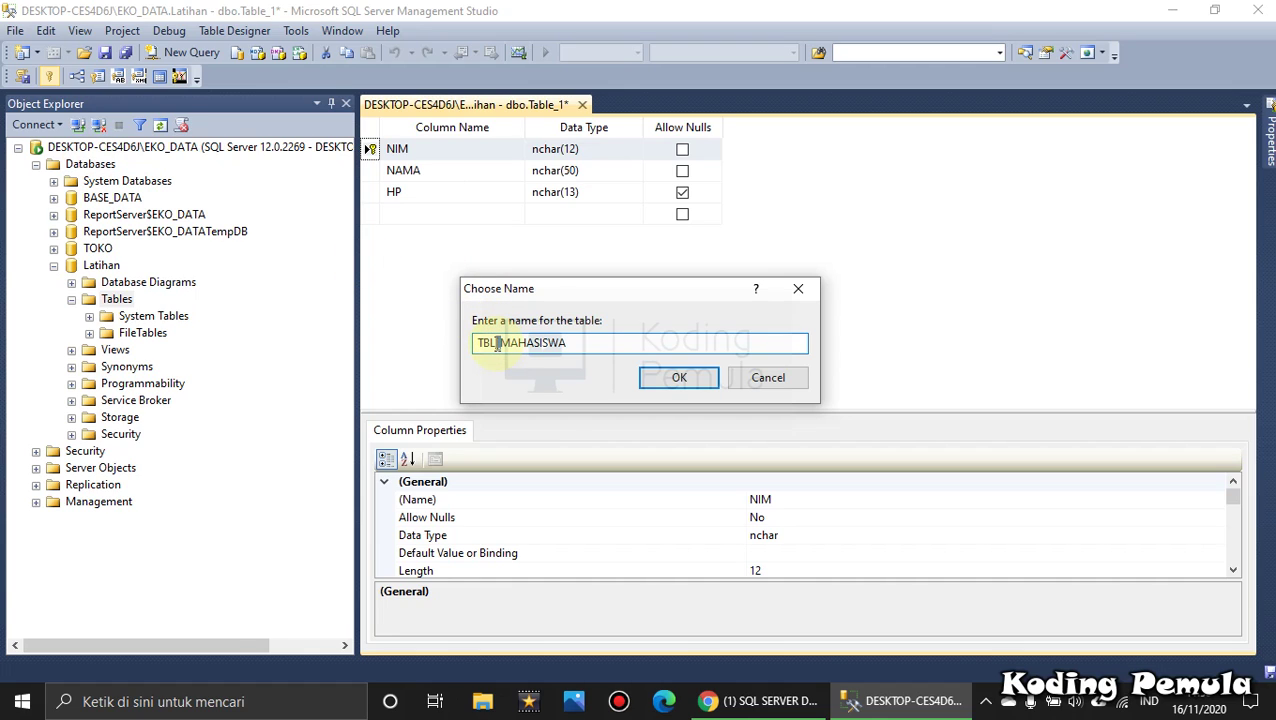
left_click(677, 379)
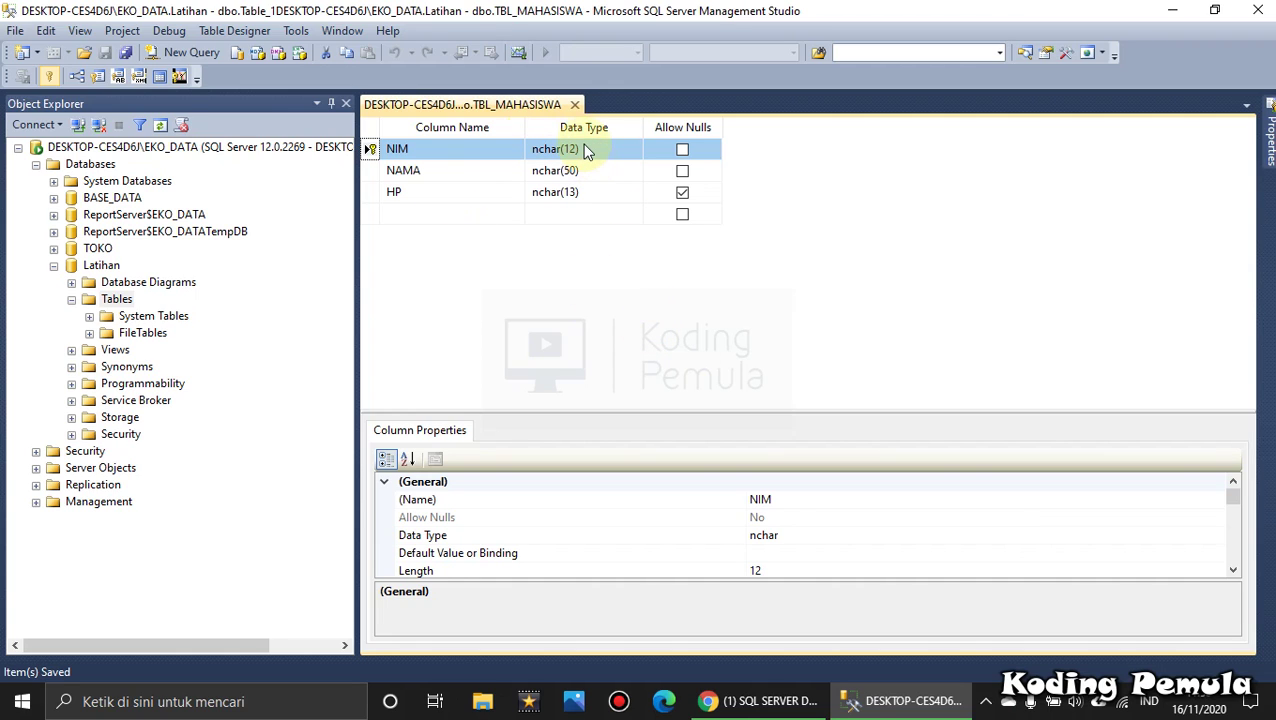
left_click(575, 106)
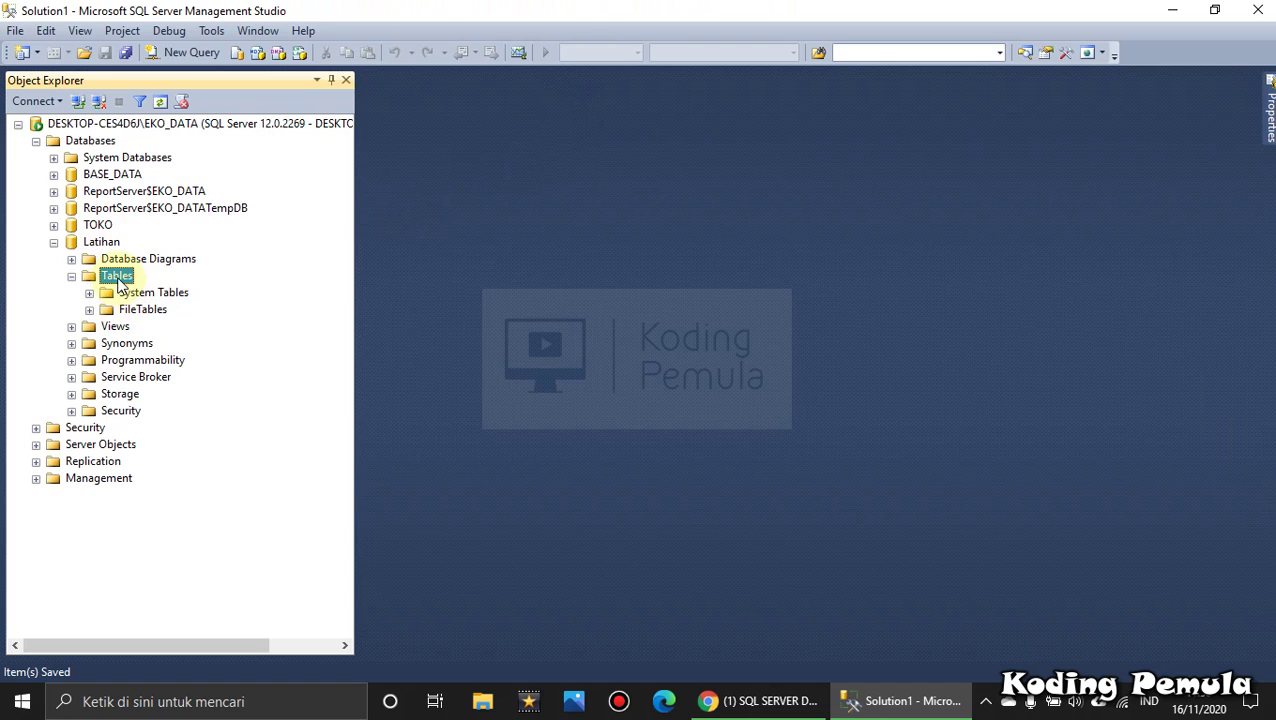
Refresh the Latihan database's Tables folder and select the new TBL_MAHASISWA table.
right_click(118, 277)
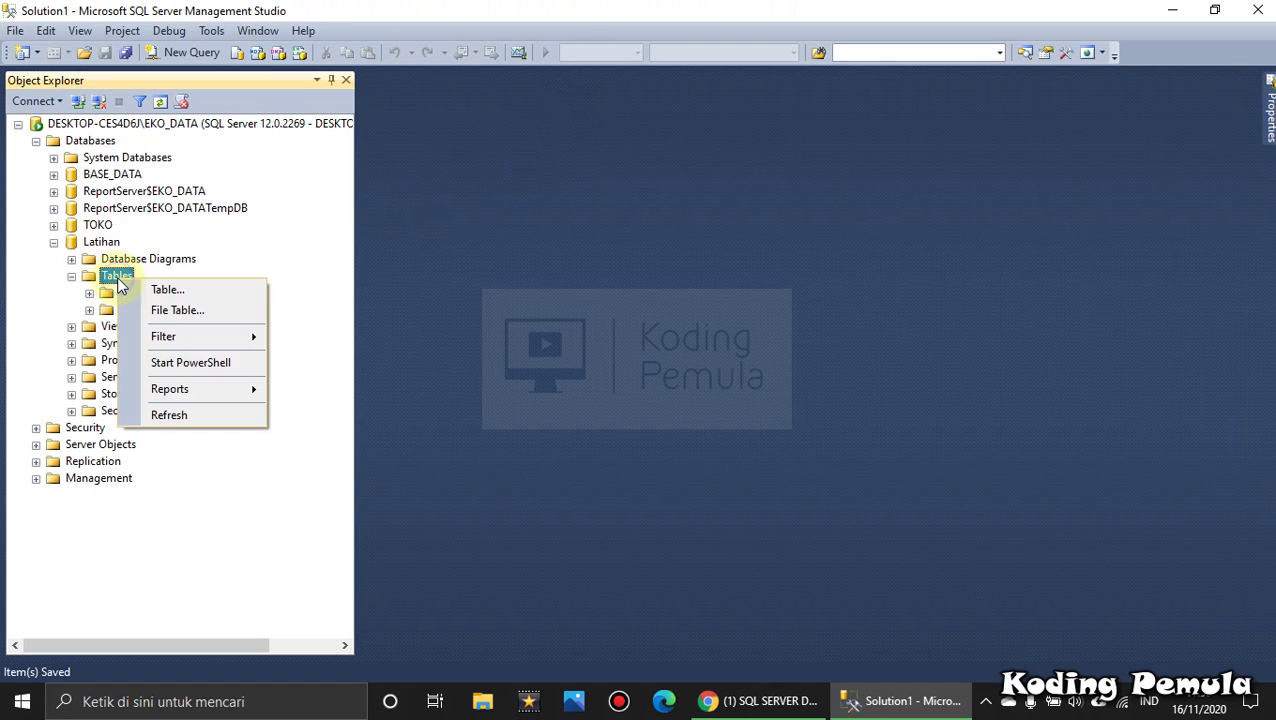
left_click(168, 413)
left_click(171, 331)
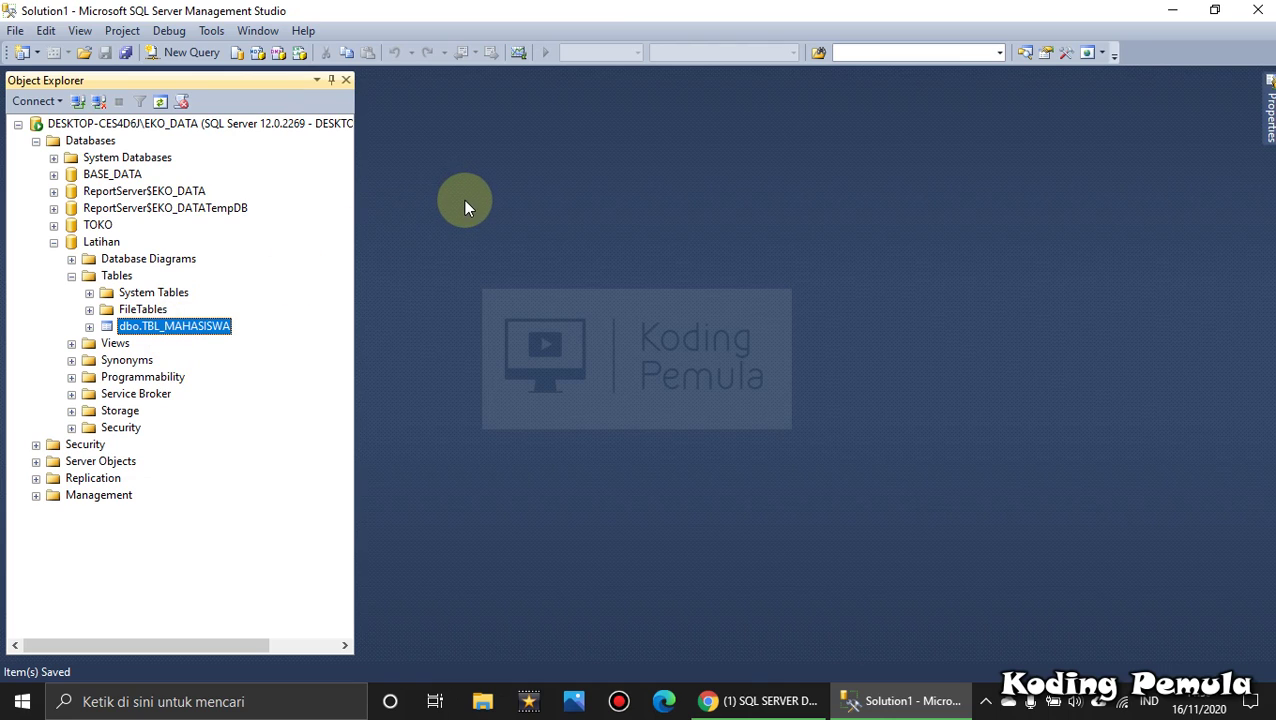
mouse_move(615, 6)
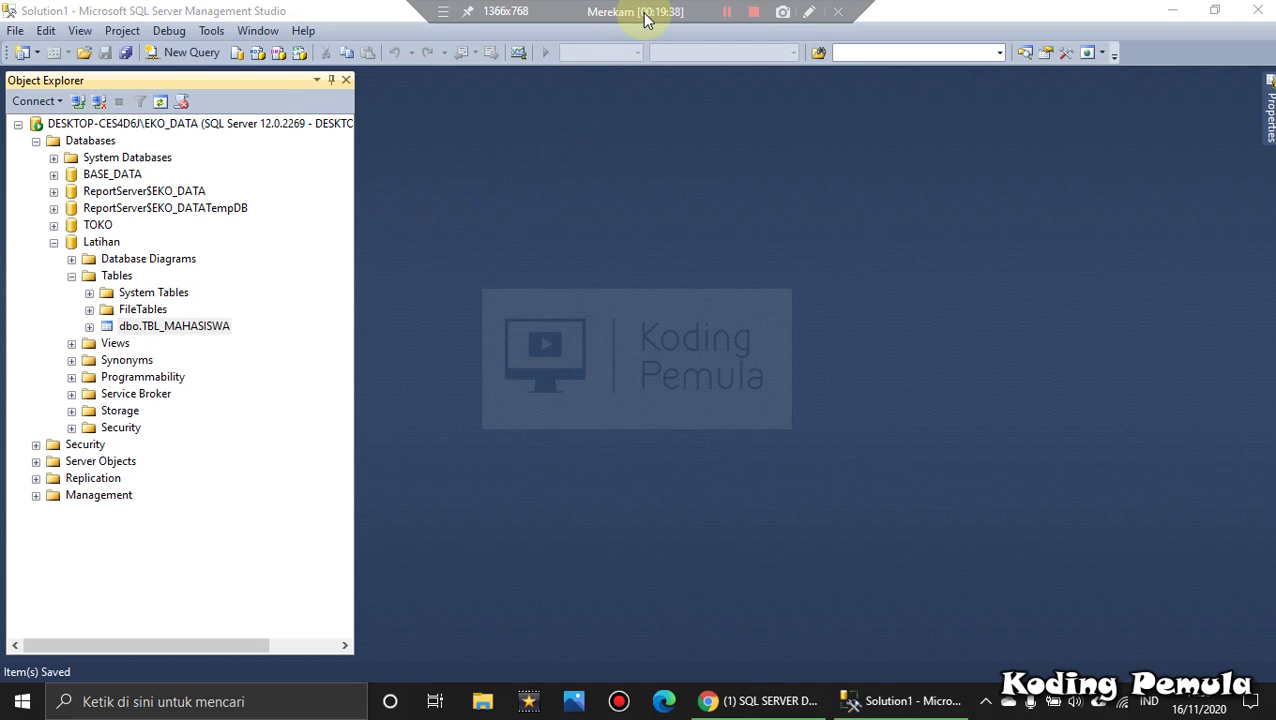
left_click(621, 300)
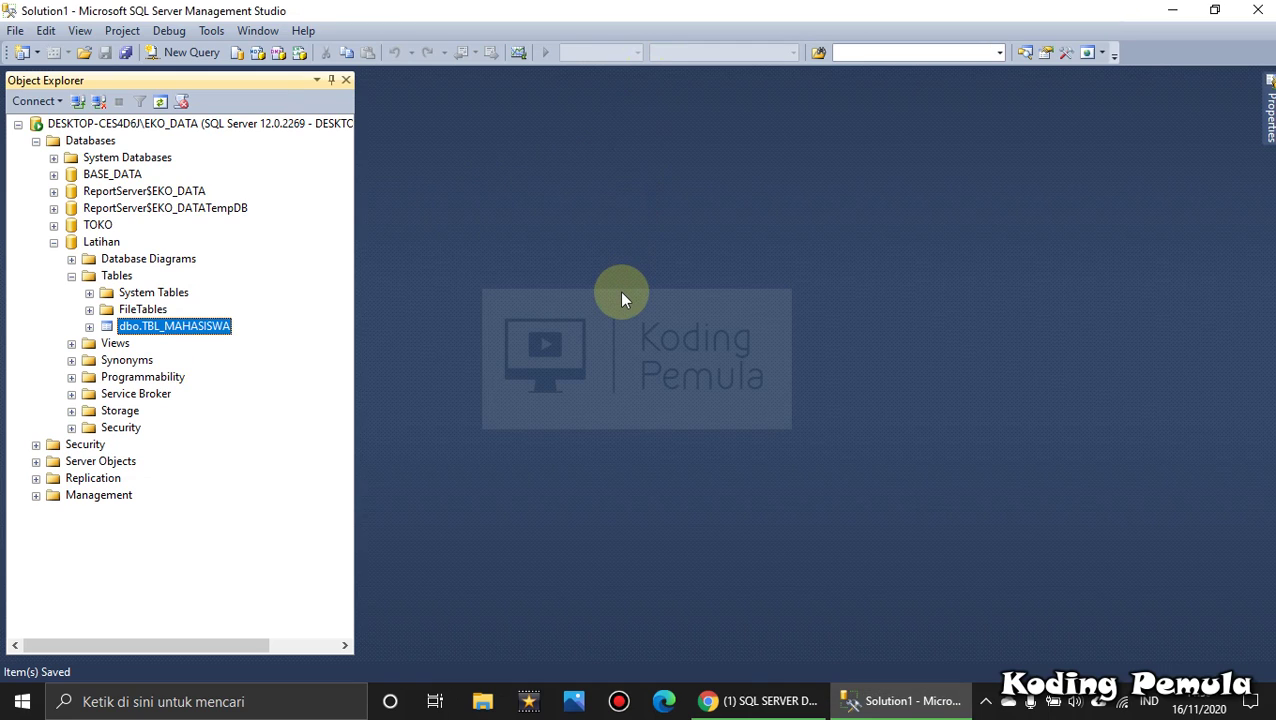